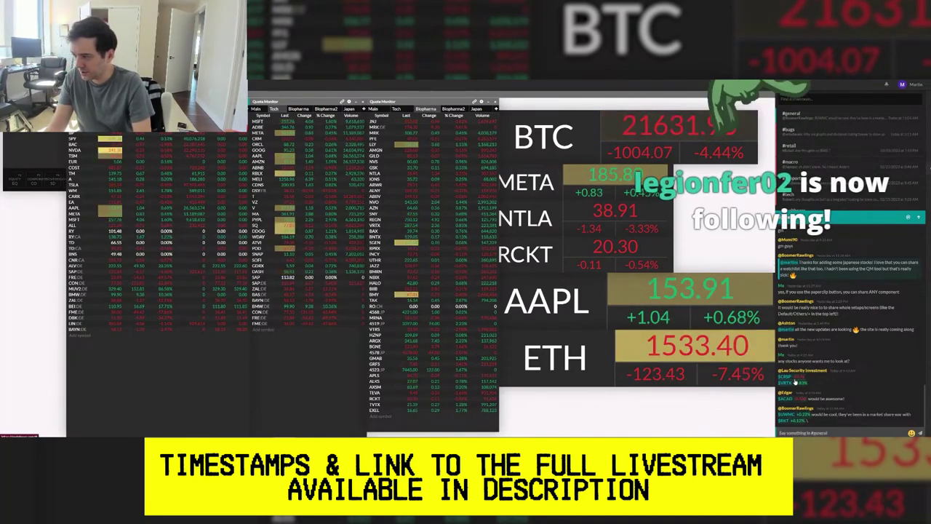
# Switch from the quote terminal to the Biopharma workbook in Excel
pyautogui.press('super+Tab')
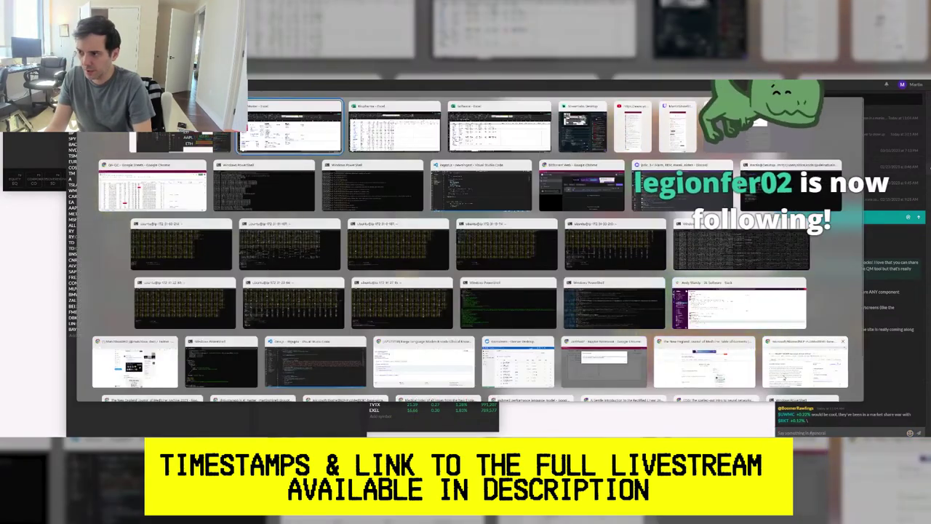
pyautogui.press('Escape')
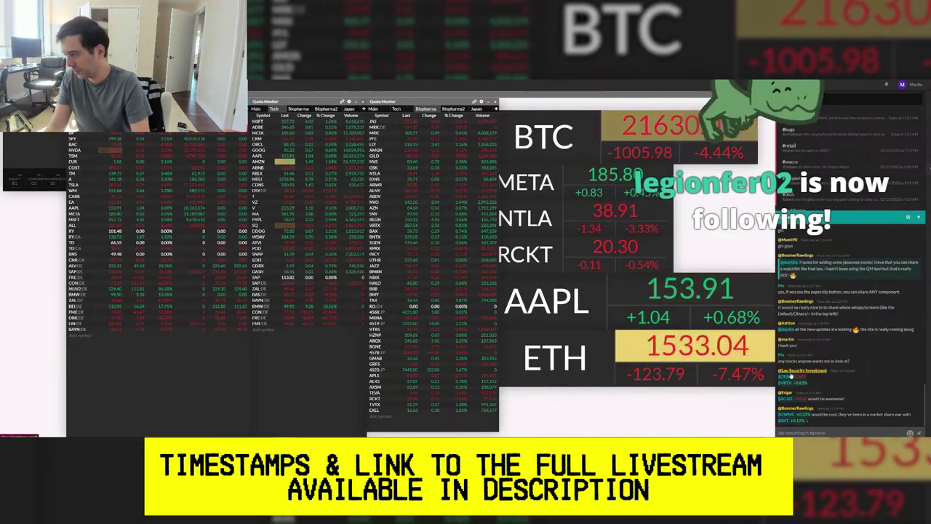
pyautogui.press('super+Tab')
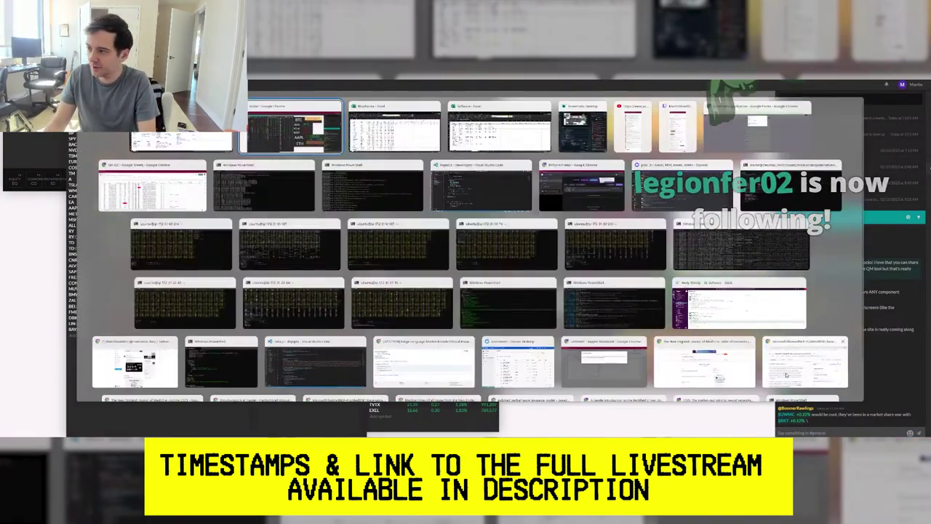
pyautogui.press('Right')
pyautogui.press('Return')
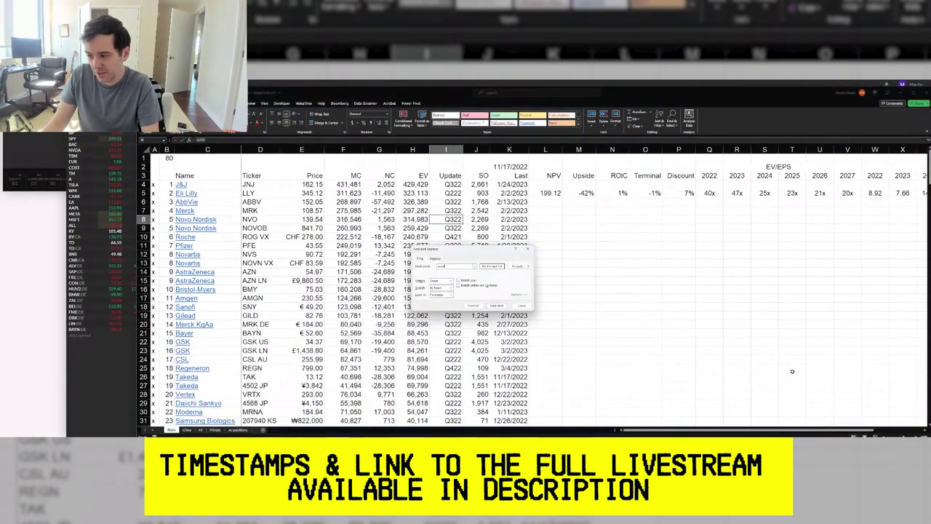
# Find the CRISPR row in the Main sheet's company list
pyautogui.press('Escape')
pyautogui.hotkey('ctrl', 'f')
pyautogui.write('exe')
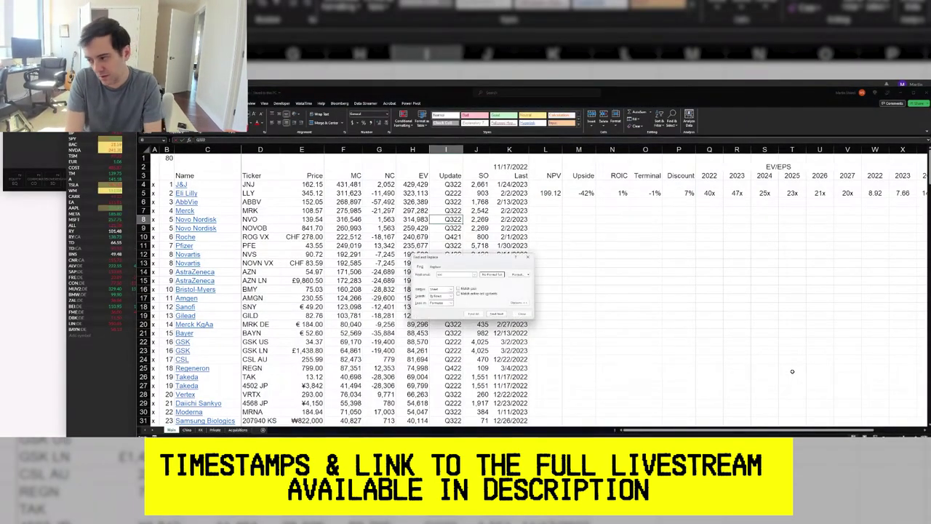
pyautogui.press('Return')
pyautogui.press('Escape')
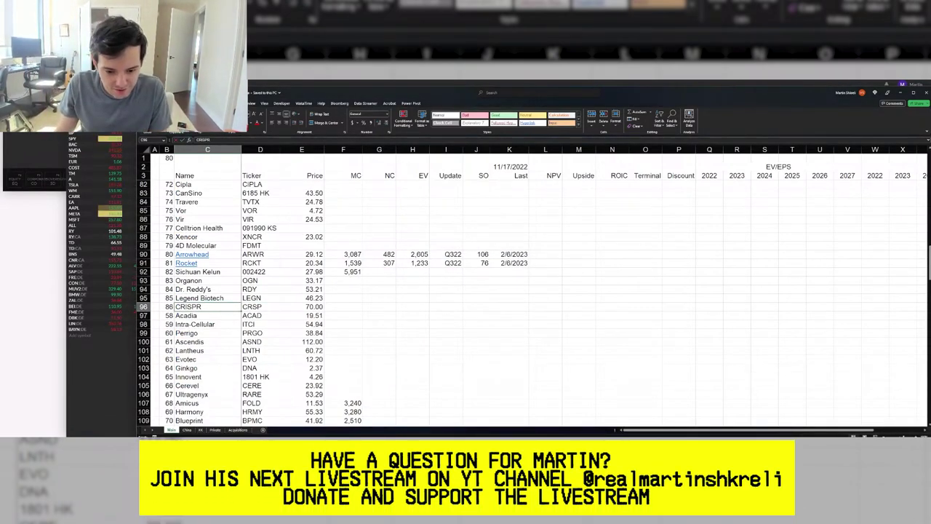
# Create a new blank workbook and widen its window over the company list
pyautogui.hotkey('ctrl', 'n')
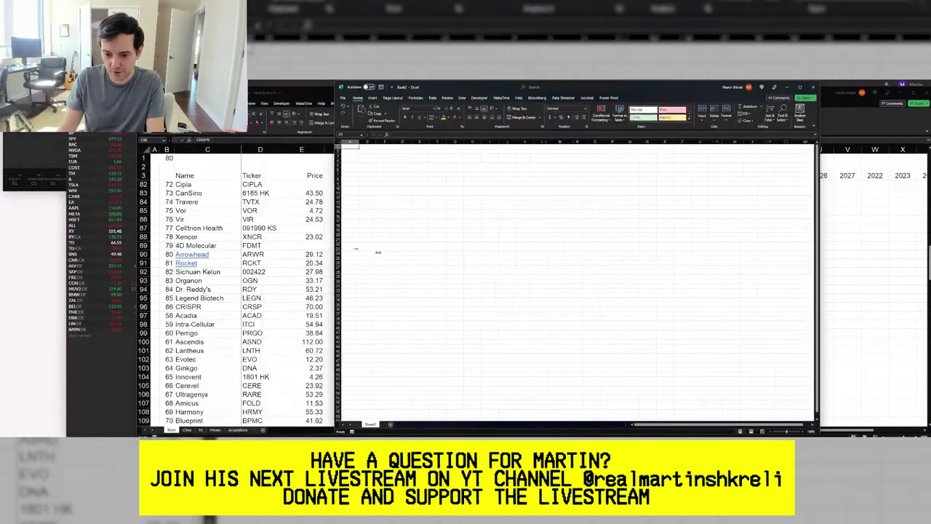
pyautogui.moveTo(377, 253); pyautogui.dragTo(294, 252)
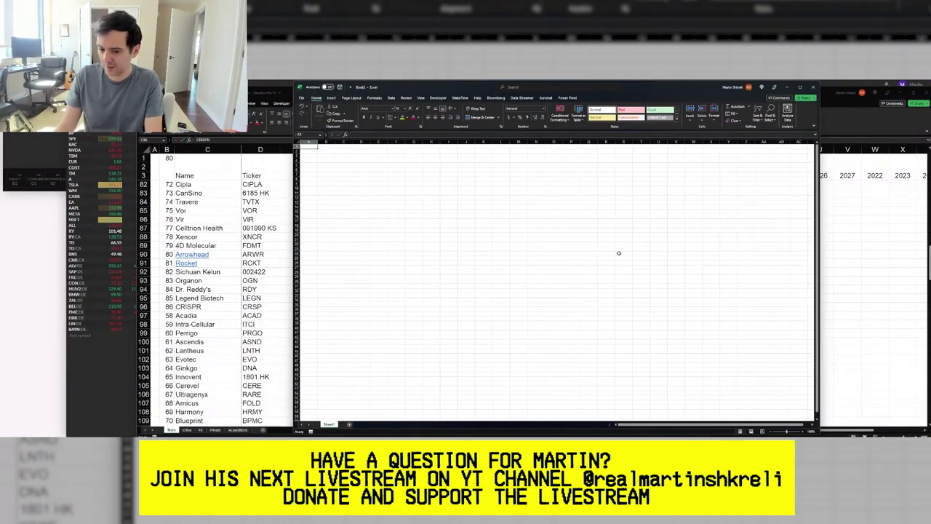
pyautogui.scroll(5, 699, 235)
# Switch to the quote terminal and move its small Terminal command window lower, over the first quote list
pyautogui.hotkey('alt', 'Tab')
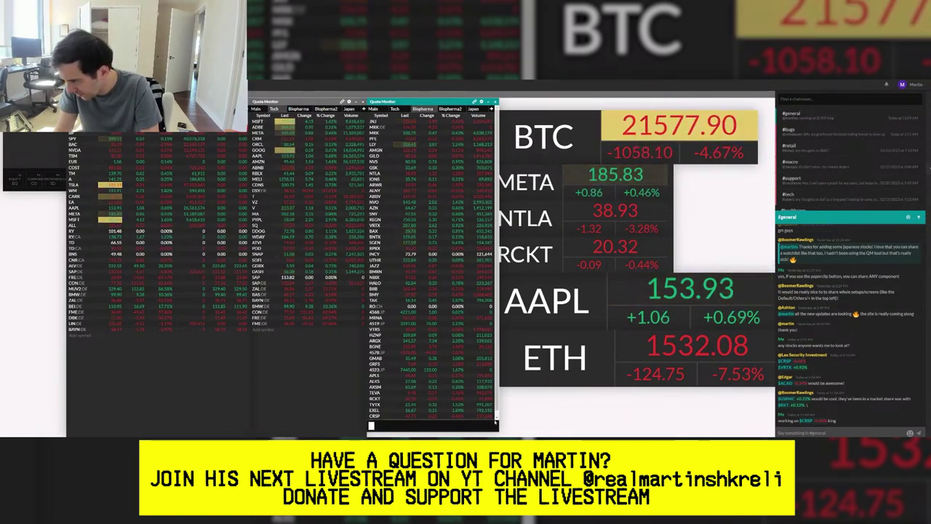
pyautogui.moveTo(37, 104); pyautogui.dragTo(85, 146)
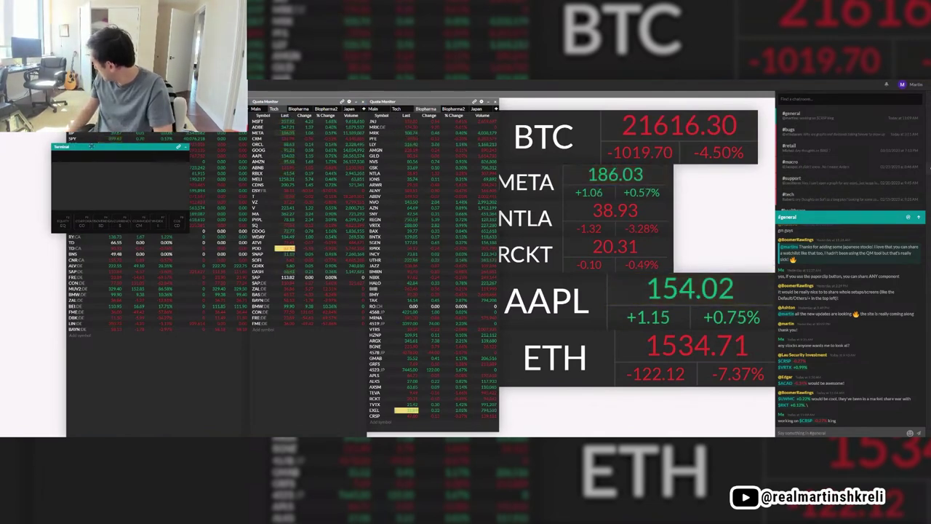
# Return to the new Excel workbook and enter 47.71 as the Price in N2
pyautogui.hotkey('alt', 'Tab')
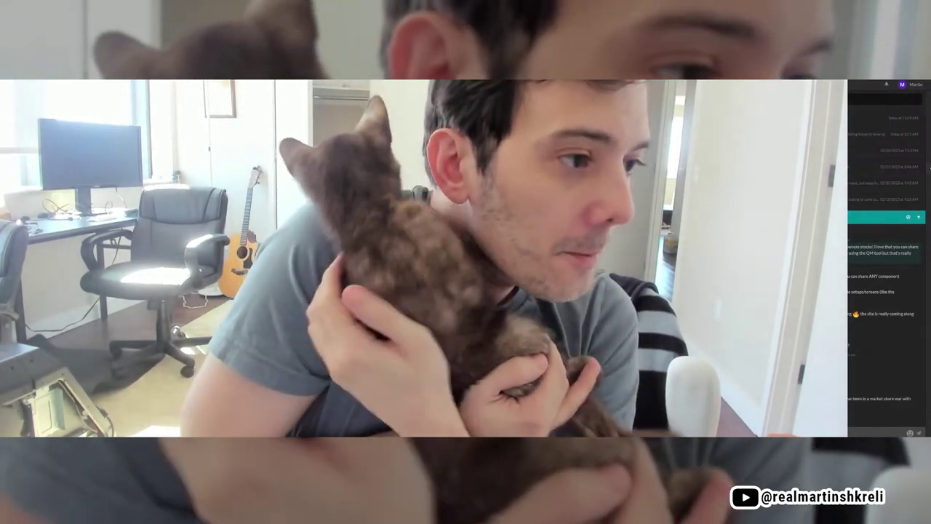
pyautogui.hotkey('alt', 'Tab')
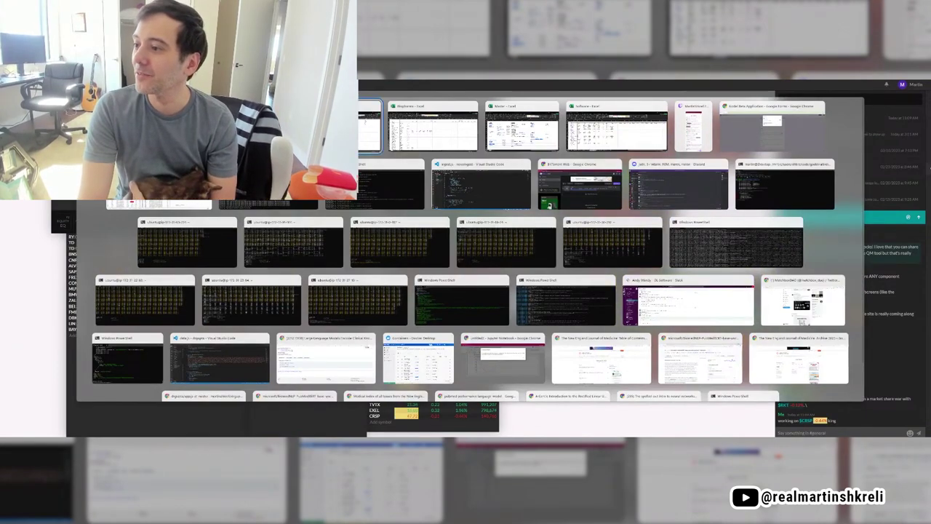
pyautogui.hotkey('alt', 'Tab')
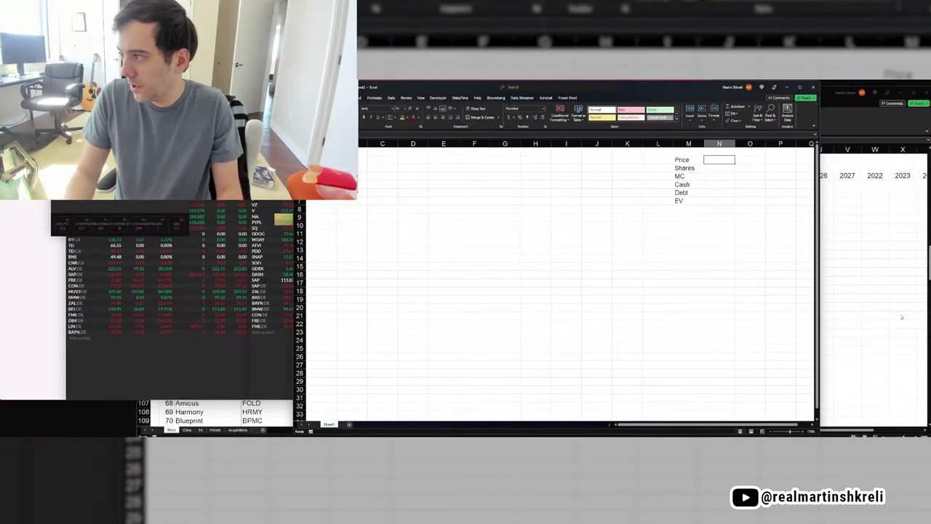
pyautogui.write('47.71')
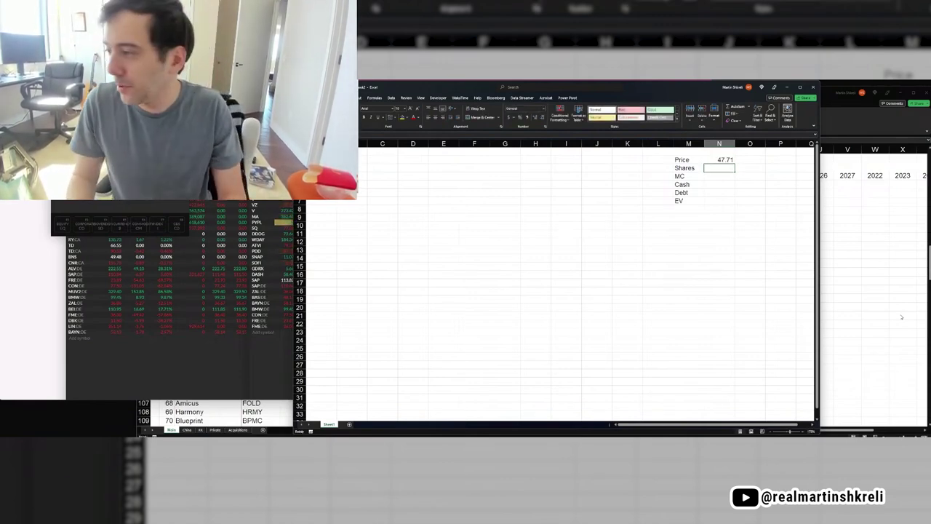
# Save the new workbook as CRSP and rename its sheet Main
pyautogui.hotkey('ctrl', 's')
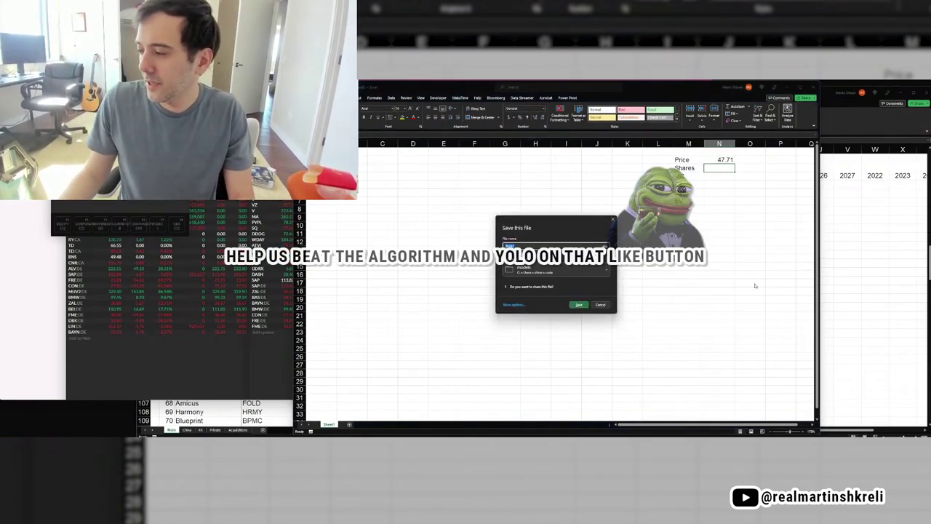
pyautogui.press('Return')
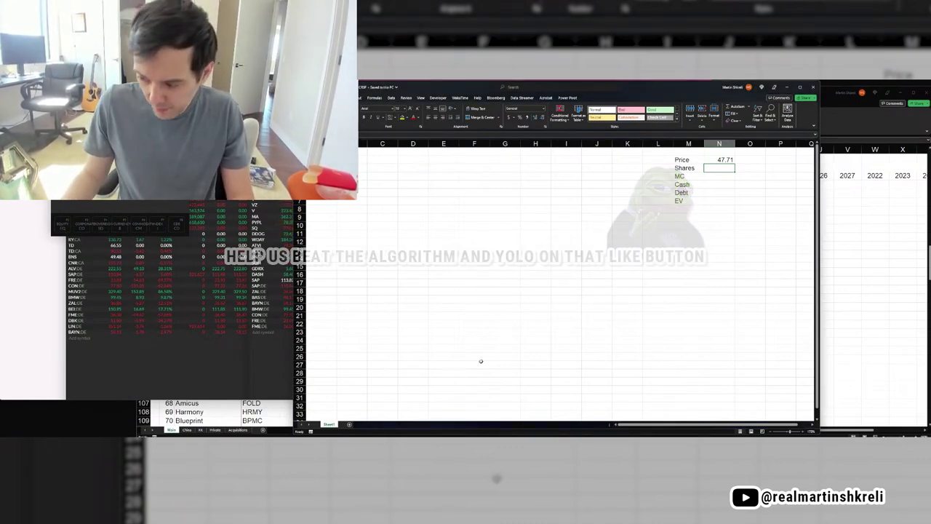
pyautogui.doubleClick(329, 425)
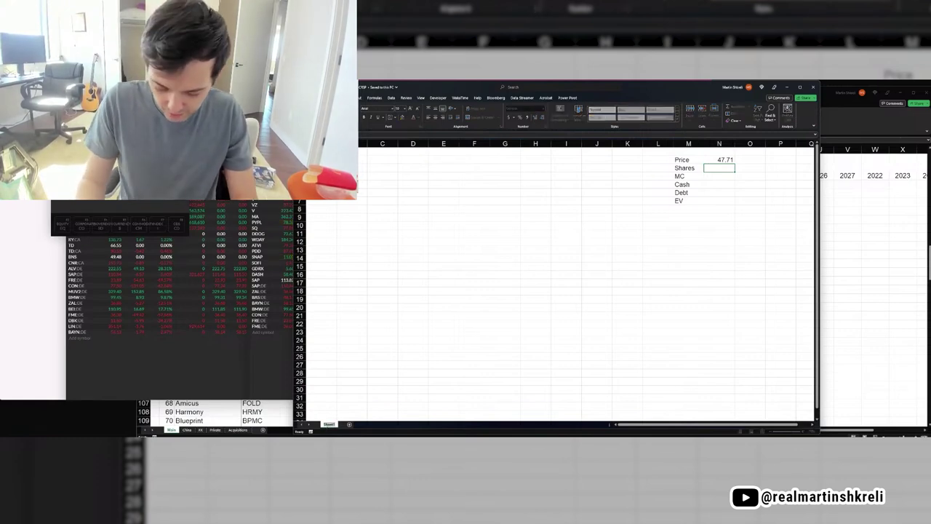
pyautogui.write('Main')
pyautogui.press('Return')
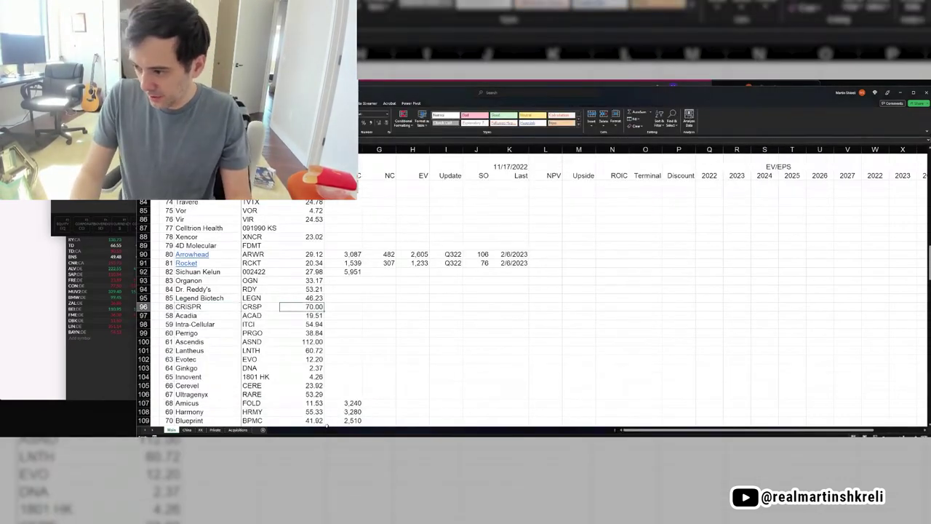
# In the Biopharma list, set CRISPR's price to 47 and hyperlink the company name to its saved workbook
pyautogui.write('47')
pyautogui.press('Return')
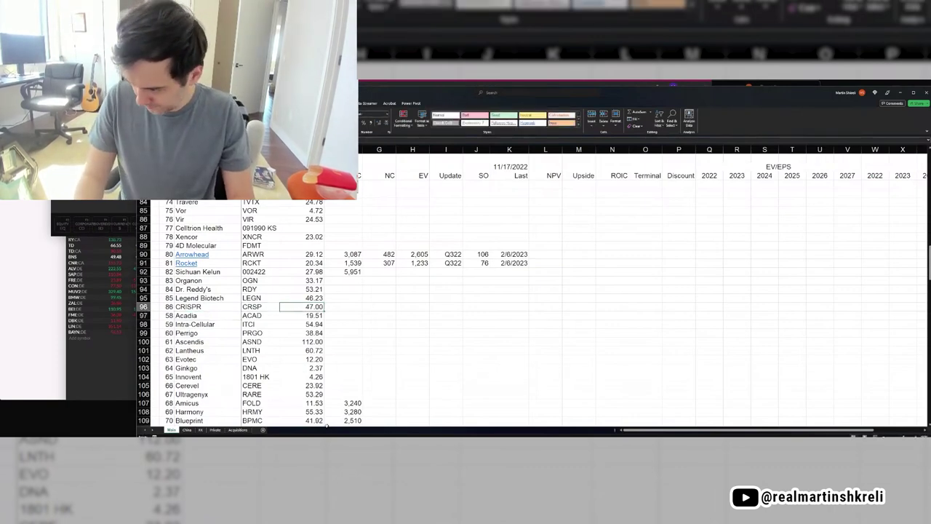
pyautogui.click(208, 306)
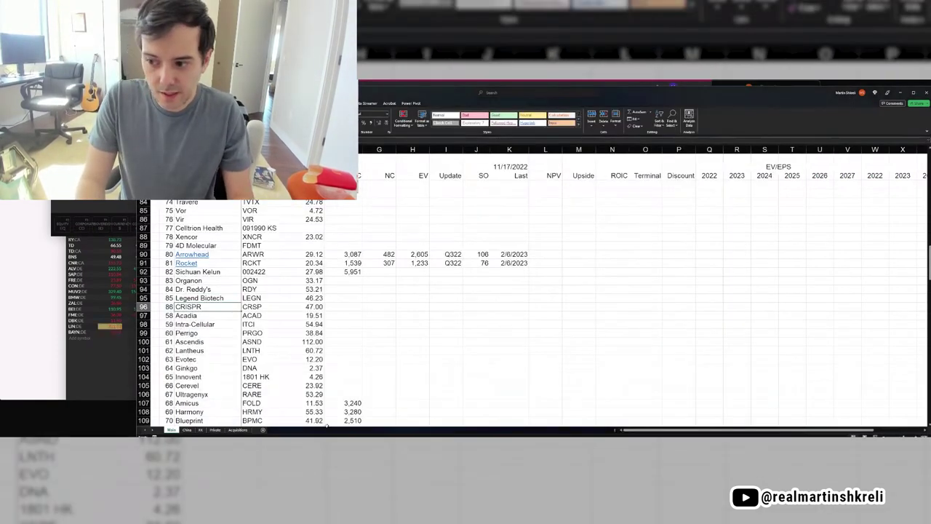
pyautogui.hotkey('ctrl', 'k')
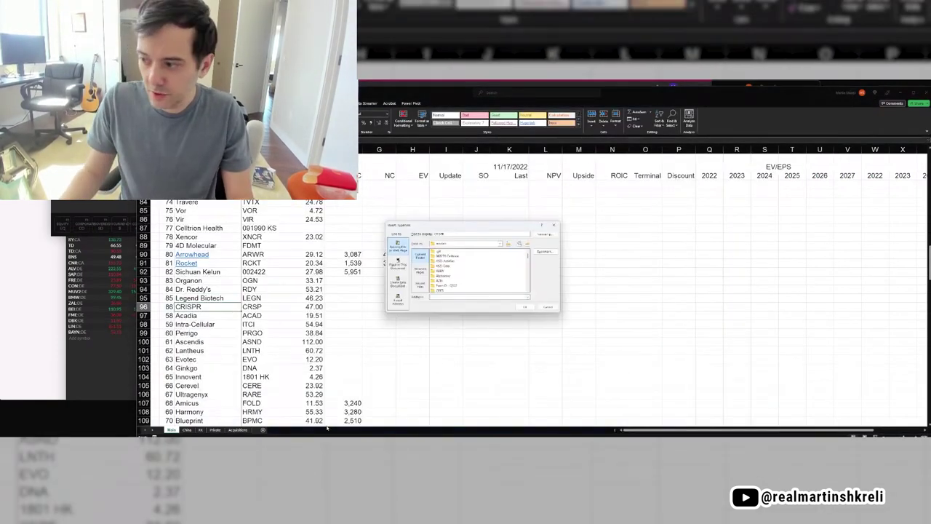
pyautogui.scroll(-3, 484, 273)
pyautogui.click(493, 286)
pyautogui.press('Return')
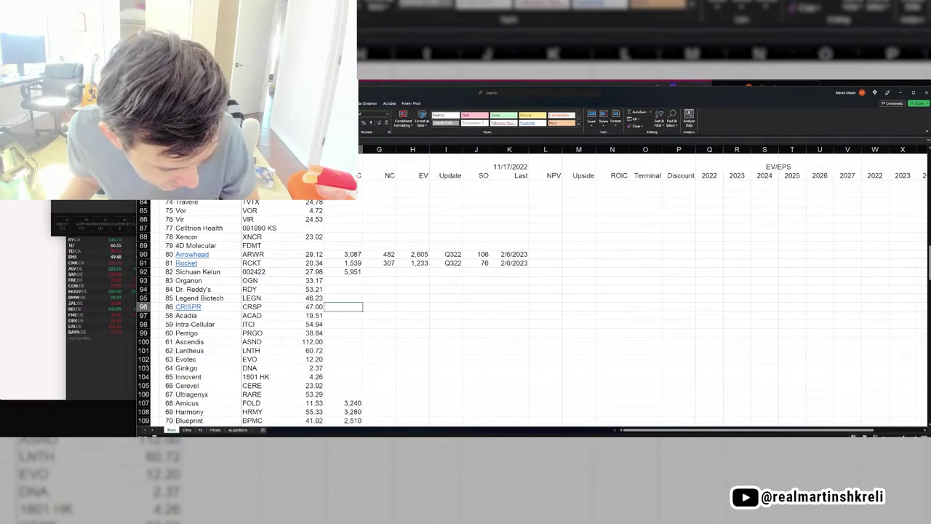
pyautogui.hotkey('alt', 'Tab')
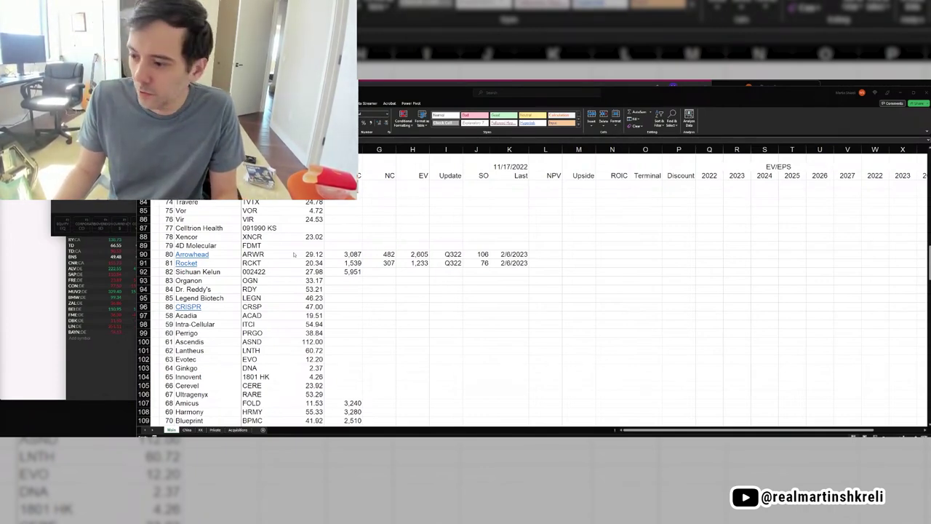
pyautogui.click(359, 307)
pyautogui.click(380, 313)
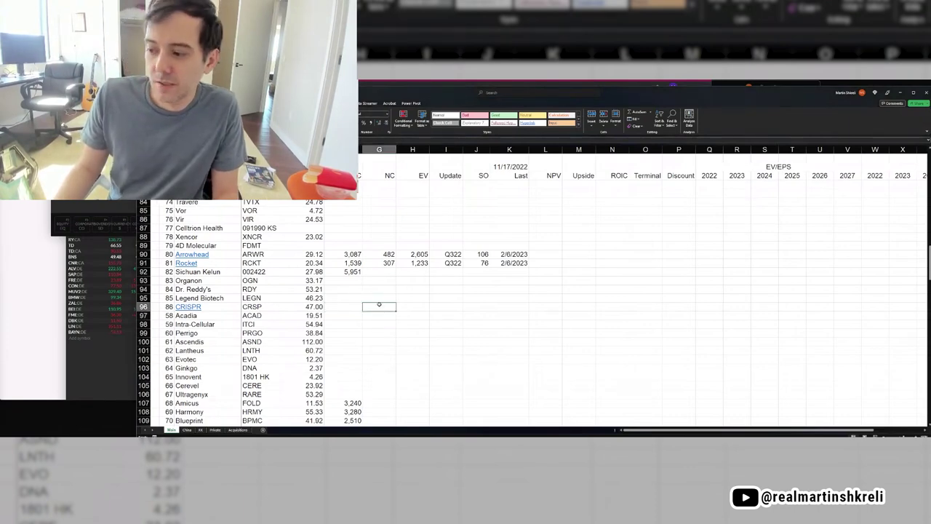
# Switch to the quote terminal and maximize its window
pyautogui.hotkey('alt', 'Tab')
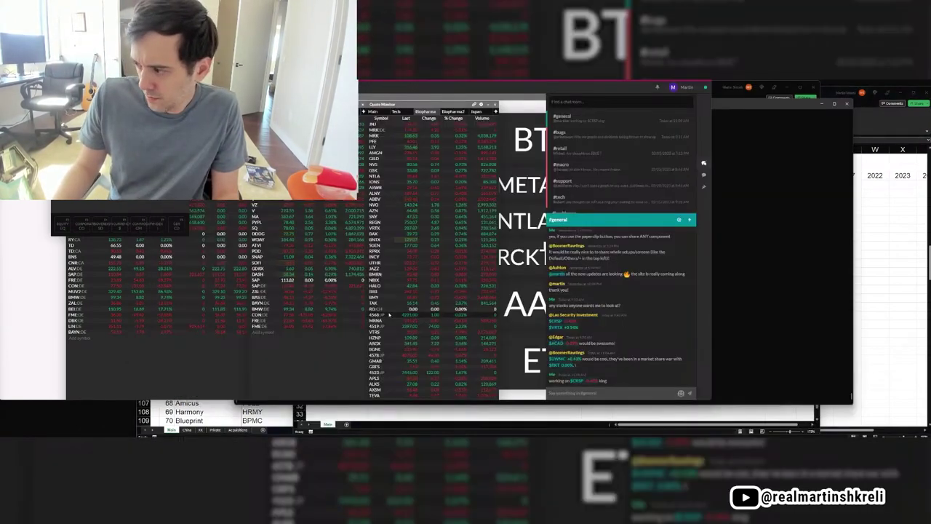
pyautogui.doubleClick(597, 86)
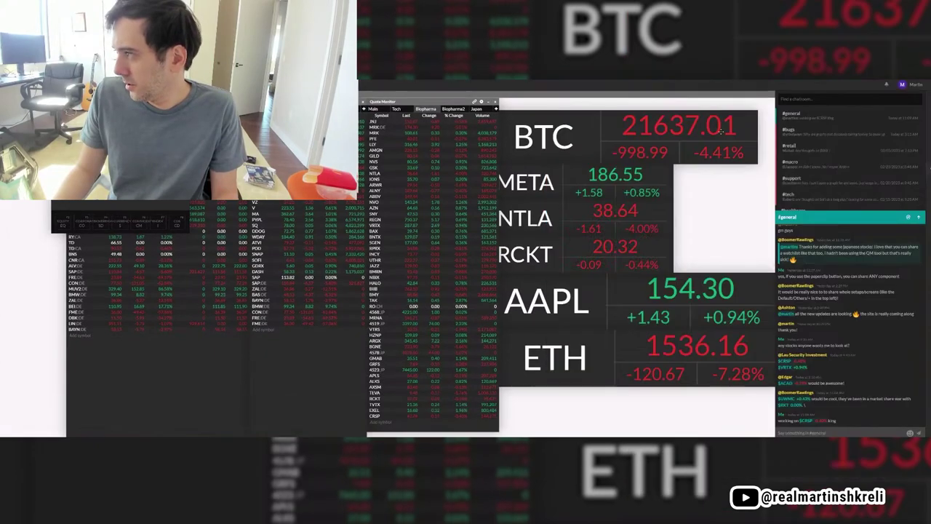
# Switch to the SEC website, open CRISPR Therapeutics' 10-K for December 31, 2022, and locate the common shares outstanding
pyautogui.hotkey('alt', 'Tab')
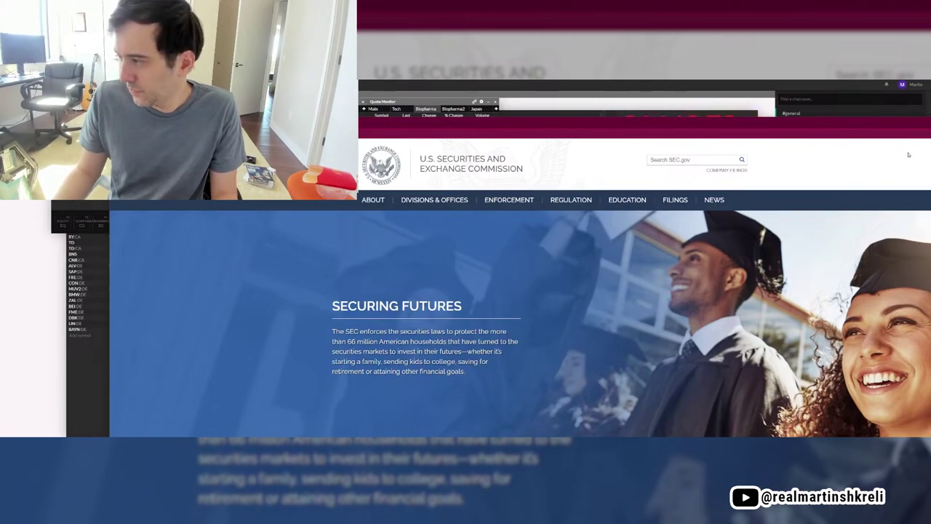
pyautogui.click(717, 170)
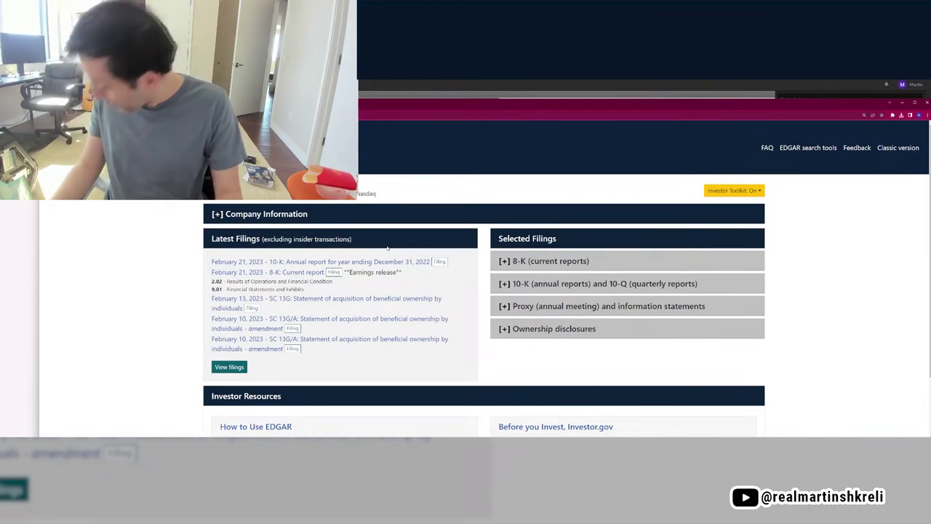
pyautogui.click(350, 263)
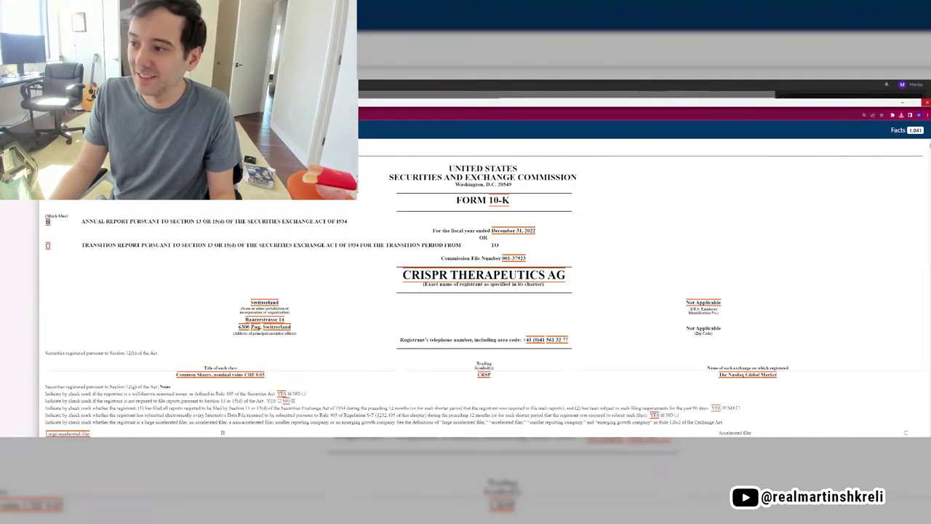
pyautogui.scroll(-5, 340, 306)
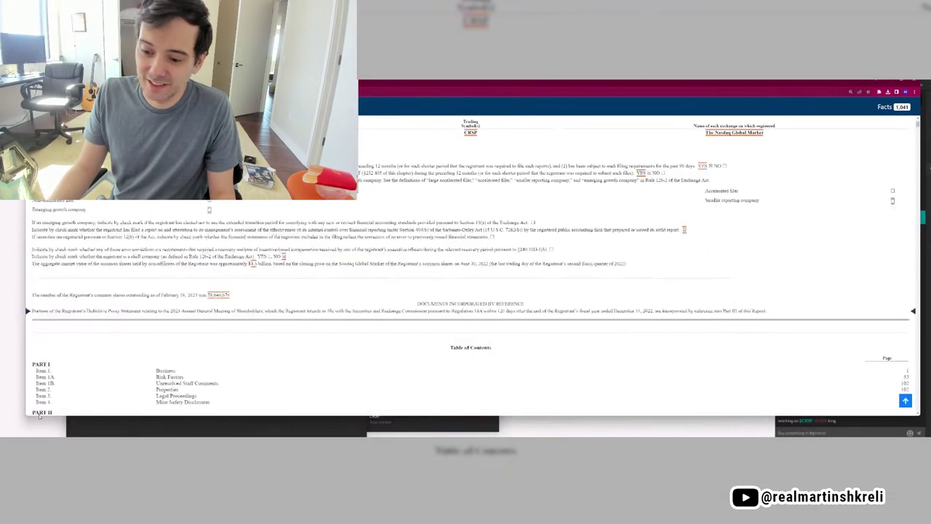
# In the CRSP workbook, enter 78.646679 as Shares and calculate MC as Price times Shares
pyautogui.hotkey('alt', 'Tab')
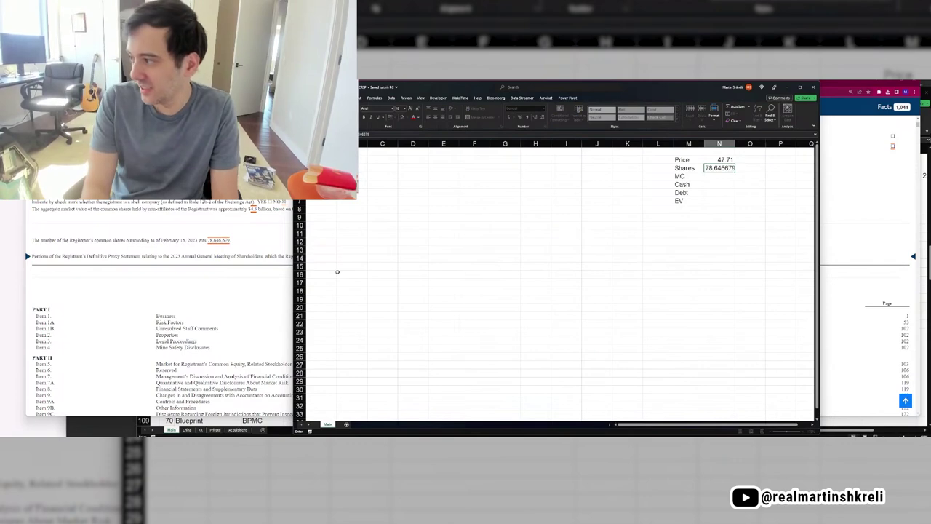
pyautogui.press('Return')
pyautogui.write('=')
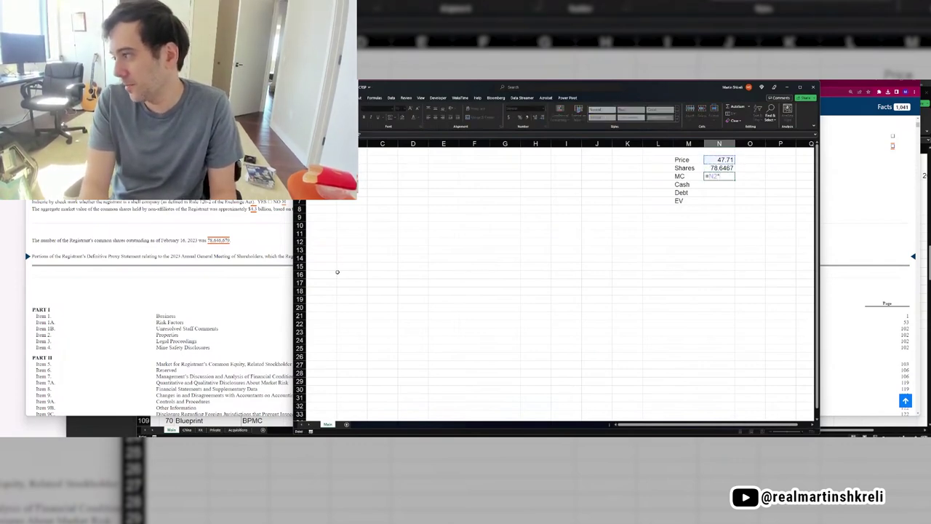
pyautogui.press('Up')
# Format the Shares and MC values as whole numbers with a thousands separator
pyautogui.hotkey('shift', 'Up')
pyautogui.hotkey('ctrl', '1')
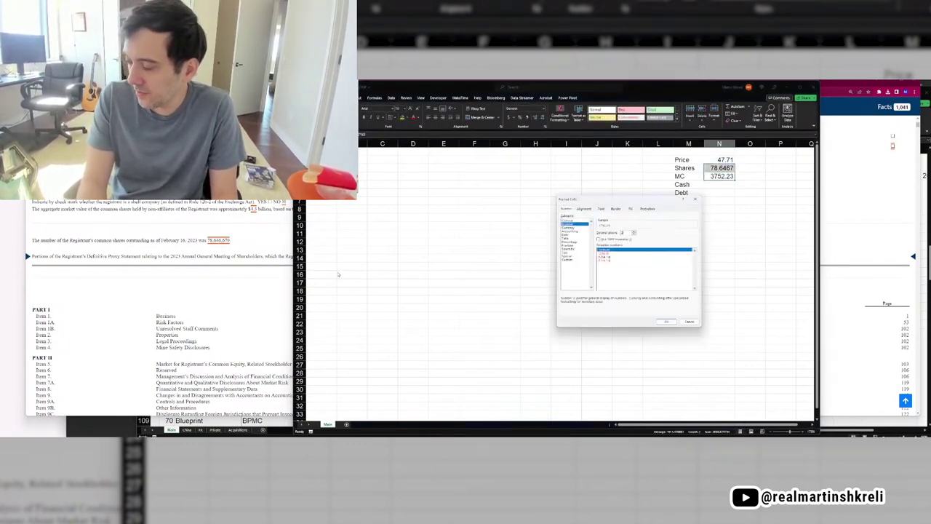
pyautogui.press('Return')
pyautogui.press('Down')
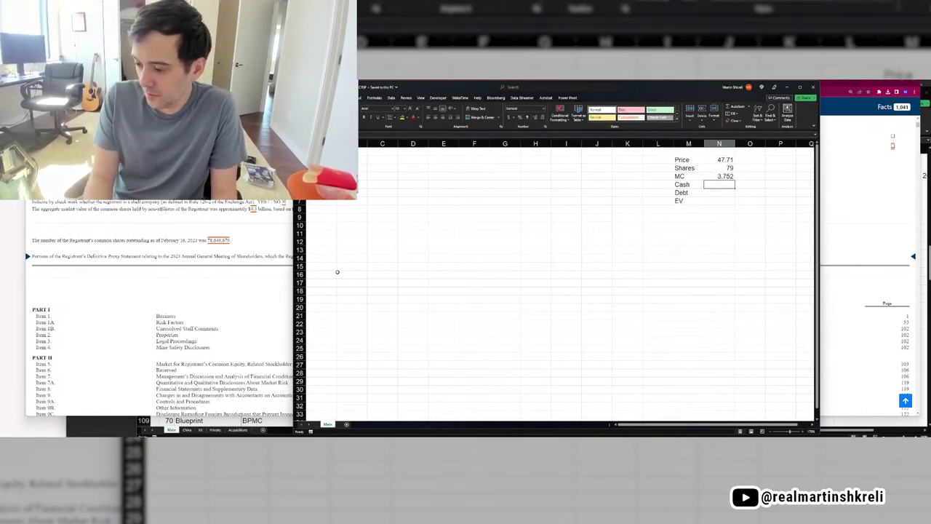
# Look up the lead immuno-oncology candidate in the 10-K and enter CTX110 as the first product in the CRSP workbook
pyautogui.hotkey('alt', 'Tab')
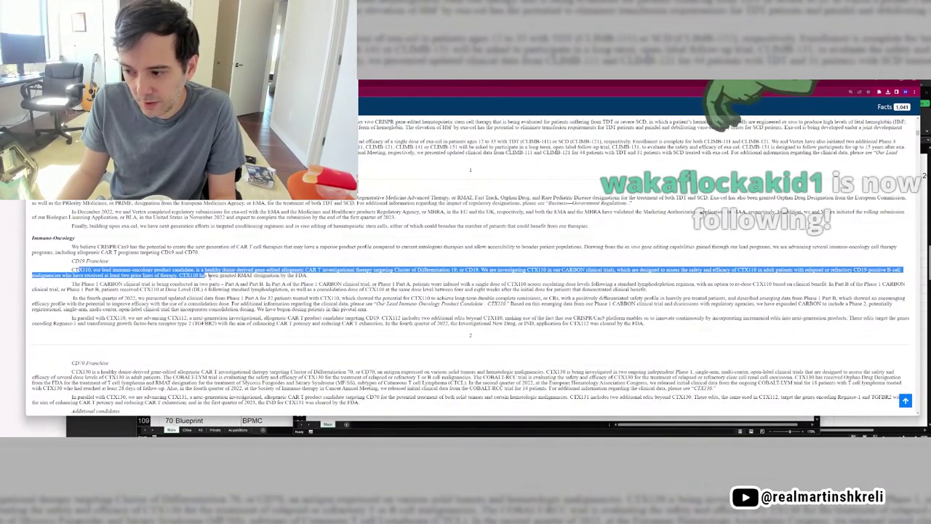
pyautogui.hotkey('alt', 'Tab')
pyautogui.click(352, 160)
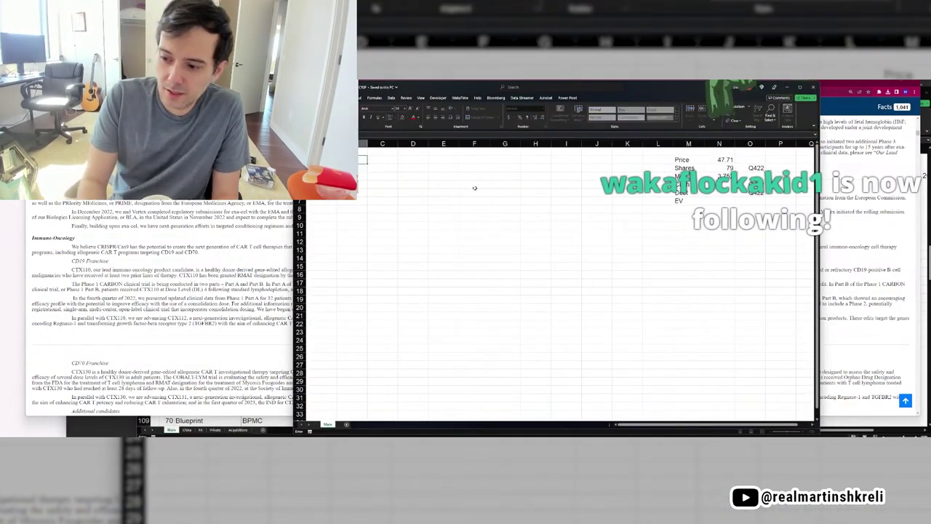
pyautogui.press('Down')
pyautogui.write('CTX110')
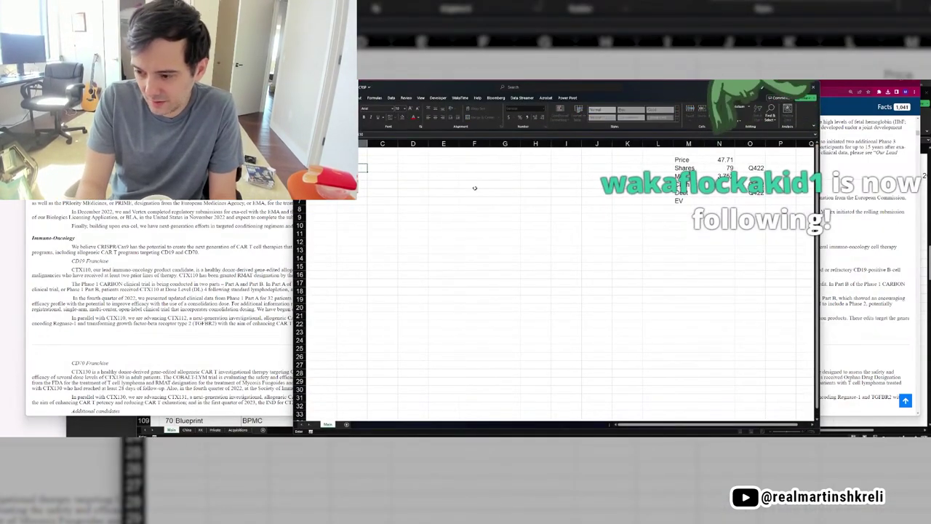
# Add the headings Name and Indication above the CTX110 row
pyautogui.press('Up')
pyautogui.write('Name')
pyautogui.press('Right')
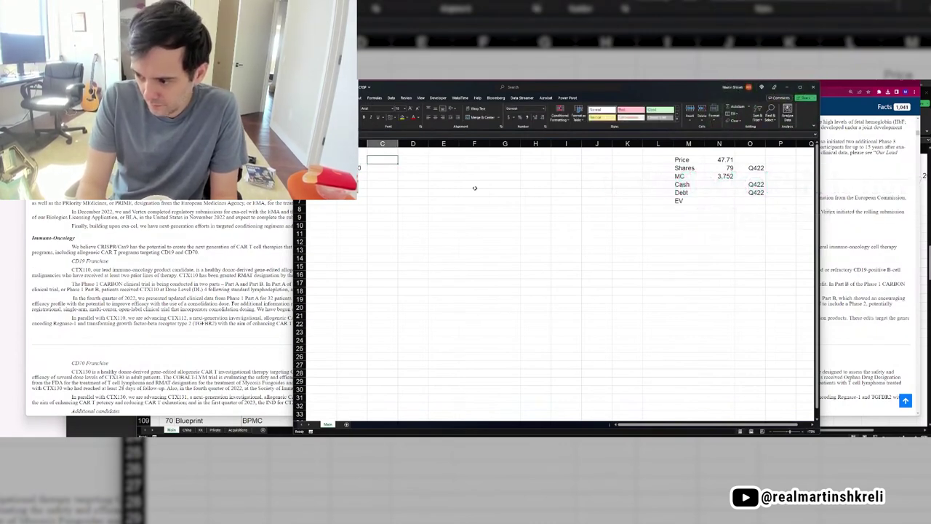
pyautogui.write('Indication')
pyautogui.press('Return')
# Check CTX110's target in the 10-K, add the heading MOA beside Indication, and enter CD19 CRSPR for CTX110
pyautogui.hotkey('alt', 'Tab')
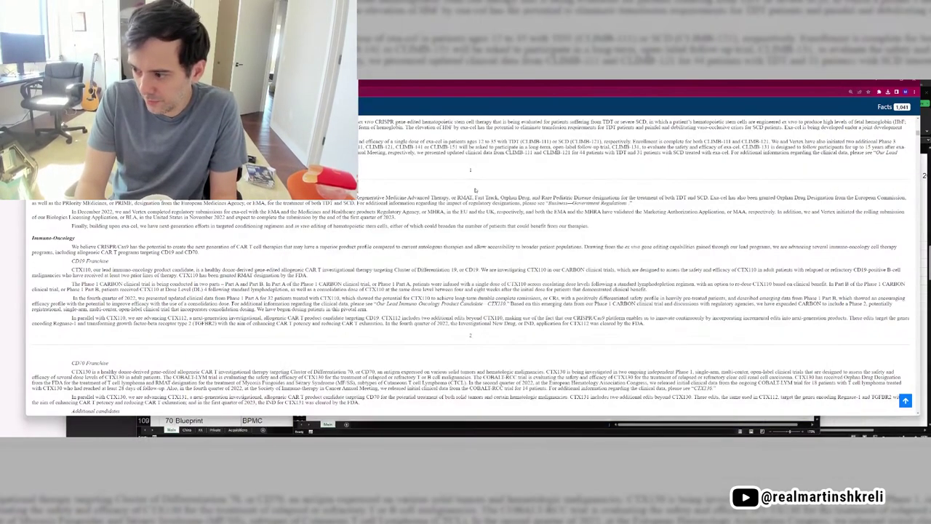
pyautogui.hotkey('alt', 'Tab')
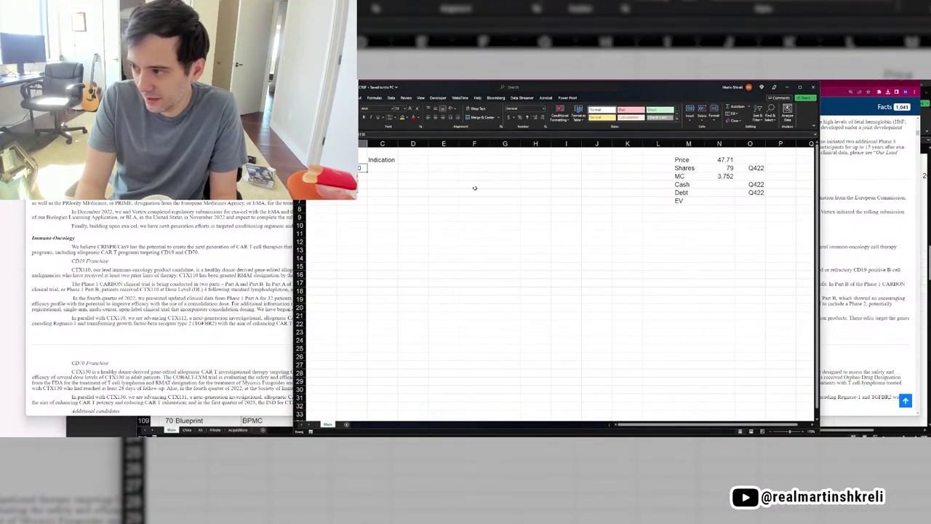
pyautogui.press('Up')
pyautogui.press('Right')
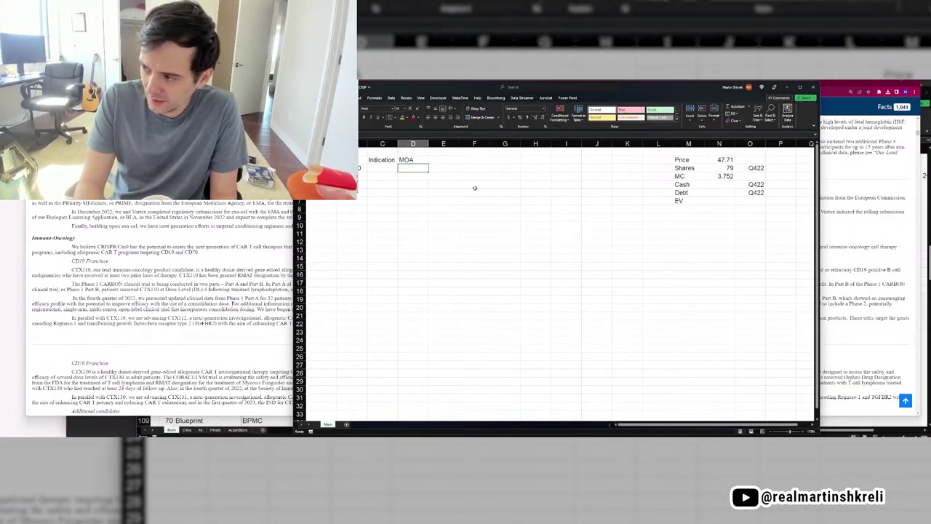
pyautogui.write('CD19 CRSPR')
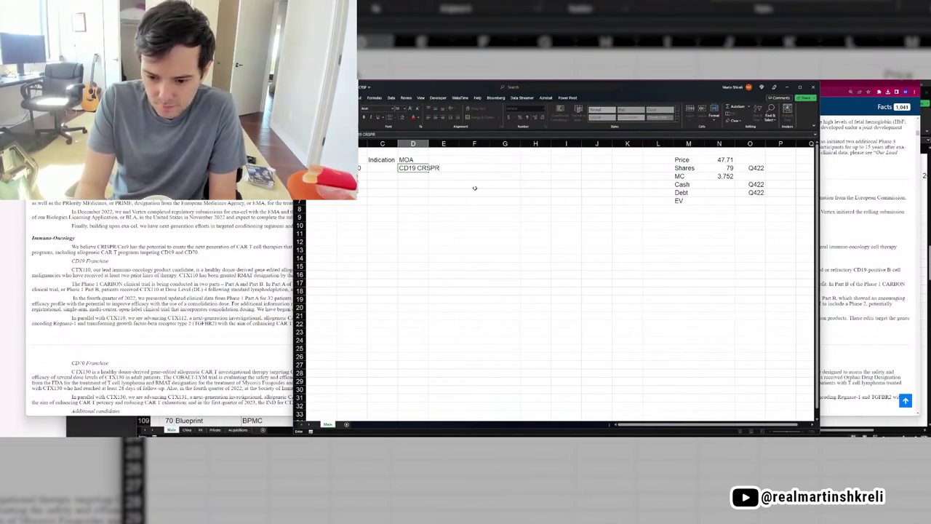
pyautogui.press('Right')
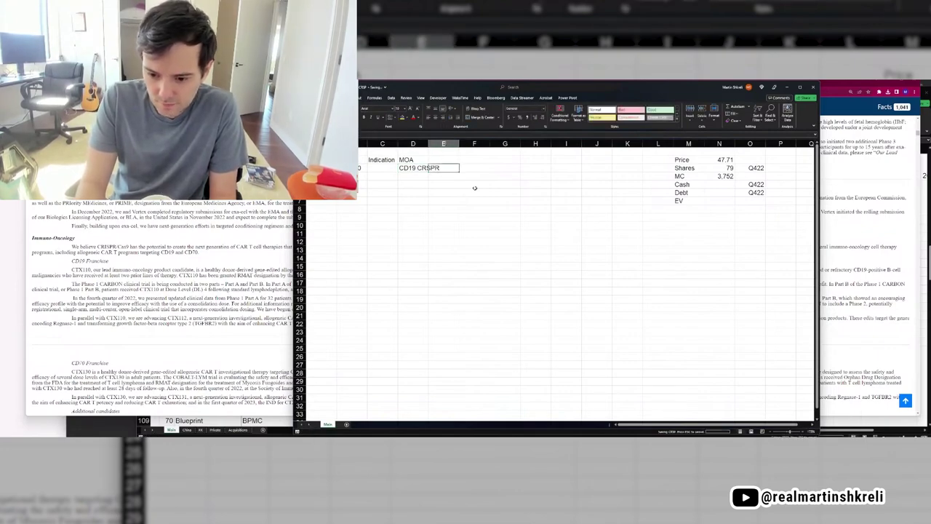
# Check the 10-K for the next CTX candidate and add its name directly below CTX110
pyautogui.hotkey('alt', 'Tab')
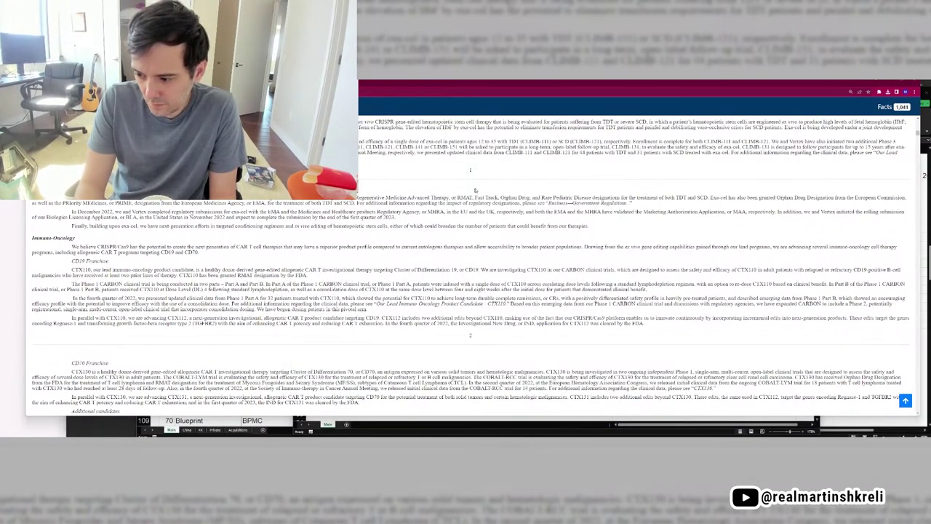
pyautogui.hotkey('alt', 'Tab')
pyautogui.press('Left')
pyautogui.press('Left')
pyautogui.press('Left')
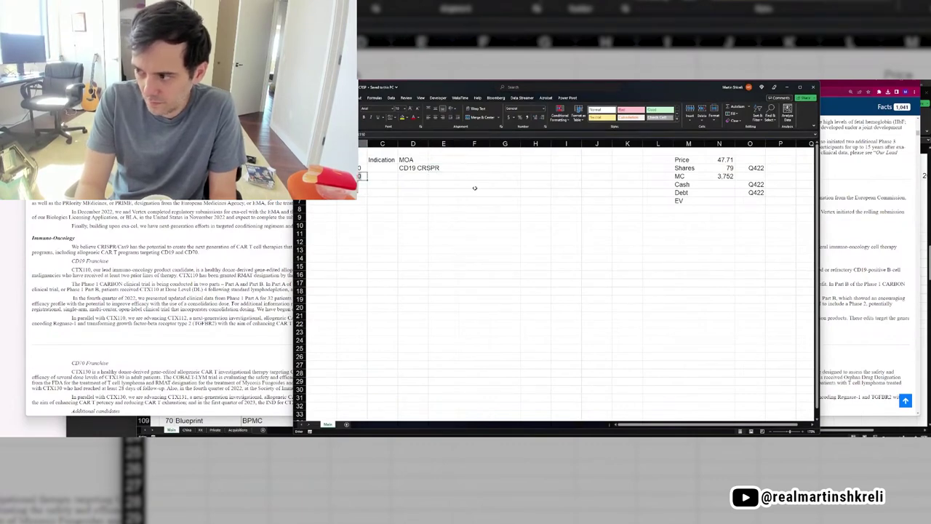
pyautogui.press('Right')
pyautogui.press('Right')
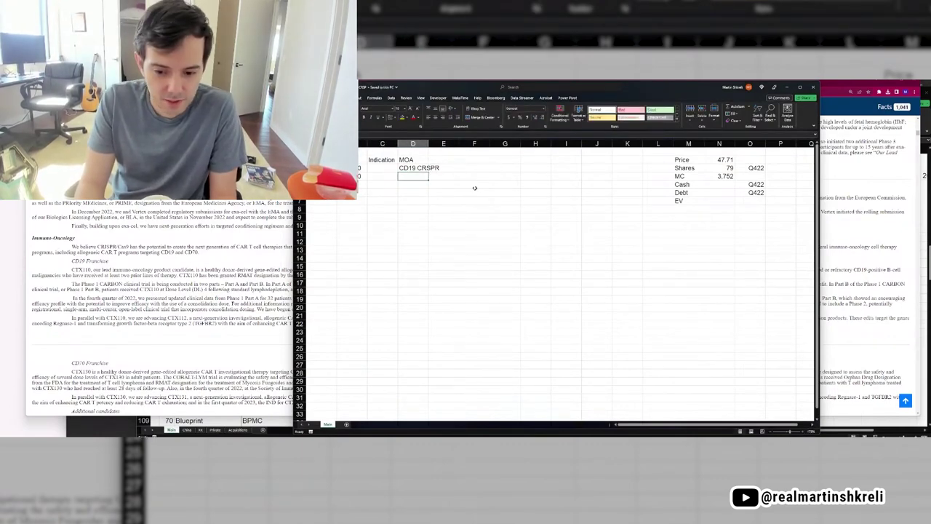
# Find the pipeline chart in the 10-K and compare its programs with the product list in the CRSP workbook
pyautogui.hotkey('alt', 'Tab')
pyautogui.scroll(-10, 475, 190)
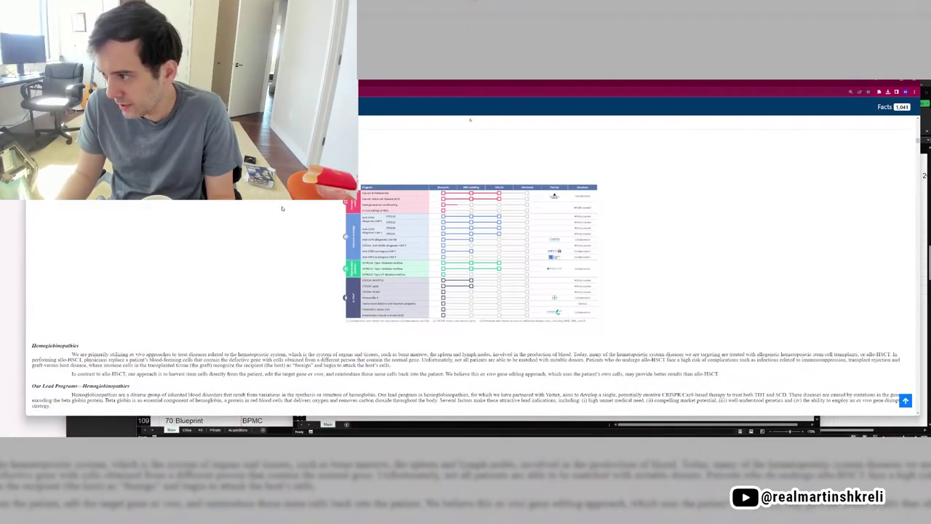
pyautogui.hotkey('alt', 'Tab')
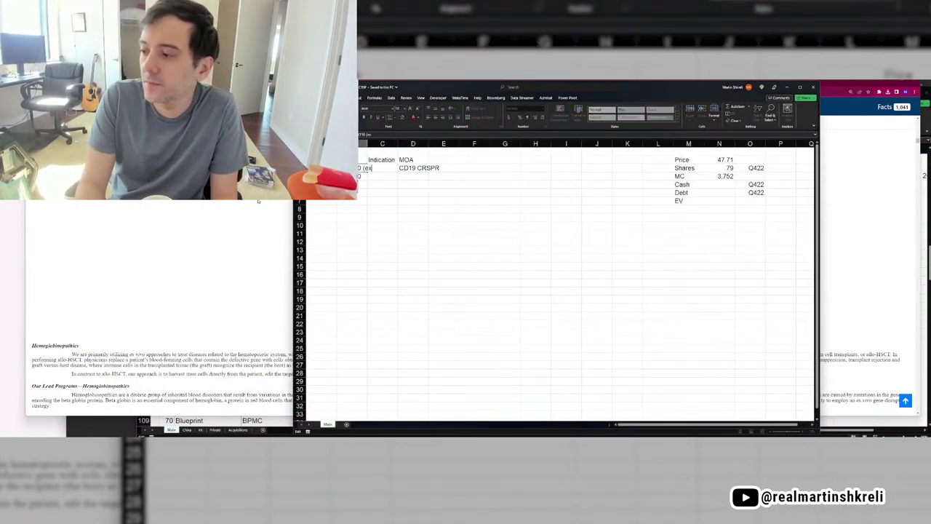
pyautogui.hotkey('alt', 'Tab')
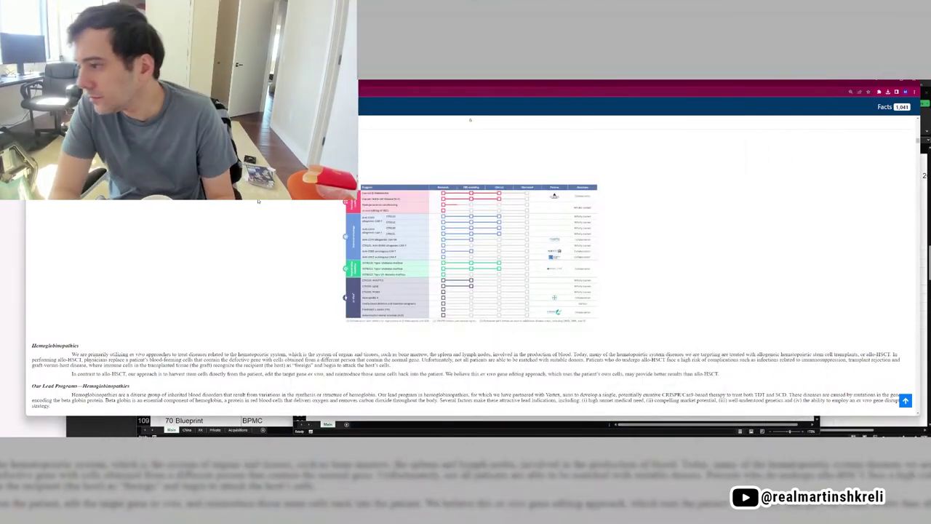
pyautogui.hotkey('alt', 'Tab')
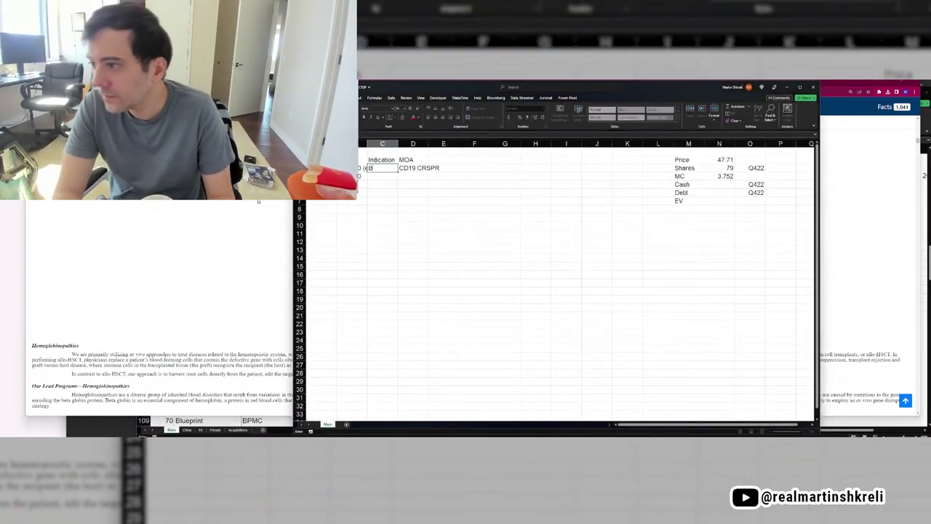
pyautogui.hotkey('alt', 'Tab')
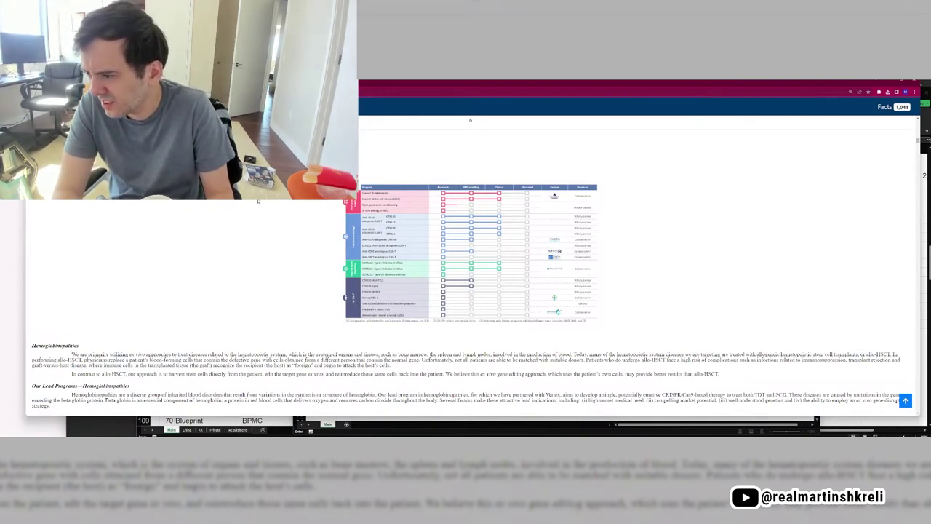
pyautogui.hotkey('alt', 'Tab')
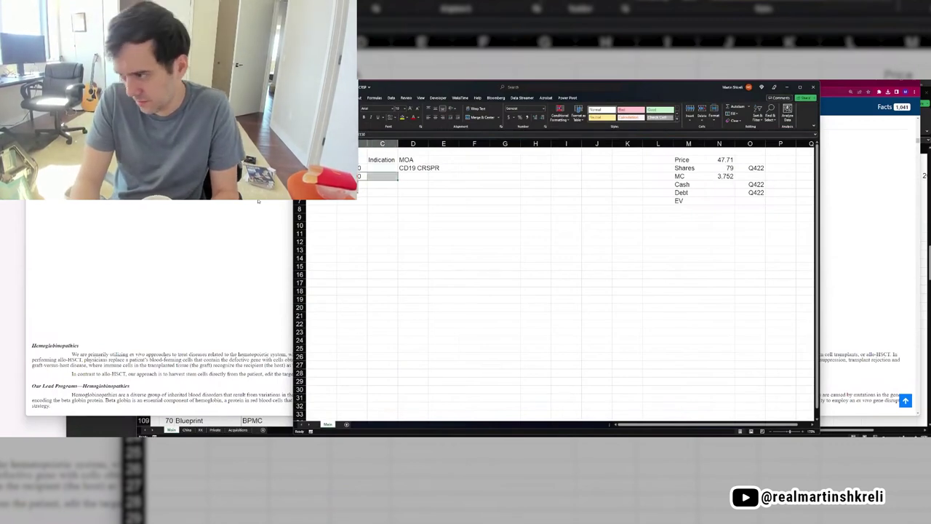
pyautogui.hotkey('alt', 'Tab')
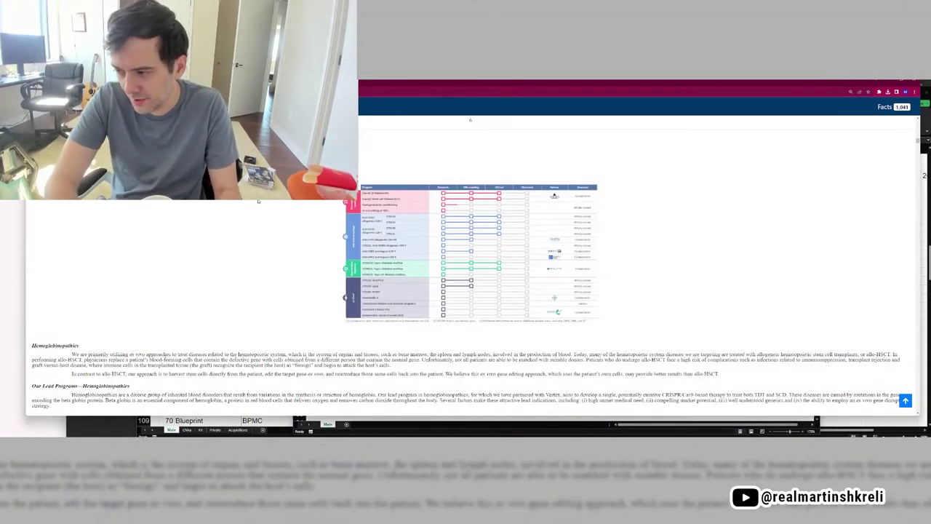
# Insert a row above CTX110 in the CRSP workbook and enter SCD, B-thal in its MOA column
pyautogui.hotkey('alt', 'Tab')
pyautogui.press('Right')
pyautogui.press('Right')
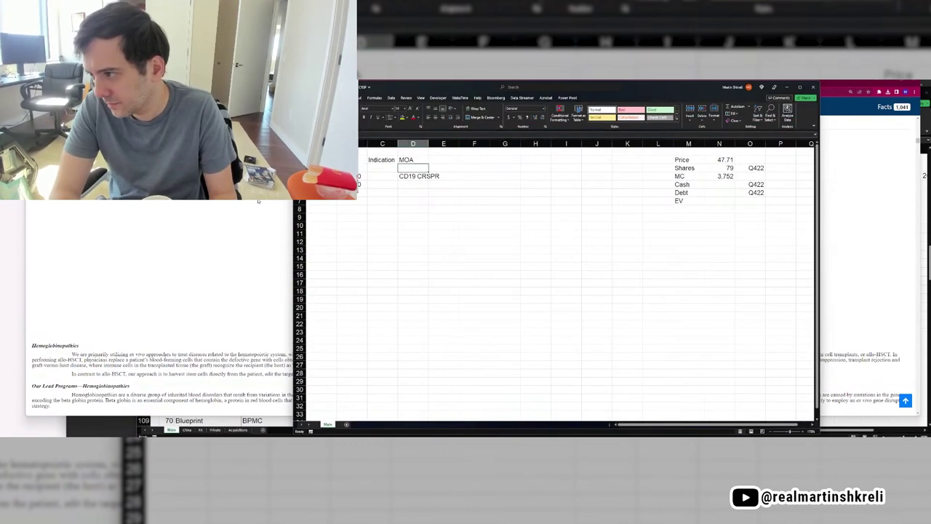
pyautogui.write('SCD, B-e')
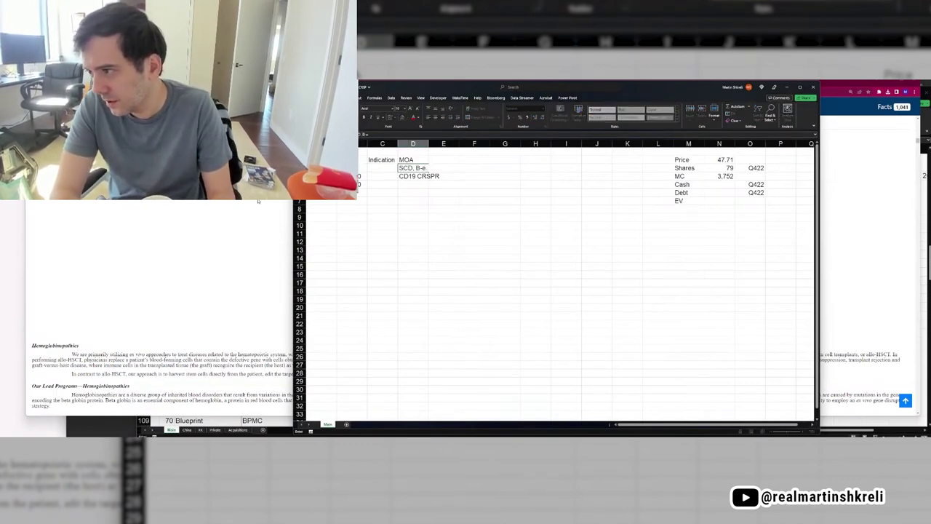
pyautogui.write('thal')
pyautogui.press('Return')
# Review the clinical program sections of the 10-K through CTX131, and enter CTX130 as the product name in row 7
pyautogui.hotkey('alt', 'Tab')
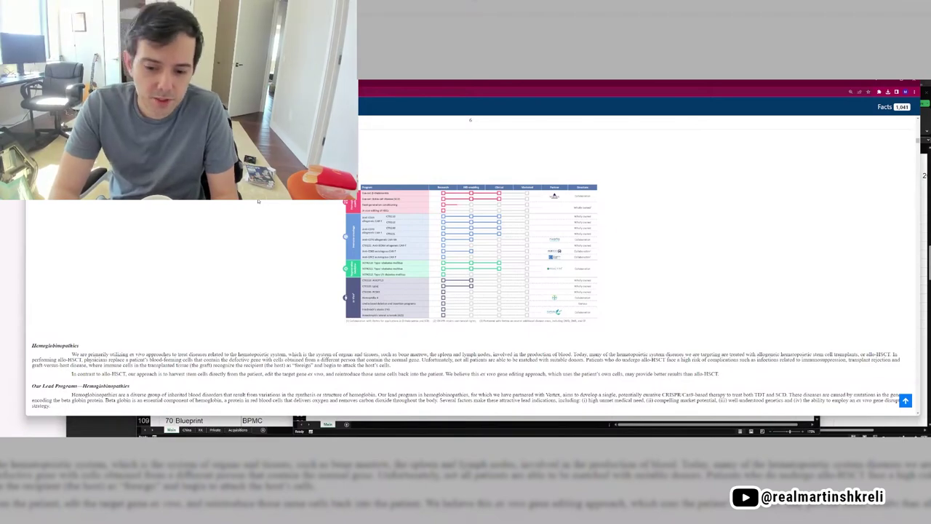
pyautogui.scroll(-10, 258, 201)
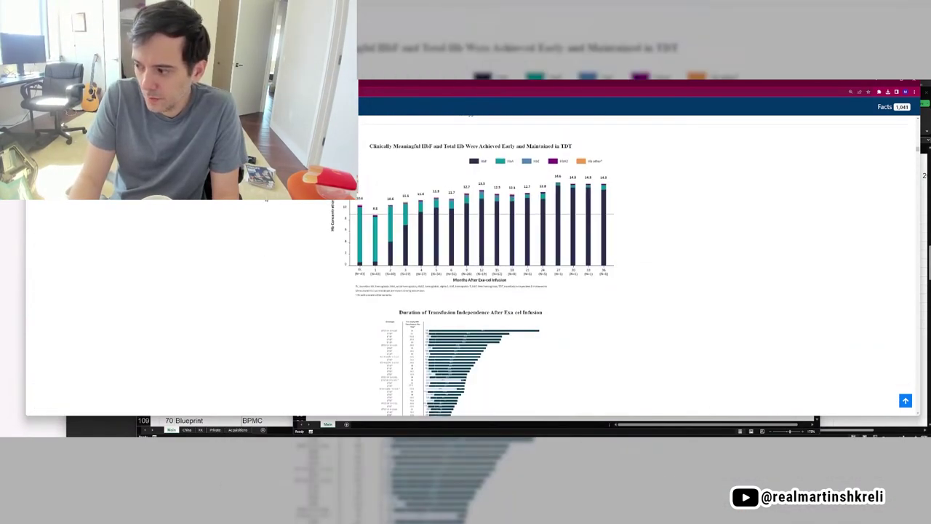
pyautogui.scroll(-15, 266, 199)
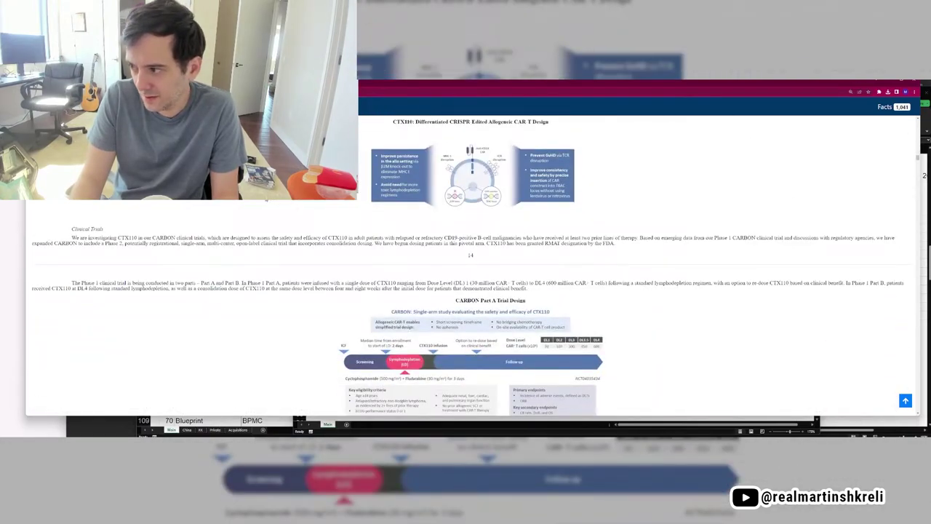
pyautogui.scroll(-5, 266, 200)
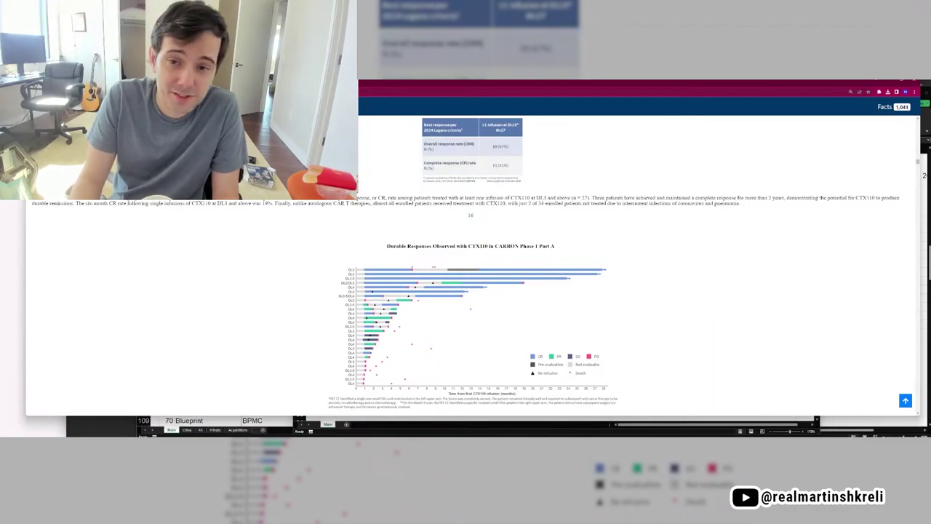
pyautogui.scroll(-10, 266, 200)
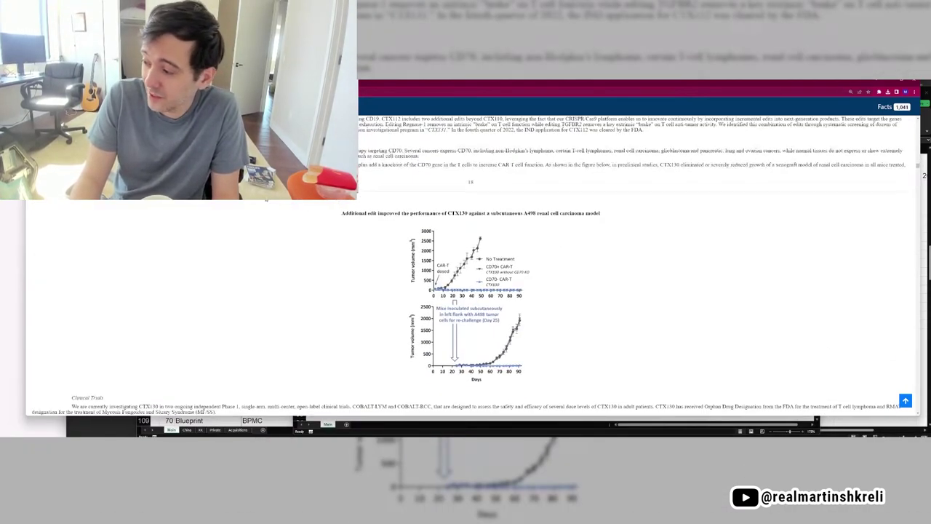
pyautogui.scroll(-5, 266, 199)
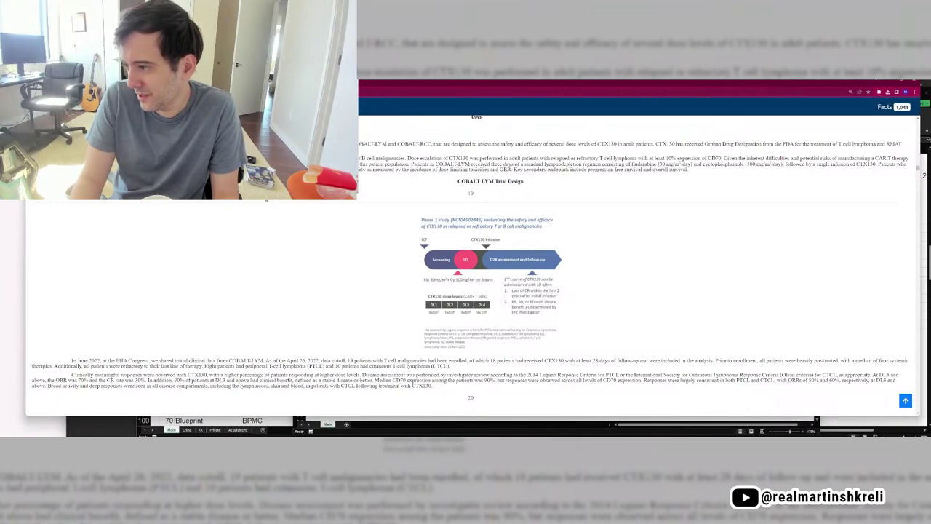
pyautogui.scroll(-8, 266, 199)
pyautogui.hotkey('alt', 'Tab')
pyautogui.write('CTX130')
pyautogui.press('Tab')
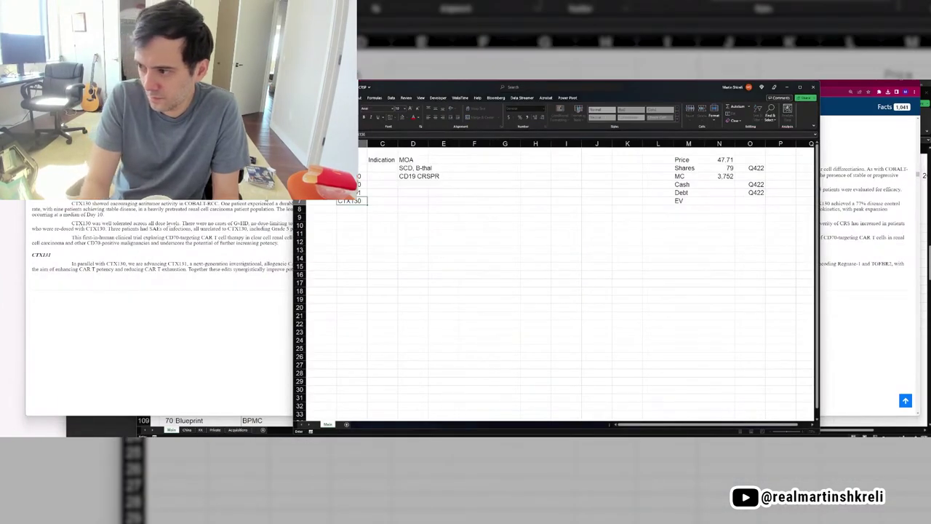
# Enter Oncology as the indication for the product in row 6, directly above CTX130
pyautogui.press('Right')
pyautogui.press('Up')
pyautogui.press('Left')
pyautogui.write('Oncology')
# Move SCD, B-thal from the MOA column to the Indication column in the first product row
pyautogui.press('Up')
pyautogui.press('Up')
pyautogui.press('Up')
pyautogui.press('Right')
pyautogui.hotkey('ctrl', 'c')
pyautogui.press('Left')
pyautogui.hotkey('ctrl', 'v')
pyautogui.press('Right')
pyautogui.press('Delete')
# Enter Oncology as the indication for CTX130 in row 7
pyautogui.press('Down')
pyautogui.press('Down')
pyautogui.press('Down')
pyautogui.press('Left')
pyautogui.press('Down')
pyautogui.write('O')
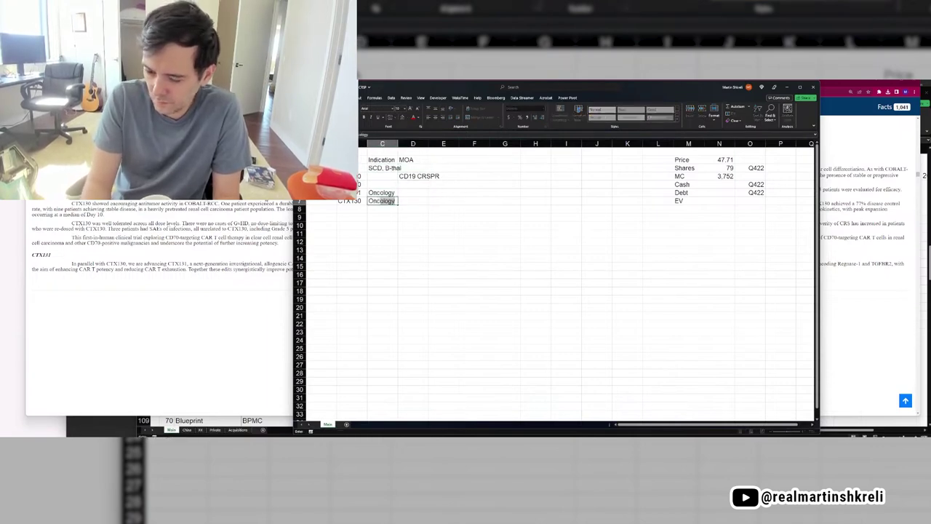
pyautogui.press('Return')
# Review the rest of the 10-K's programs from CTX131 through VCTX211 and the Vertex partnered programs to Intellectual Property
pyautogui.hotkey('alt', 'Tab')
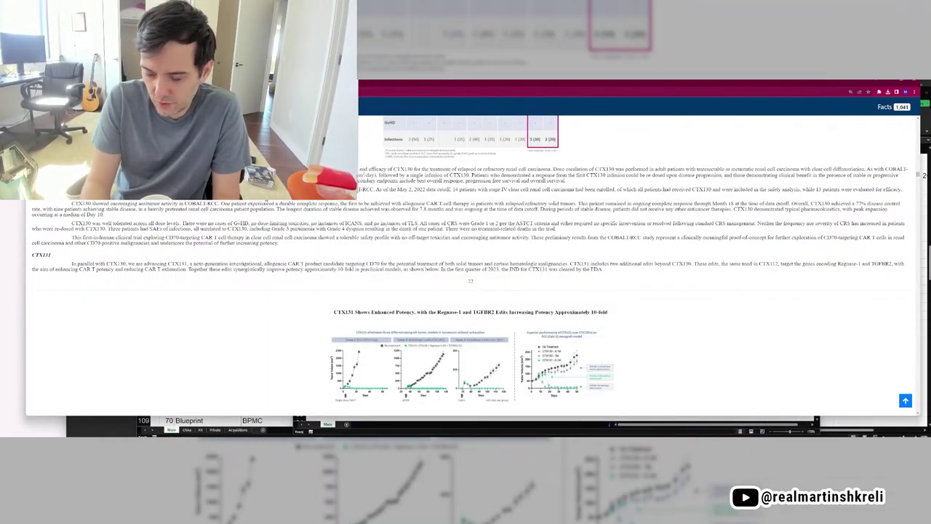
pyautogui.scroll(-5, 466, 255)
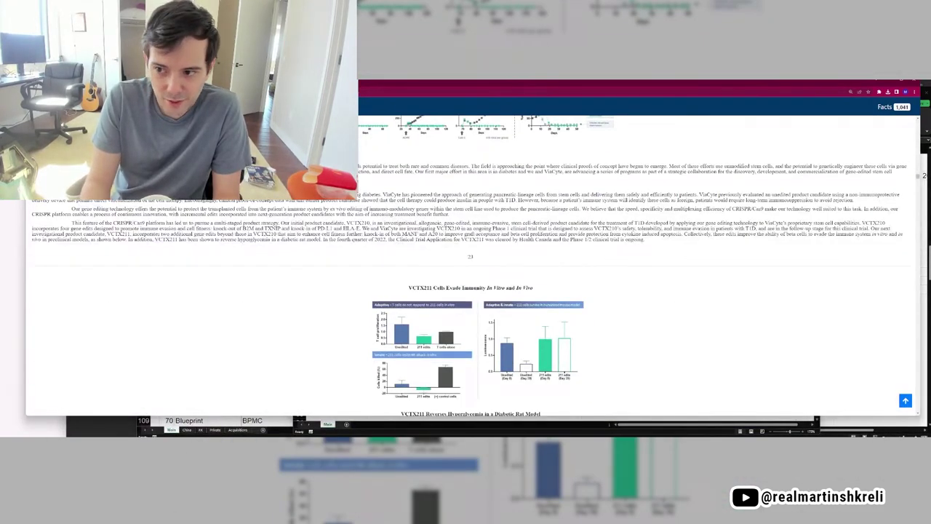
pyautogui.scroll(-4, 466, 254)
pyautogui.scroll(-10, 465, 254)
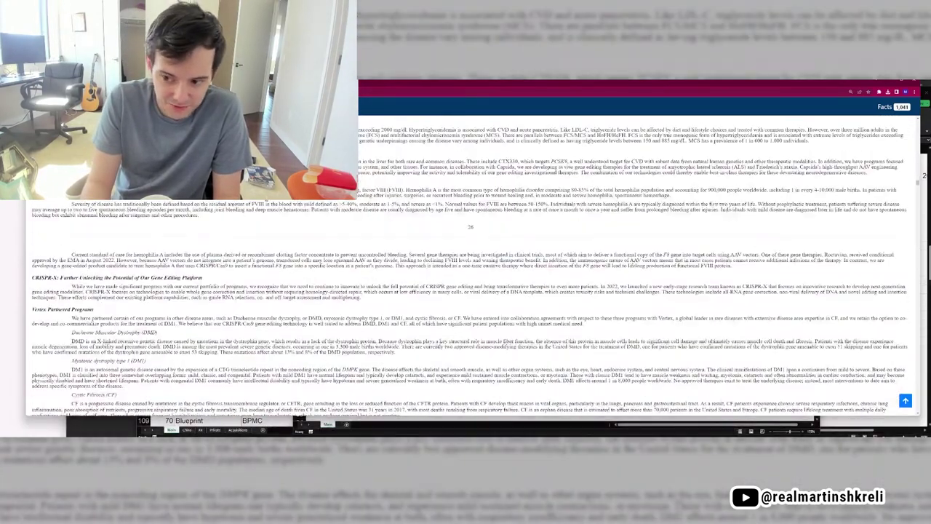
pyautogui.scroll(-5, 465, 254)
pyautogui.scroll(-10, 466, 255)
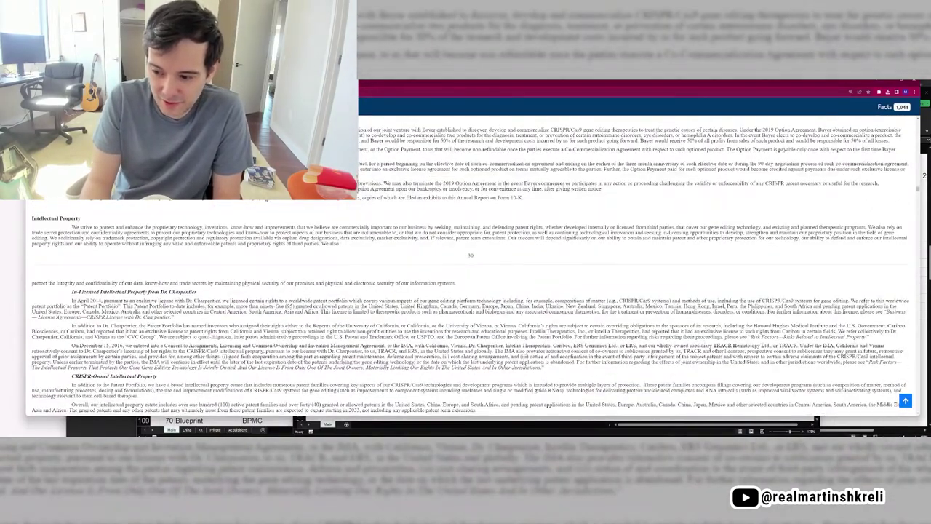
pyautogui.scroll(-5, 465, 305)
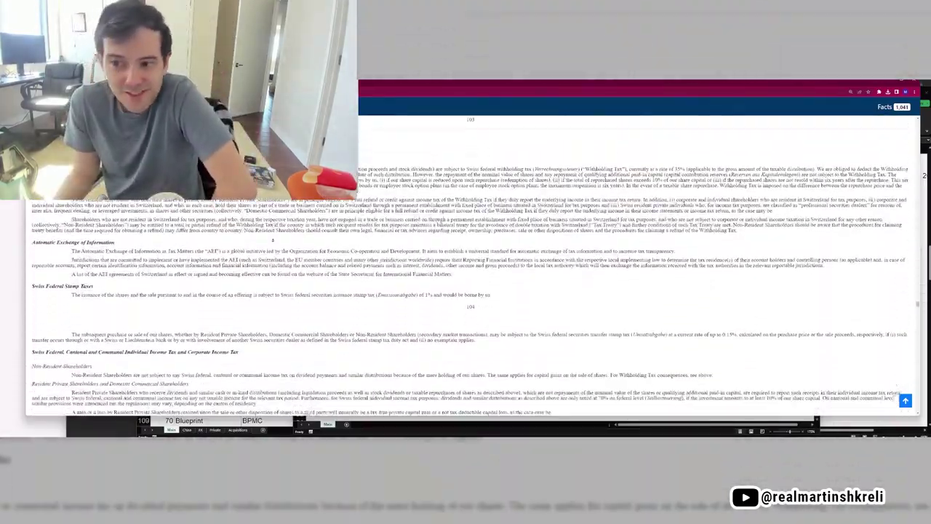
# Read through the 10-K's Management's Discussion and Analysis, results of operations and liquidity sections down to the Consolidated Balance Sheets
pyautogui.scroll(-10, 267, 250)
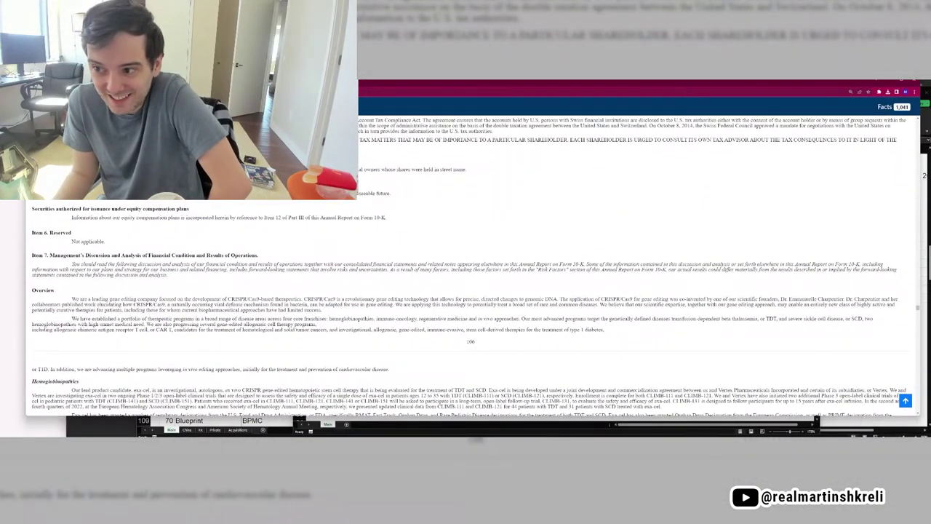
pyautogui.scroll(-15, 473, 305)
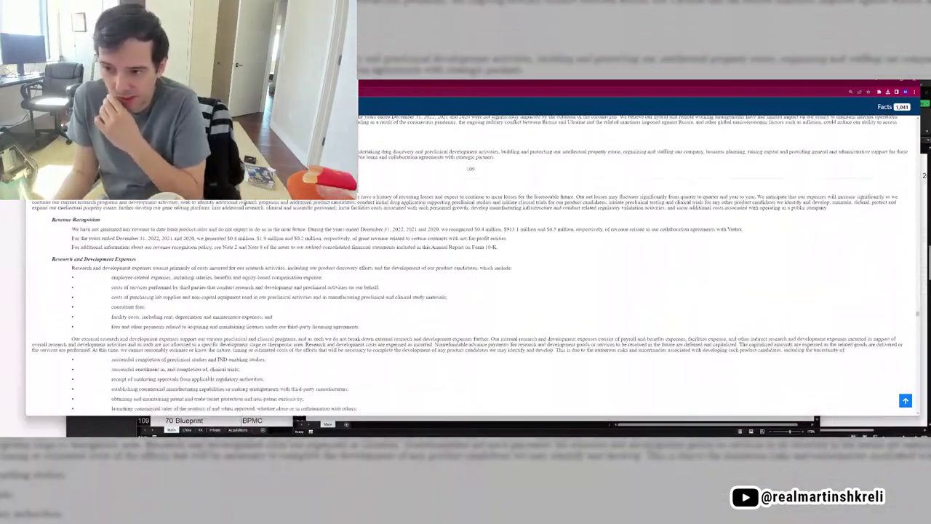
pyautogui.scroll(-15, 240, 209)
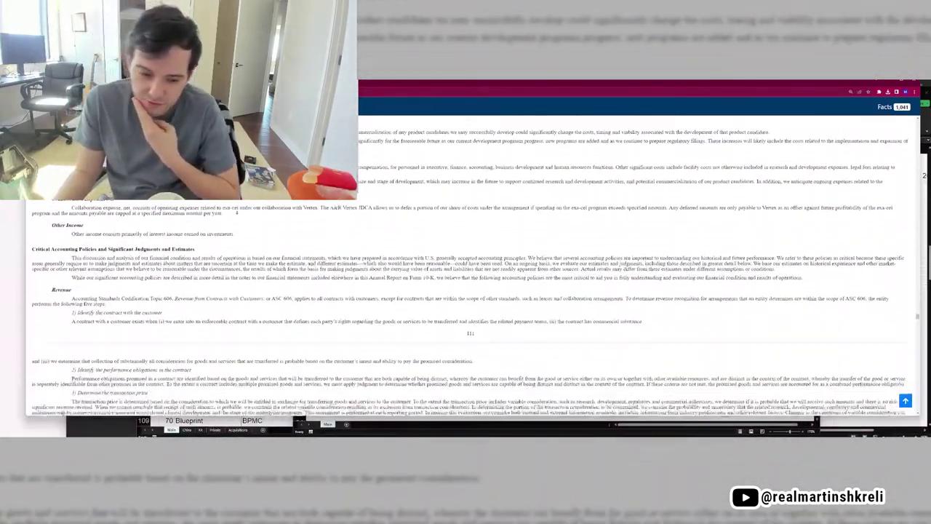
pyautogui.scroll(-15, 465, 305)
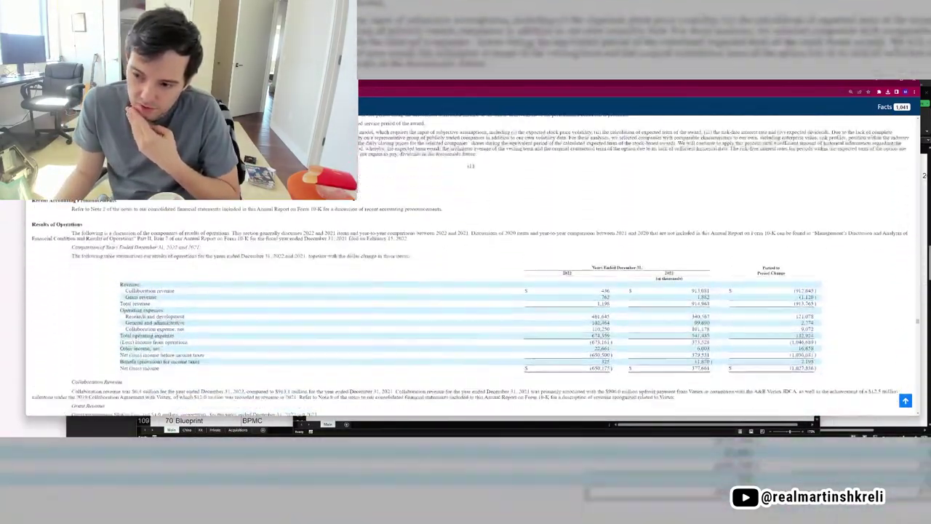
pyautogui.scroll(-3, 350, 205)
pyautogui.scroll(-15, 336, 237)
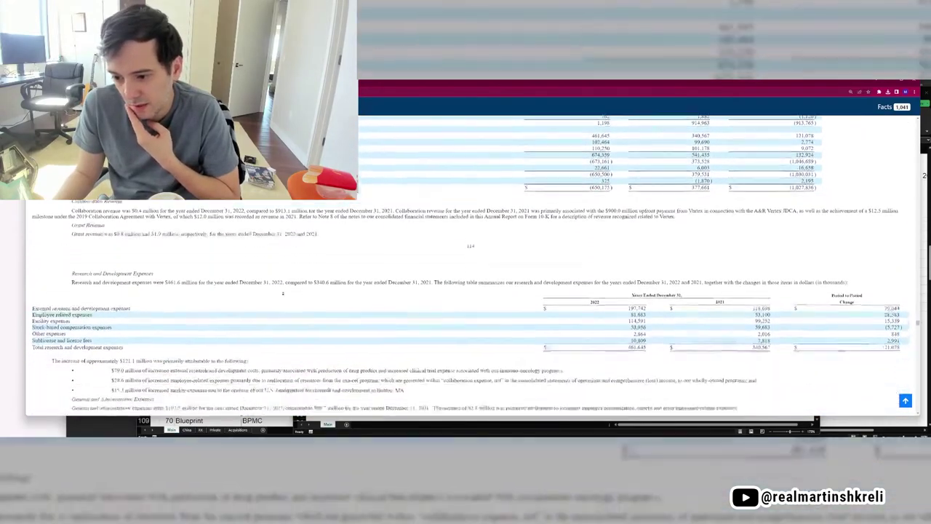
pyautogui.scroll(-3, 465, 291)
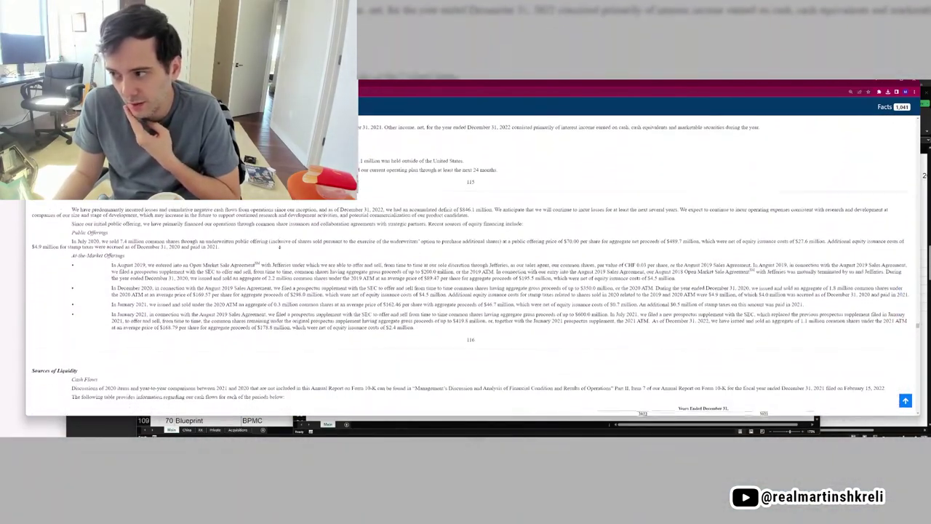
pyautogui.scroll(-15, 543, 157)
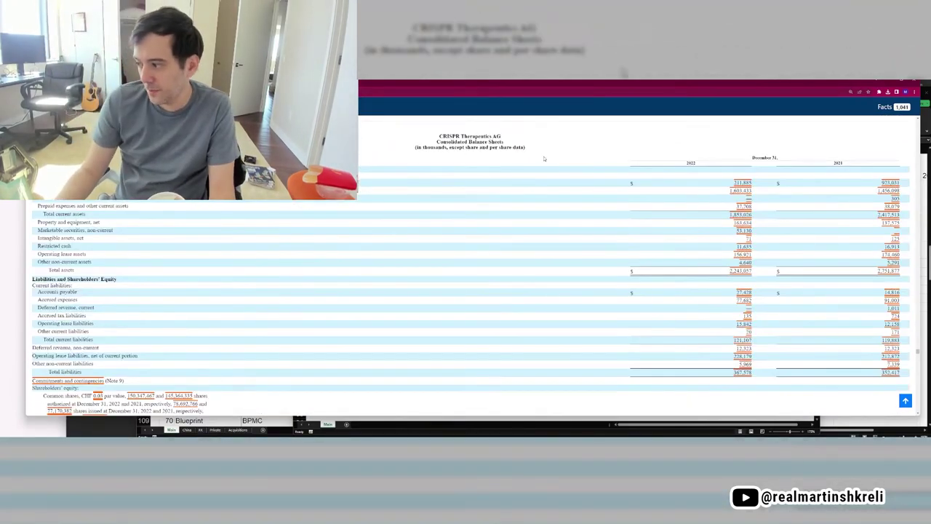
# Start the Cash formula in the CRSP model with 211.885 plus 1603.433 from the December 31, 2022 balance sheet
pyautogui.hotkey('alt', 'Tab')
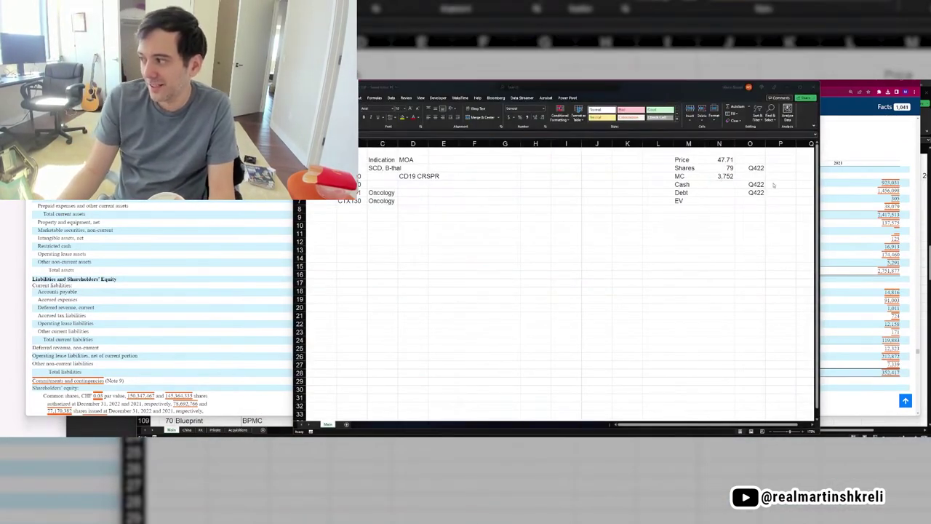
pyautogui.hotkey('alt', 'Tab')
pyautogui.hotkey('alt', 'Tab')
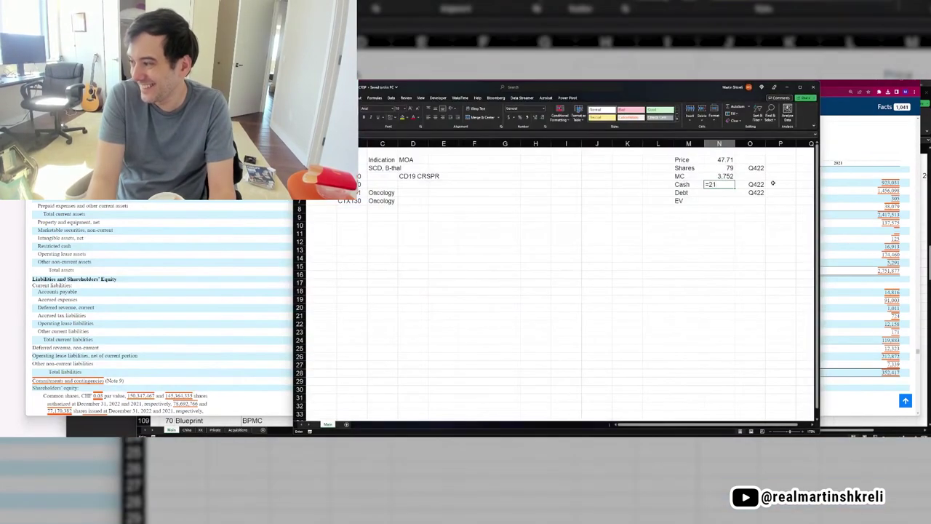
pyautogui.hotkey('alt', 'Tab')
pyautogui.hotkey('alt', 'Tab')
pyautogui.write('5+')
pyautogui.hotkey('alt', 'Tab')
pyautogui.hotkey('alt', 'Tab')
pyautogui.write('1603.')
pyautogui.hotkey('alt', 'Tab')
pyautogui.hotkey('alt', 'Tab')
pyautogui.write('435')
pyautogui.press('Return')
pyautogui.press('Up')
pyautogui.hotkey('ctrl', '1')
pyautogui.press('Down')
pyautogui.press('Tab')
pyautogui.write('0')
pyautogui.hotkey('alt', 'u')
pyautogui.press('Return')
pyautogui.hotkey('alt', 'Tab')
pyautogui.hotkey('alt', 'Tab')
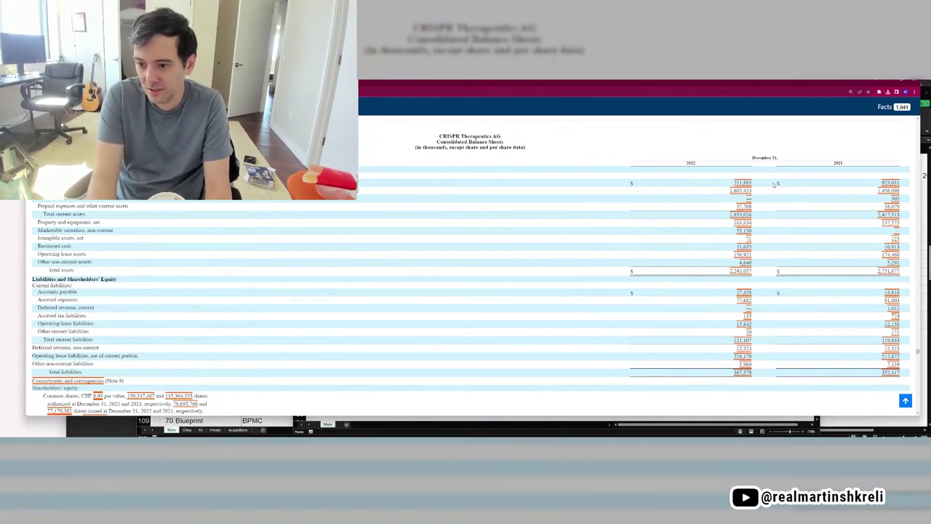
# Complete the Cash formula by adding the non-current marketable securities of about 53 from the 2022 balance sheet
pyautogui.hotkey('alt', 'Tab')
pyautogui.write('=211.885+1603.433+53')
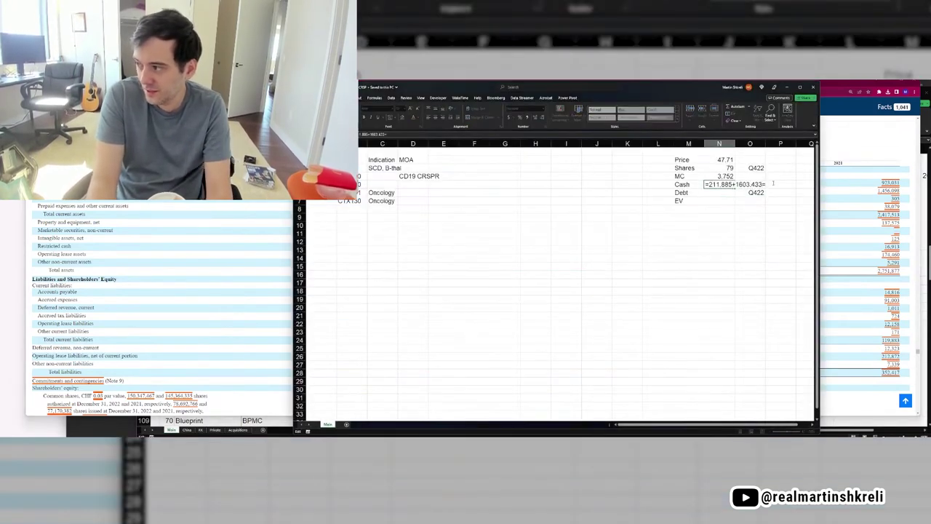
pyautogui.press('BackSpace')
pyautogui.press('BackSpace')
pyautogui.write('53')
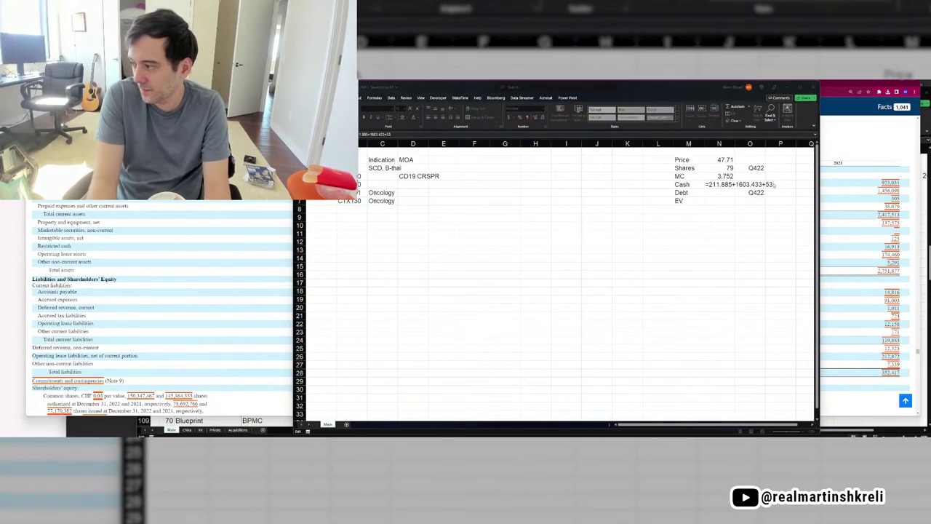
pyautogui.hotkey('alt', 'Tab')
pyautogui.hotkey('alt', 'Tab')
pyautogui.write('3')
pyautogui.press('Return')
# Check the 10-K balance sheet for borrowings and enter 0 as the Debt
pyautogui.hotkey('alt', 'Tab')
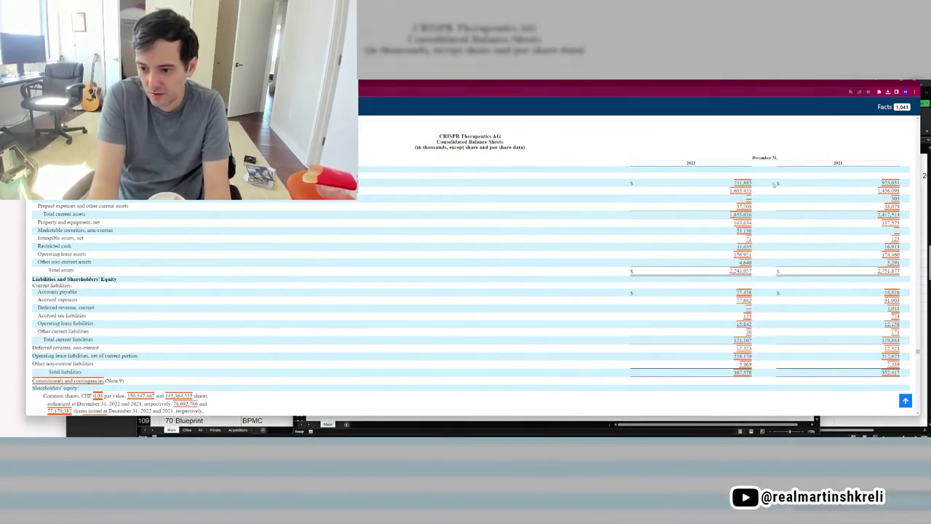
pyautogui.hotkey('alt', 'Tab')
pyautogui.write('0')
pyautogui.press('Return')
# Calculate EV as the market cap minus Cash plus Debt
pyautogui.press('Up')
pyautogui.press('Down')
pyautogui.write('=')
pyautogui.press('Up')
pyautogui.press('Up')
pyautogui.press('Up')
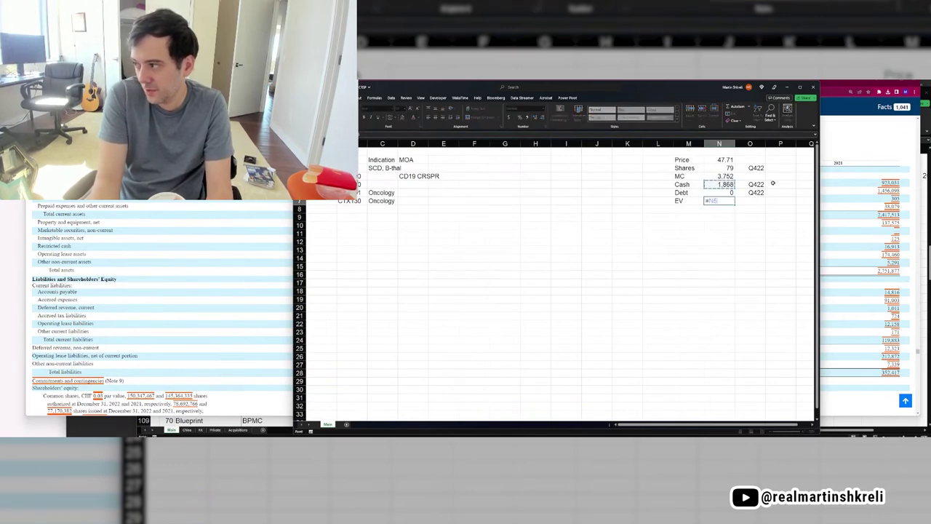
pyautogui.write('-')
pyautogui.press('Up')
pyautogui.press('Up')
pyautogui.write('+')
pyautogui.press('Up')
pyautogui.press('Return')
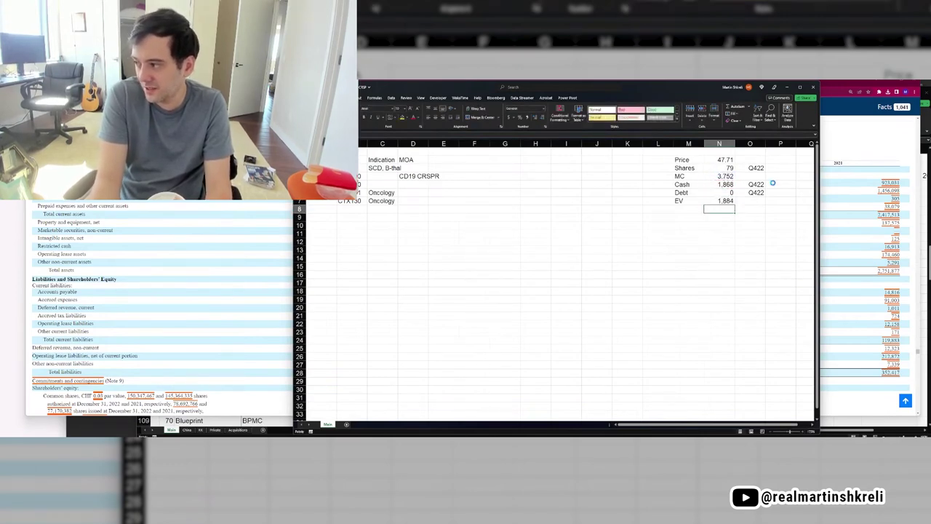
# Look at the Biopharma company list, return to the CRSP model, narrow column A and widen the Indication column
pyautogui.hotkey('alt', 'Tab')
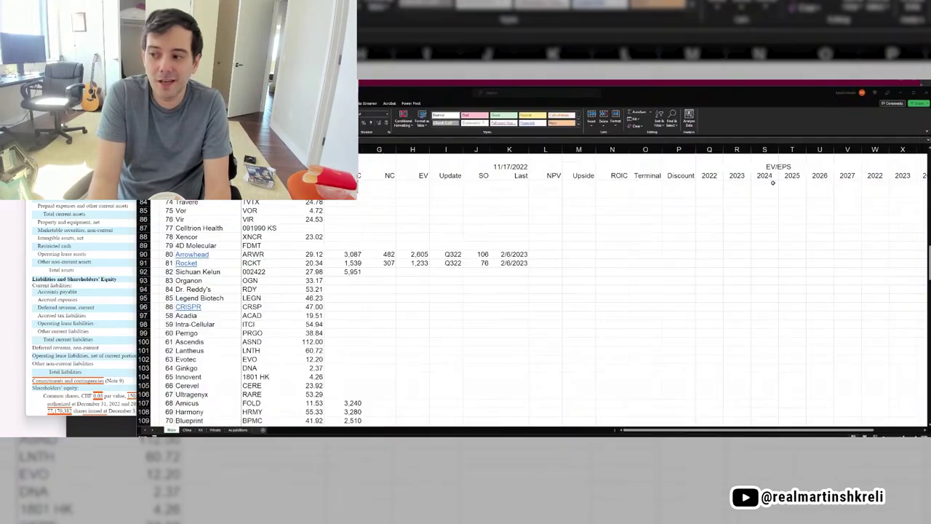
pyautogui.hotkey('alt', 'Tab')
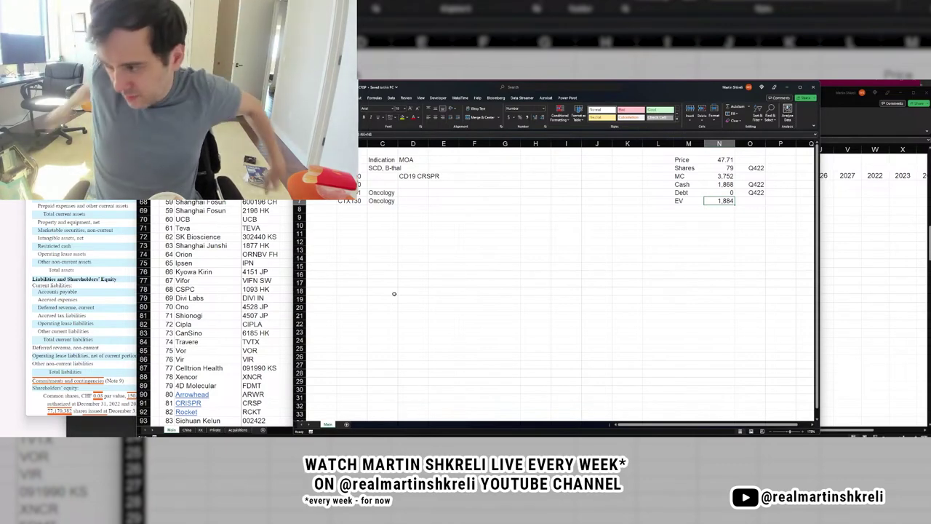
pyautogui.hotkey('ctrl', 'Left')
pyautogui.hotkey('ctrl', 'Left')
pyautogui.hotkey('ctrl', 'Left')
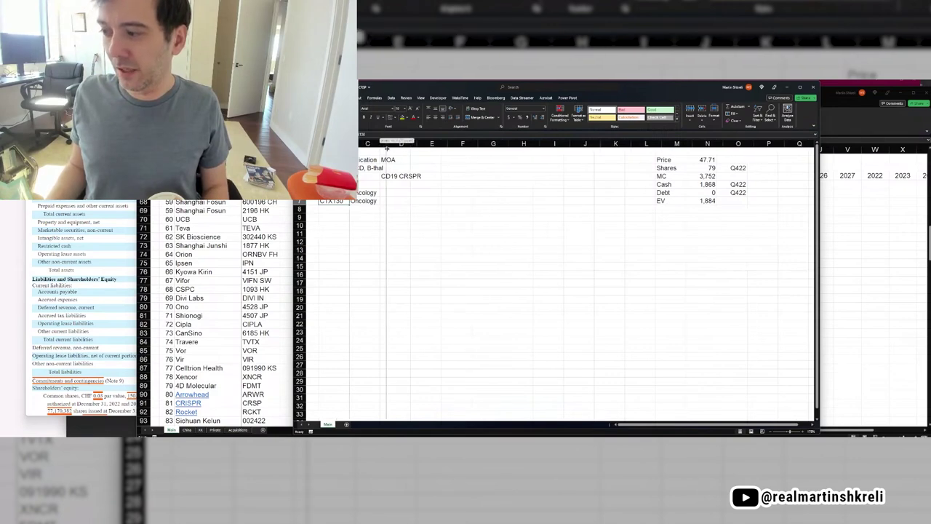
pyautogui.click(398, 199)
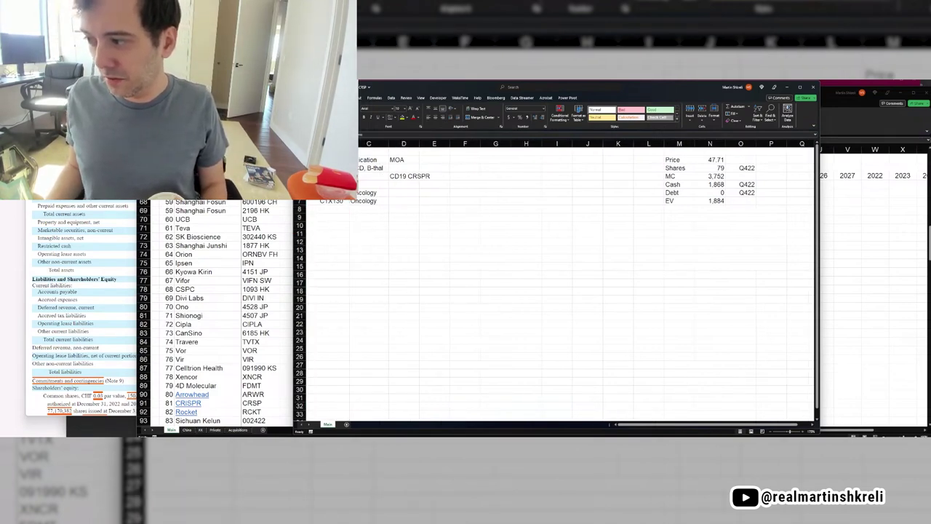
# Apply outside borders to the header row B2:H2, the product table down to row 9, and the block B9:H17
pyautogui.moveTo(368, 160); pyautogui.dragTo(537, 159)
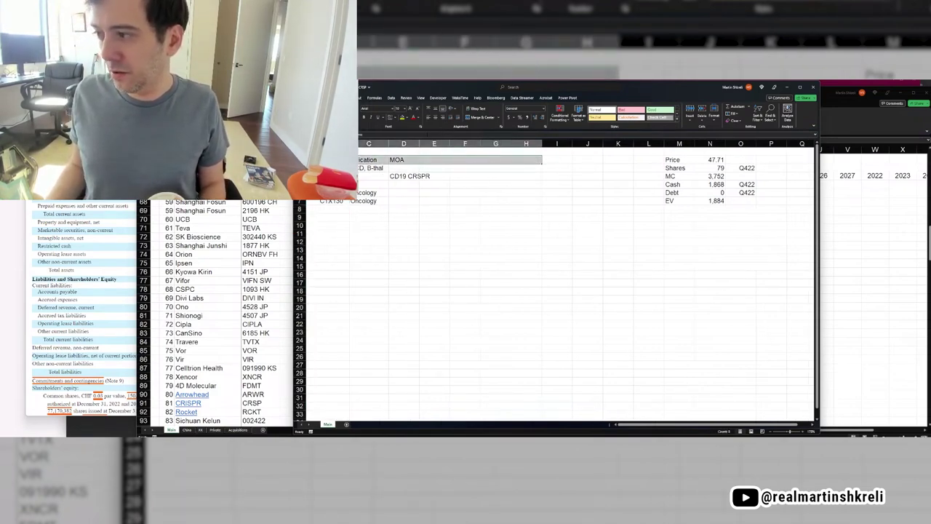
pyautogui.click(394, 117)
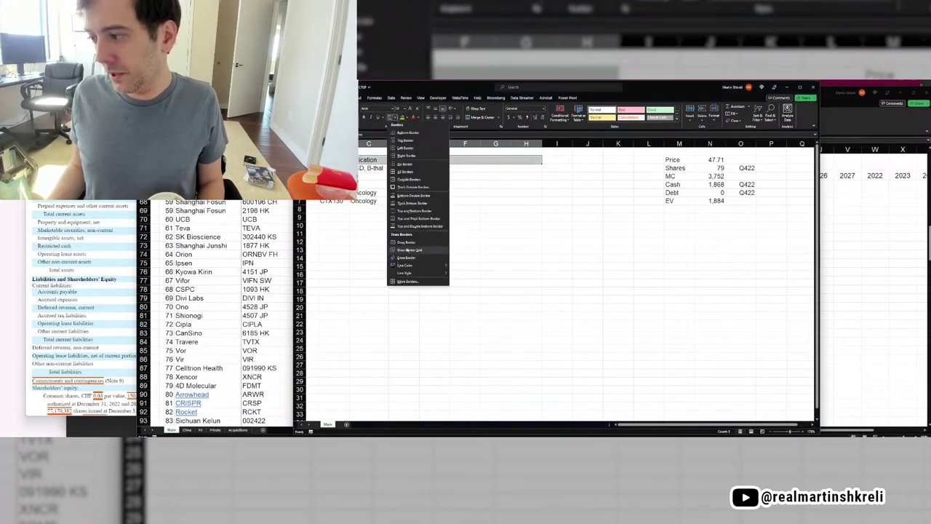
pyautogui.click(400, 180)
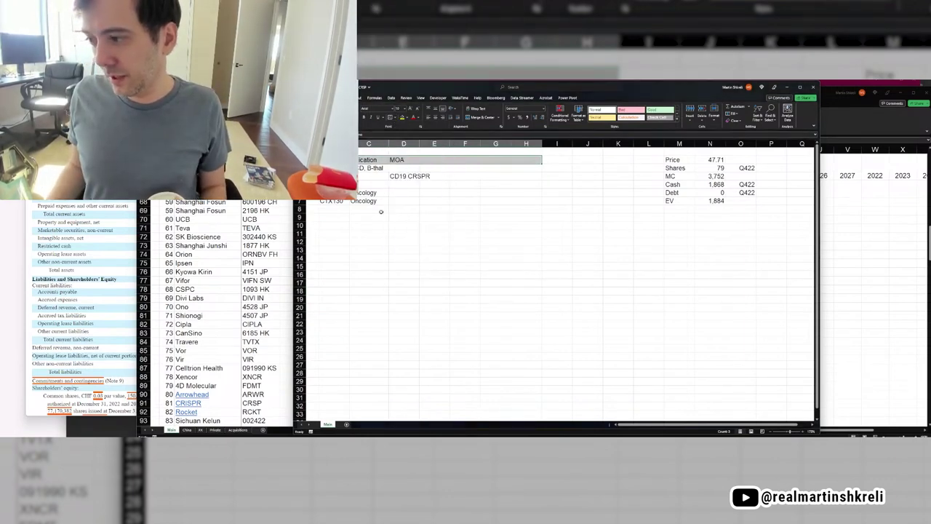
pyautogui.keyDown('shift'); pyautogui.click(503, 231); pyautogui.keyUp('shift')
pyautogui.keyDown('shift'); pyautogui.click(531, 217); pyautogui.keyUp('shift')
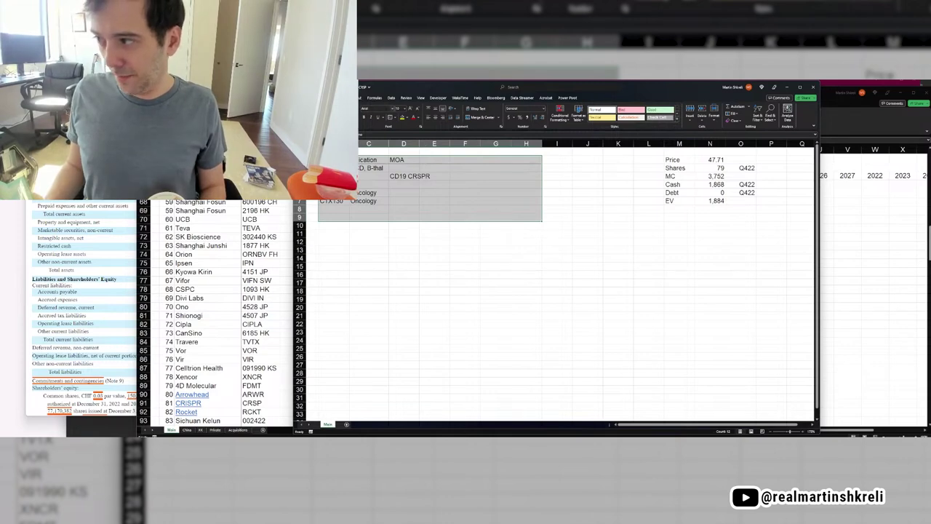
pyautogui.moveTo(333, 217); pyautogui.dragTo(517, 285)
pyautogui.click(648, 184)
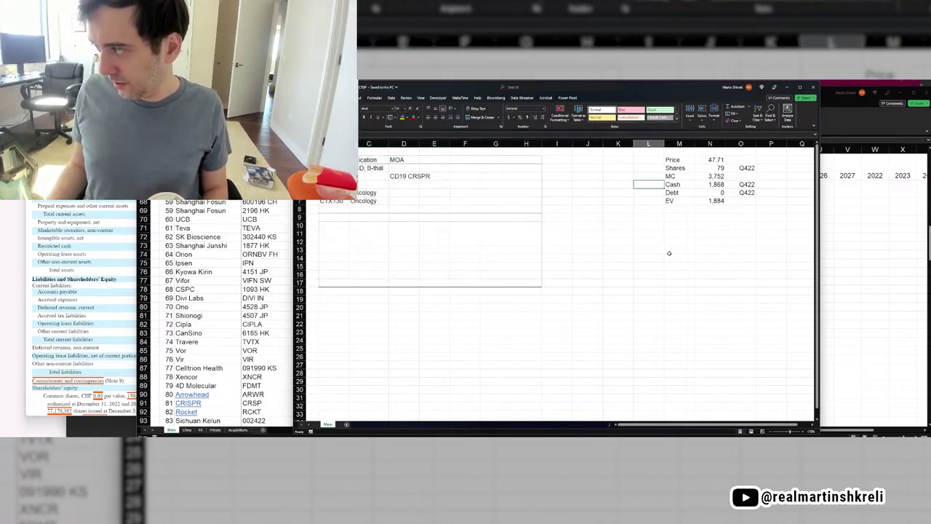
# Look further down the 10-K balance sheet, add a sheet named exa-cel to the CRSP workbook and return to Main
pyautogui.click(83, 313)
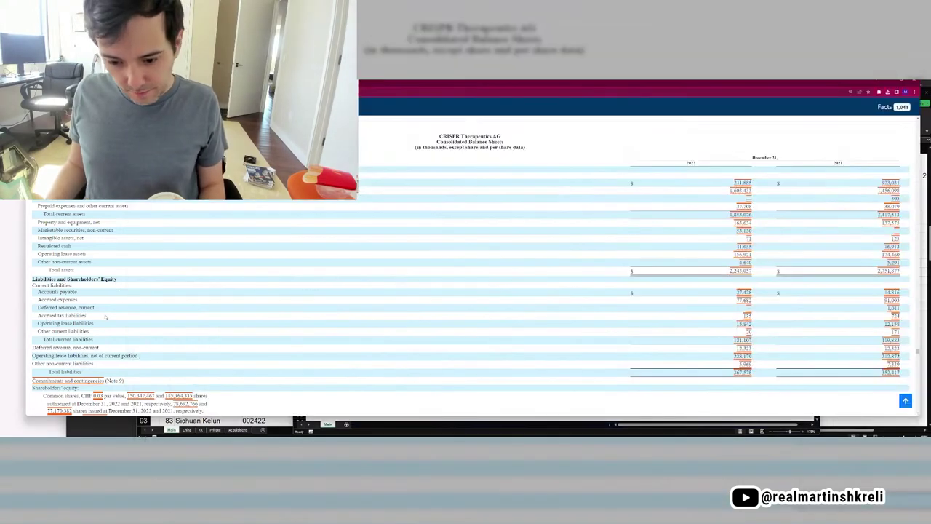
pyautogui.click(371, 178)
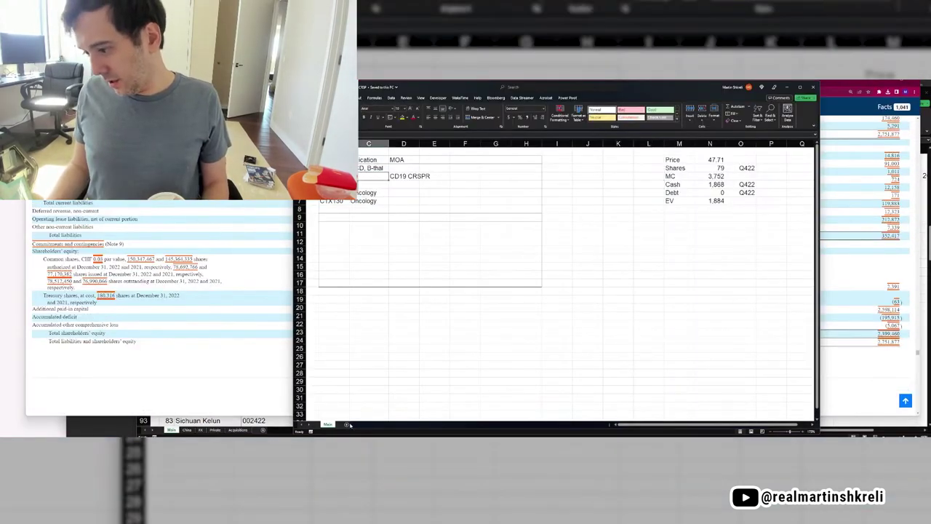
pyautogui.click(347, 424)
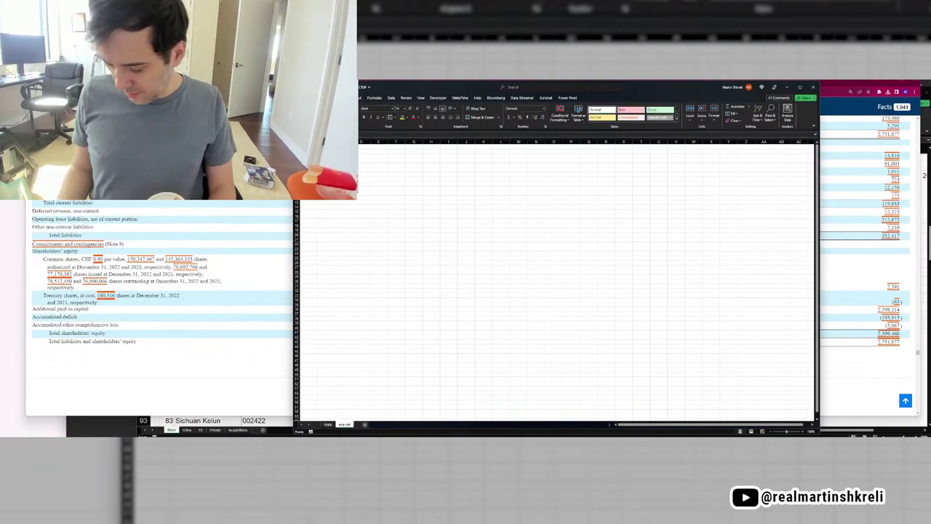
pyautogui.hotkey('ctrl', 'pageup')
# Copy the generic name exagamglogene autotemcel from the Hemoglobinopathies section of the 10-K and return to the workbook
pyautogui.hotkey('alt', 'Tab')
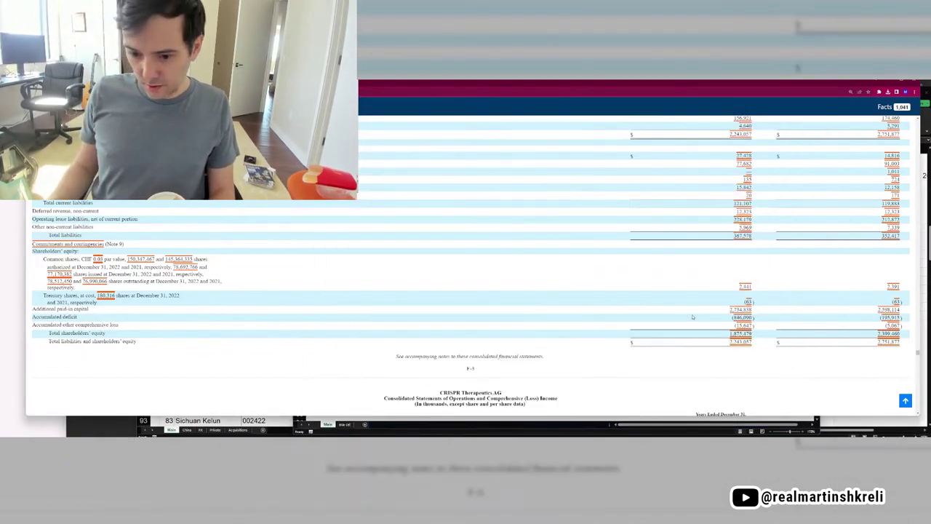
pyautogui.scroll(20, 693, 317)
pyautogui.scroll(-15, 693, 316)
pyautogui.hotkey('alt', 'Tab')
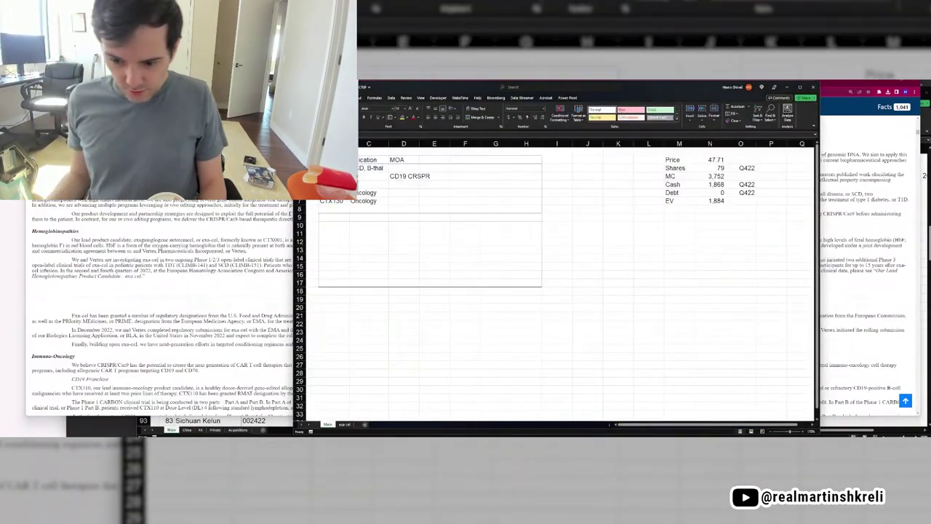
pyautogui.hotkey('alt', 'Tab')
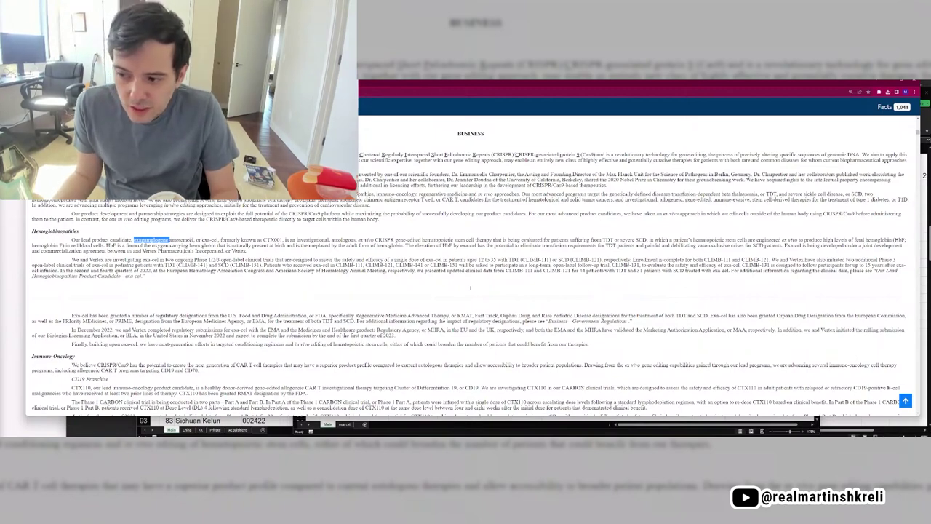
pyautogui.moveTo(170, 241); pyautogui.dragTo(194, 241)
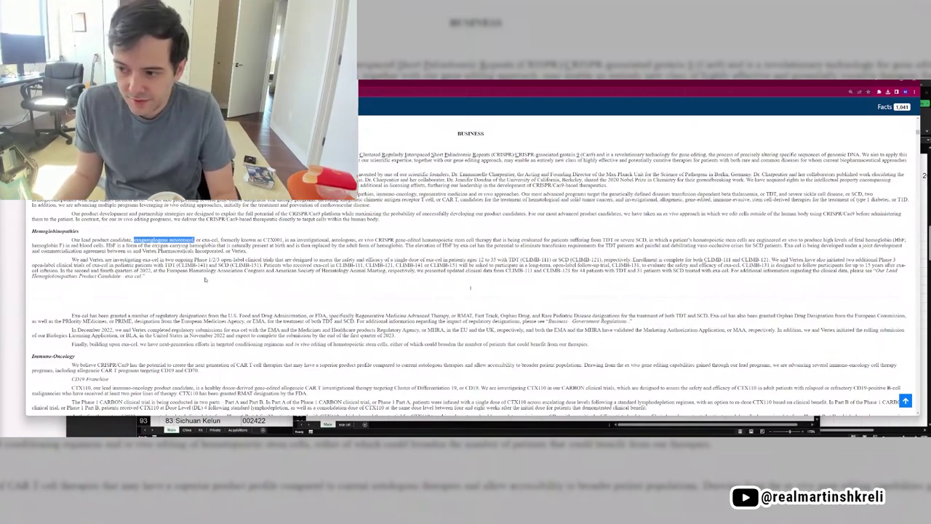
pyautogui.hotkey('alt', 'Tab')
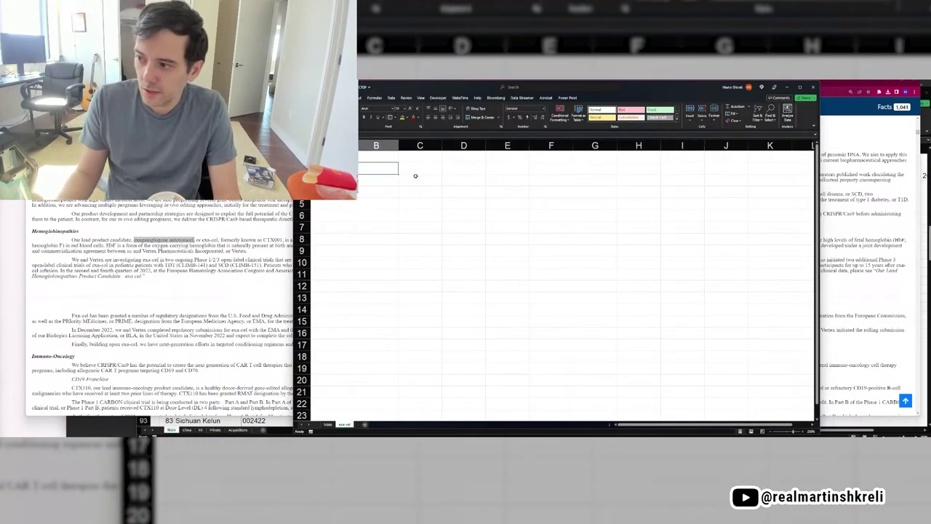
# On the exa-cel sheet, label B2 Brand and B3 Generic and enter exagamglogene autotemcel in C3
pyautogui.write('Brand')
pyautogui.press('Return')
pyautogui.write('Generic')
pyautogui.click(416, 176)
pyautogui.write('exagamglogene autotemcel,')
pyautogui.press('Return')
pyautogui.press('Left')
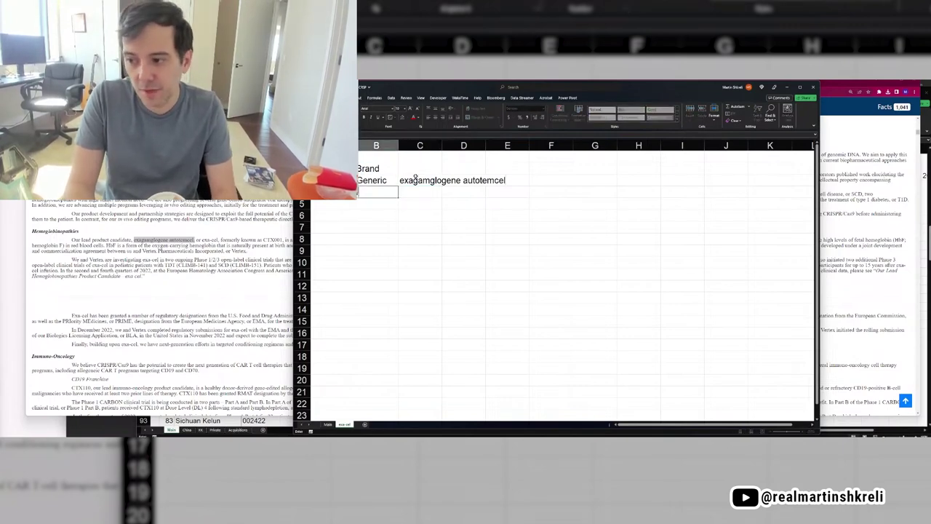
# Add Indication with Sickle Cell Anemia, Beta-Thalassemia and MOA with HbF below Generic, consulting the 10-K's Hemoglobinopathies section
pyautogui.write('Indicatio')
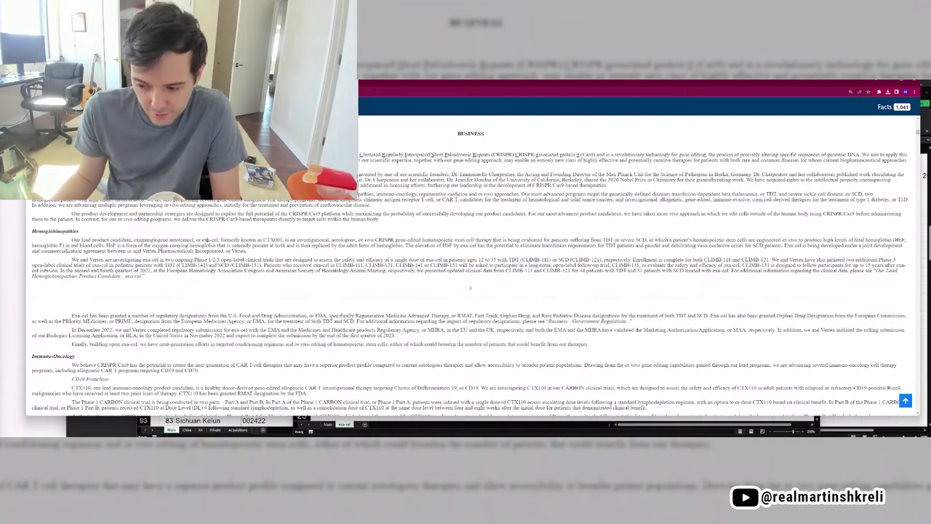
pyautogui.scroll(-3, 465, 291)
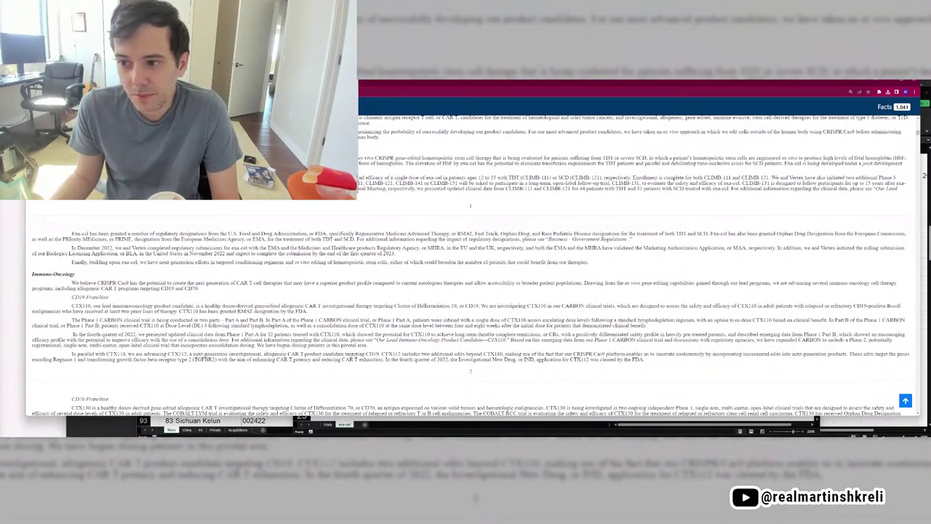
pyautogui.moveTo(208, 210); pyautogui.dragTo(208, 157)
pyautogui.click(208, 210)
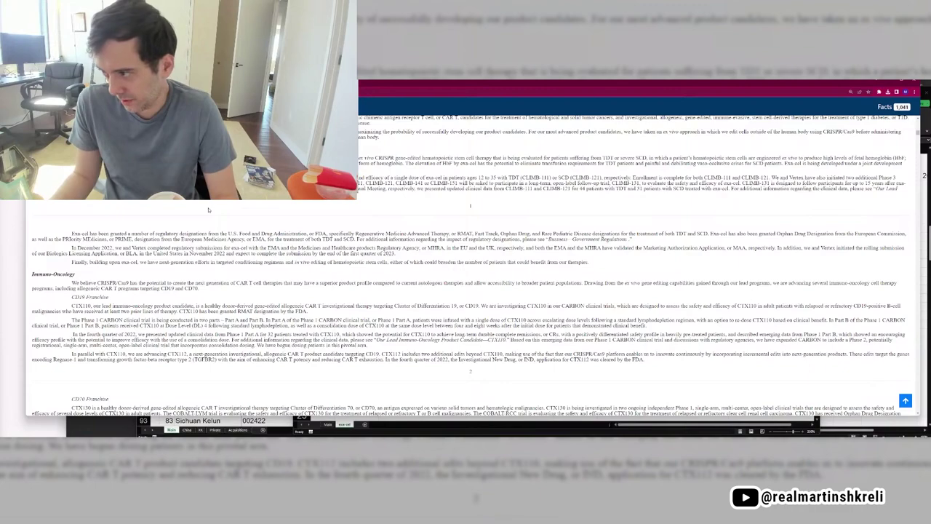
pyautogui.hotkey('alt', 'Tab')
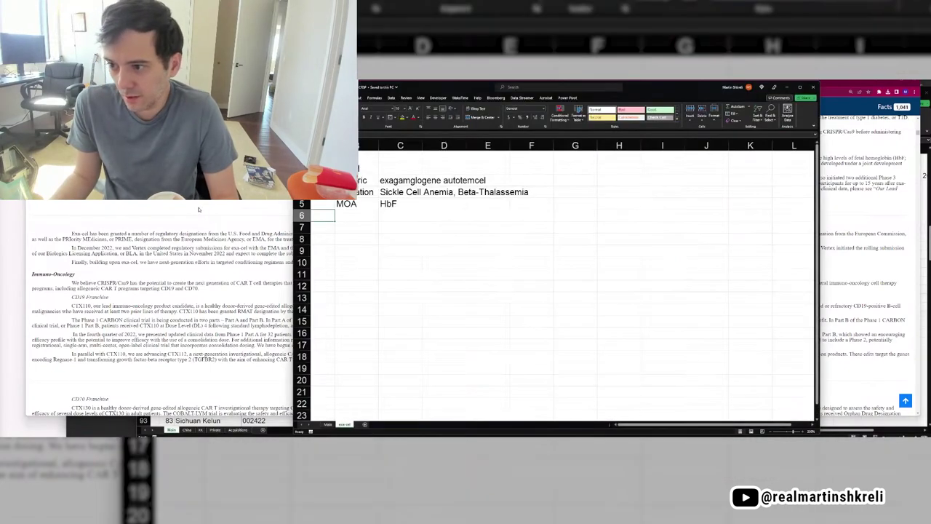
# Read the 10-K passages on exa-cel's regulatory designations, the CD70 franchise and the clinical data, comparing them with the Main pipeline table
pyautogui.hotkey('alt', 'Tab')
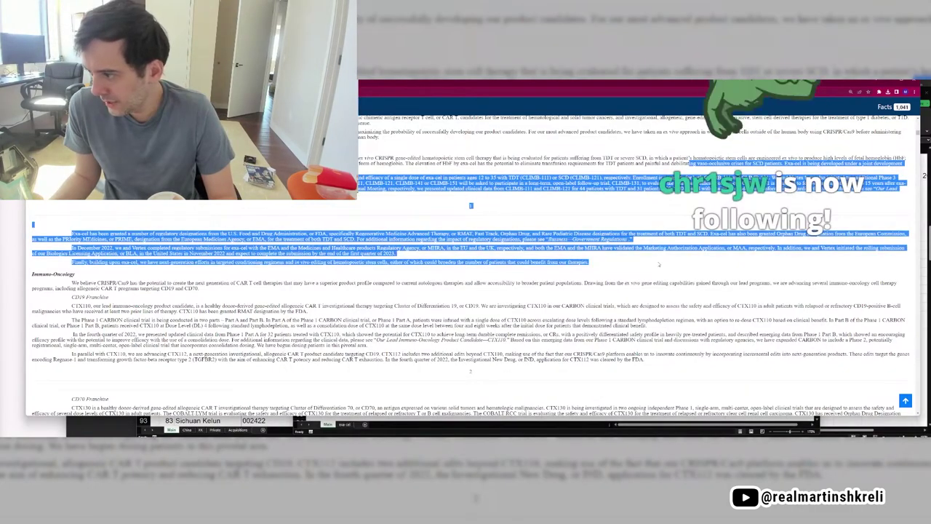
pyautogui.moveTo(342, 137); pyautogui.dragTo(588, 262)
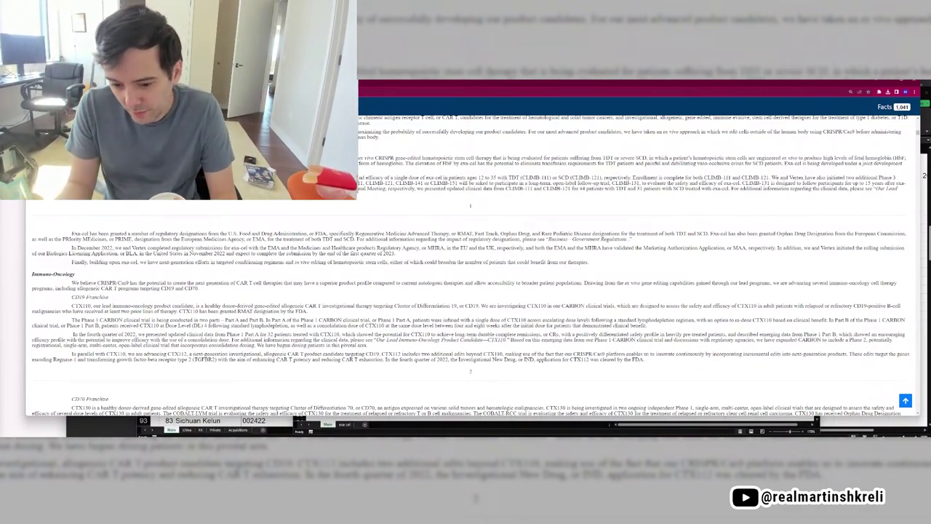
pyautogui.scroll(-4, 465, 305)
pyautogui.hotkey('alt', 'Tab')
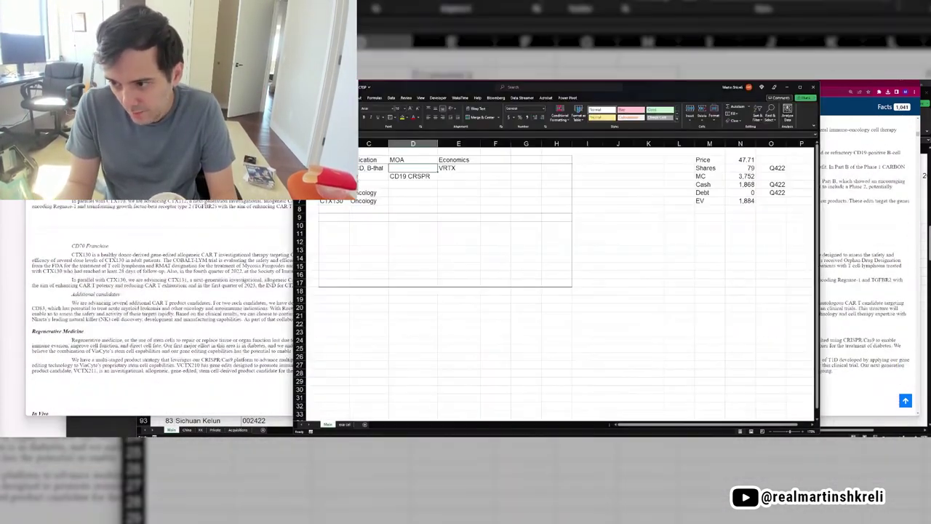
pyautogui.press('Left')
pyautogui.press('Down')
pyautogui.press('Down')
pyautogui.press('Down')
pyautogui.press('Down')
pyautogui.press('Right')
pyautogui.hotkey('alt', 'Tab')
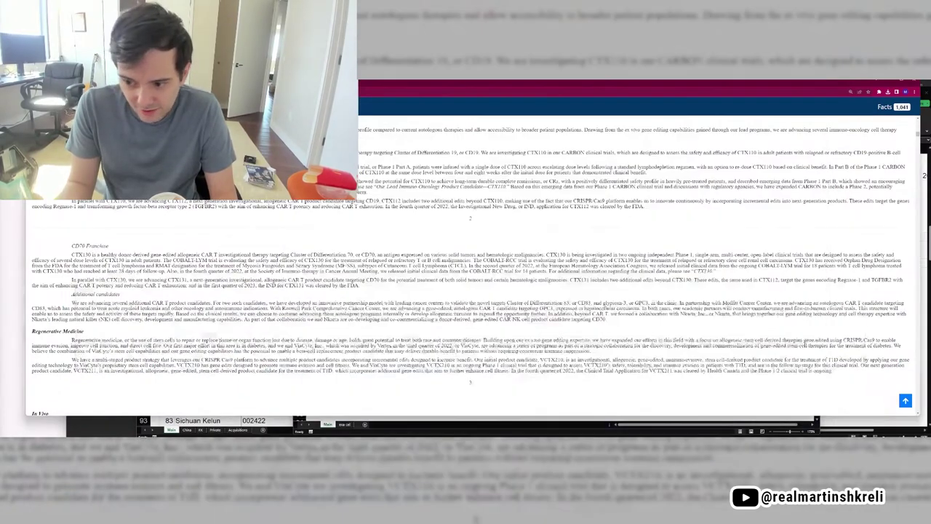
pyautogui.scroll(-10, 465, 305)
pyautogui.scroll(-10, 465, 306)
pyautogui.scroll(-4, 465, 305)
# Look up CRSP's press releases, read the exa-cel filing status under Hemoglobinopathies and return to the Main sheet
pyautogui.hotkey('ctrl', 'l')
pyautogui.write('crsp')
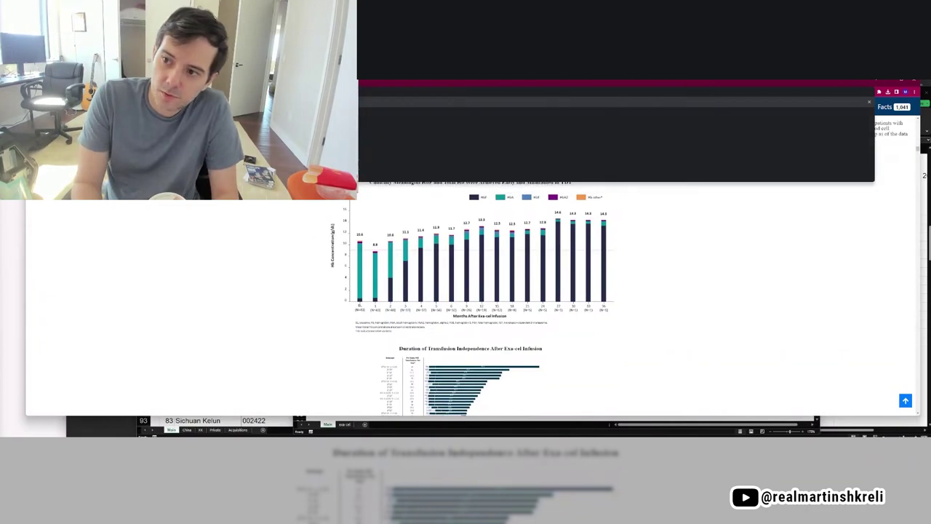
pyautogui.press('Return')
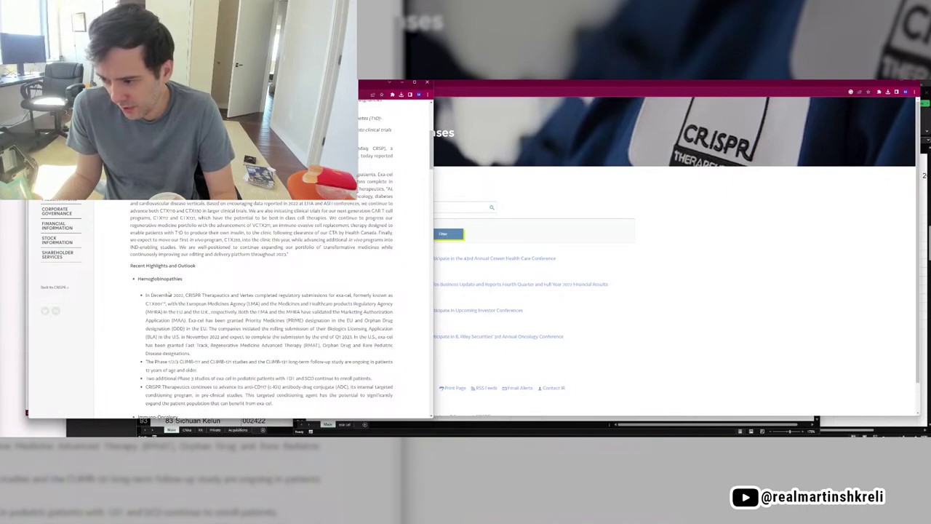
pyautogui.moveTo(168, 295); pyautogui.dragTo(358, 339)
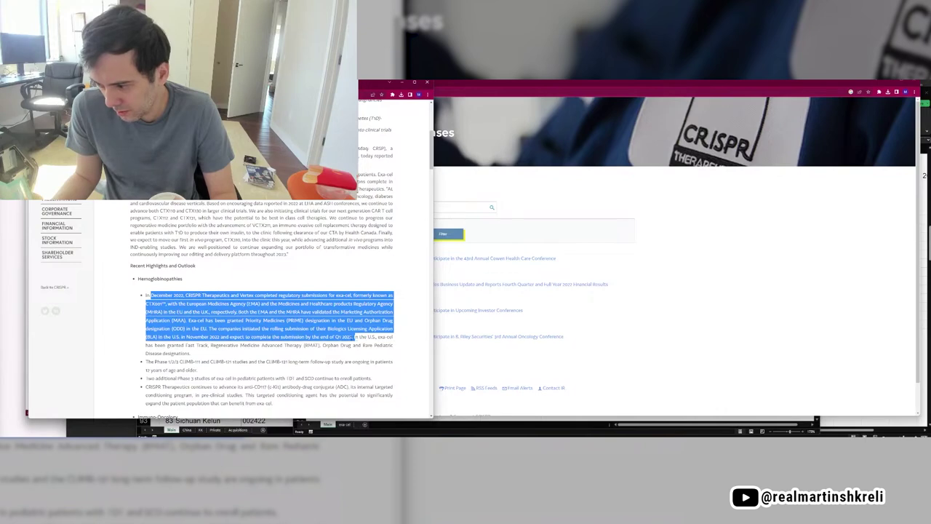
pyautogui.click(355, 340)
pyautogui.hotkey('alt', 'Tab')
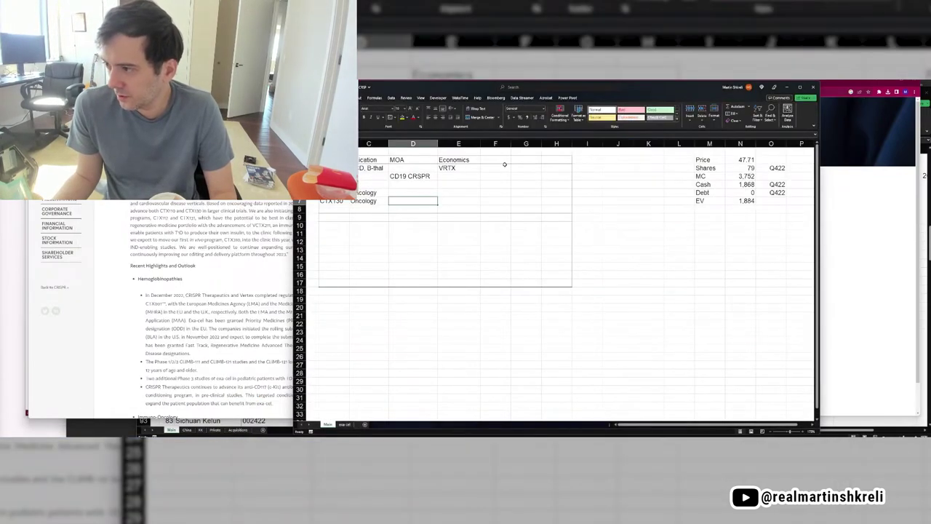
# Add the headers Phase, Admin and IP in F2:H2 of the pipeline table and enter Filed as exa-cel's phase
pyautogui.click(504, 162)
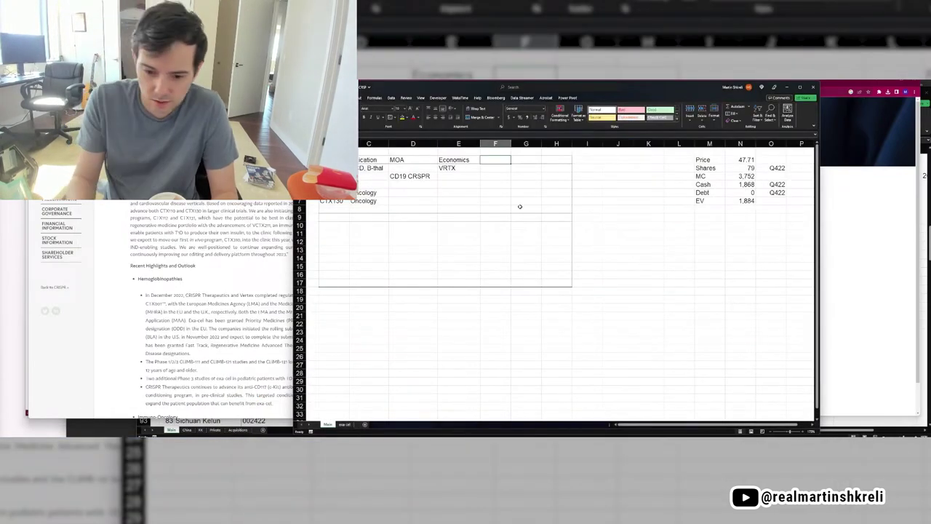
pyautogui.write('Phase')
pyautogui.press('Return')
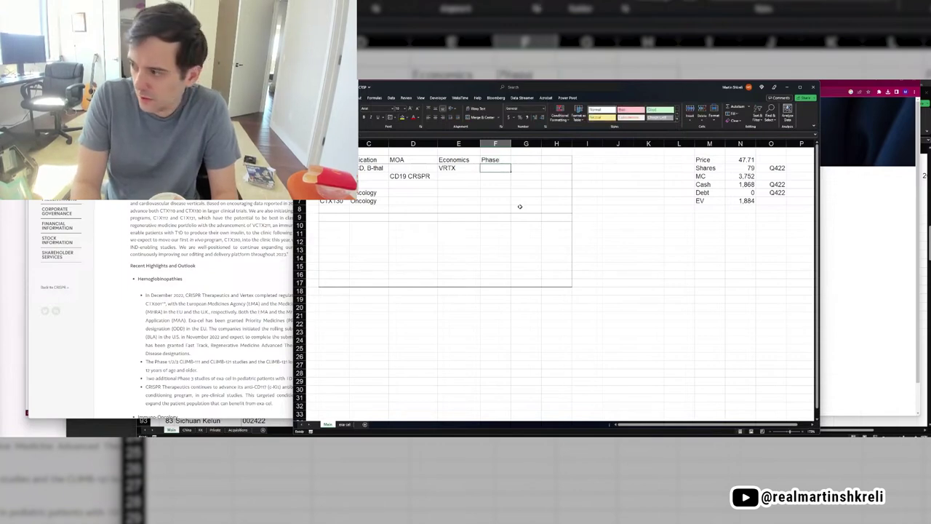
pyautogui.write('Filed')
pyautogui.press('Tab')
pyautogui.press('Up')
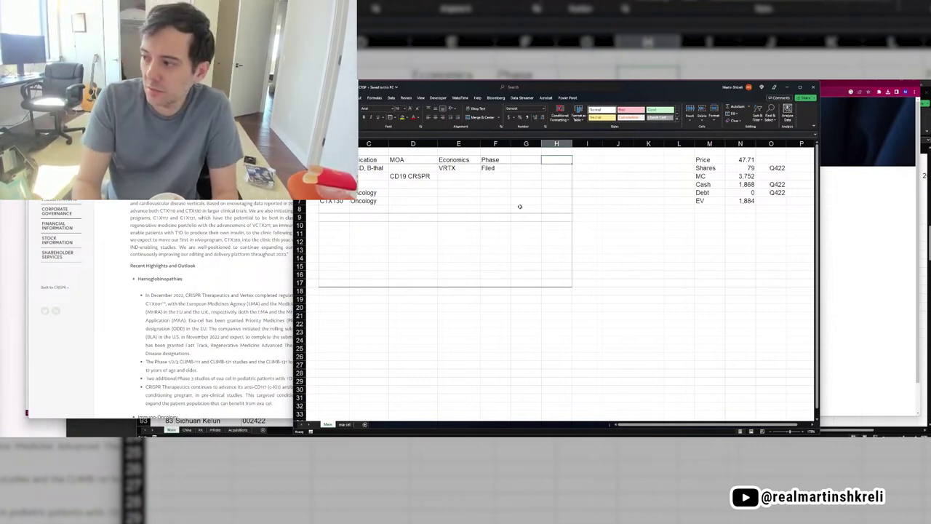
pyautogui.write('IP')
pyautogui.write('Admin')
pyautogui.press('Return')
# Check the Hemoglobinopathies highlights in the press release, switch to the exa-cel sheet and place the workbook beside the release
pyautogui.click(230, 287)
pyautogui.scroll(-1, 350, 252)
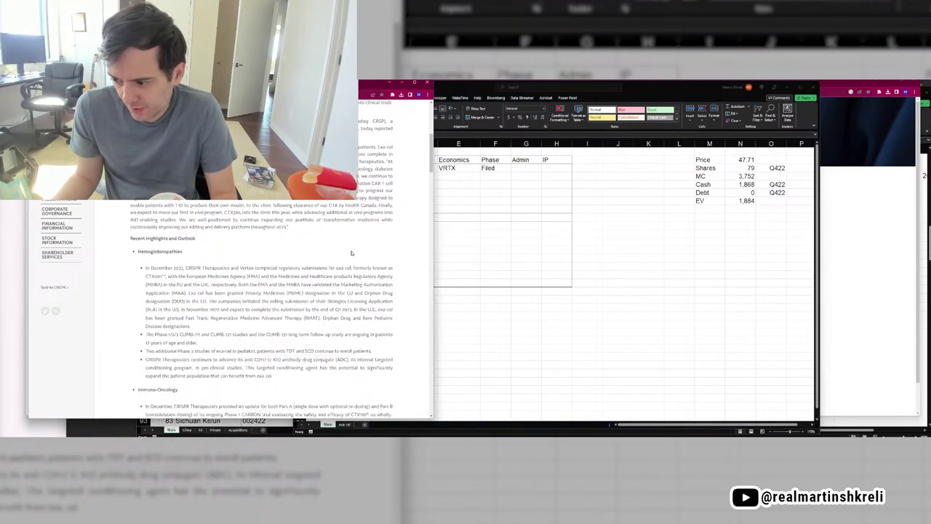
pyautogui.click(683, 262)
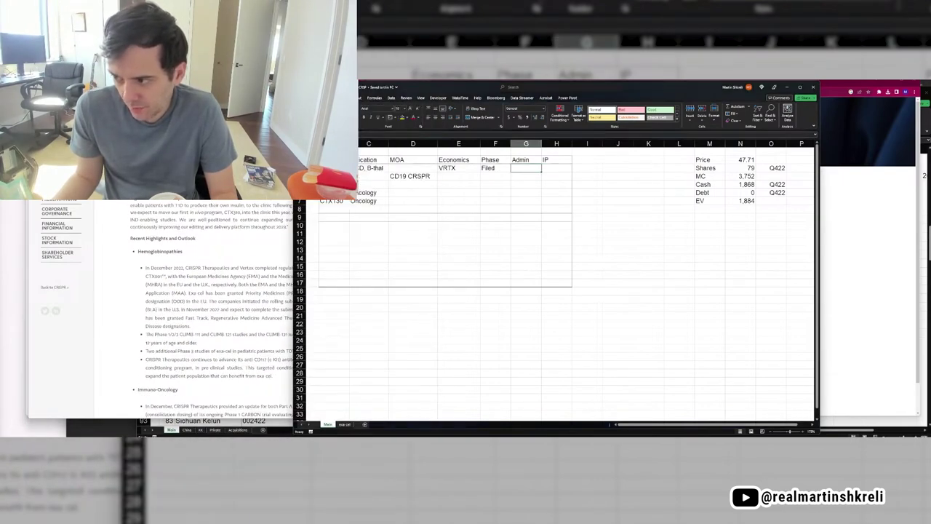
pyautogui.hotkey('ctrl', 'pagedown')
pyautogui.moveTo(428, 93); pyautogui.dragTo(581, 92)
# Enter the label Clinical Trials in B6 and widen column B to fit it
pyautogui.click(509, 215)
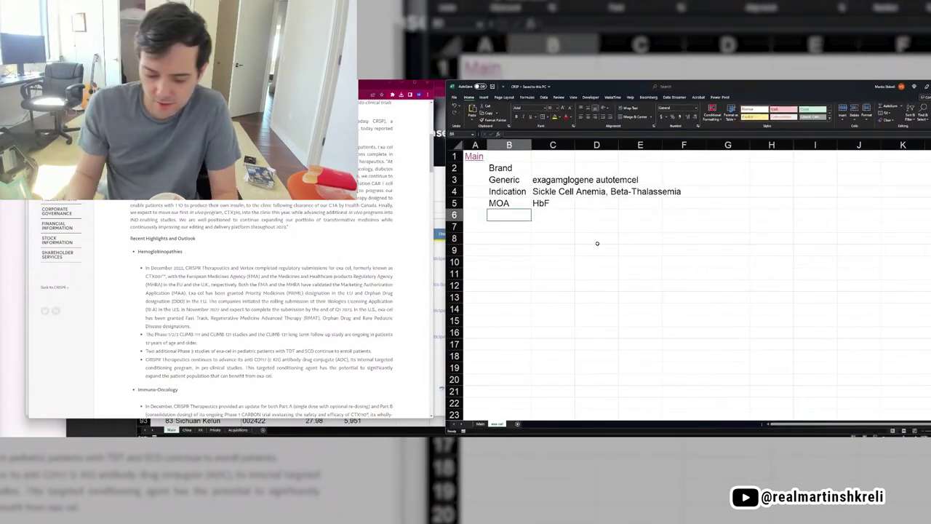
pyautogui.write('Clinical Trials')
pyautogui.press('Return')
pyautogui.press('Right')
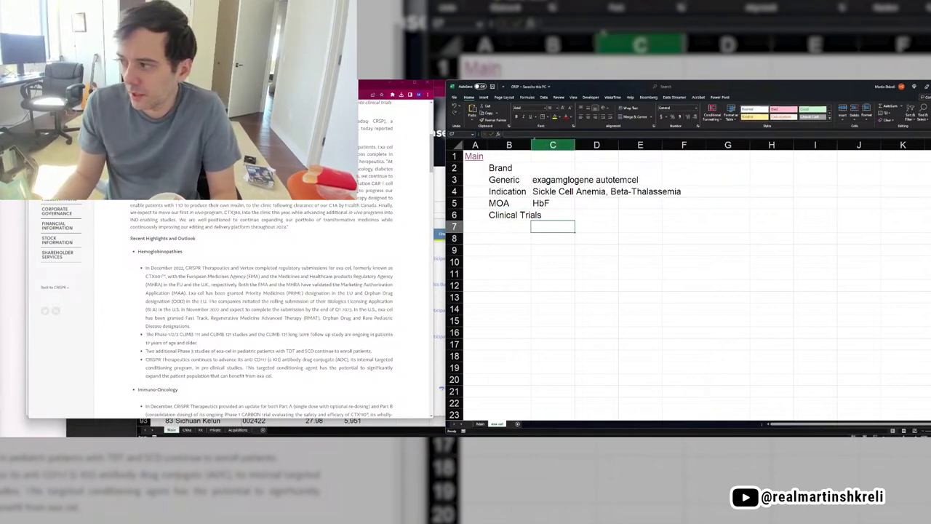
pyautogui.doubleClick(531, 144)
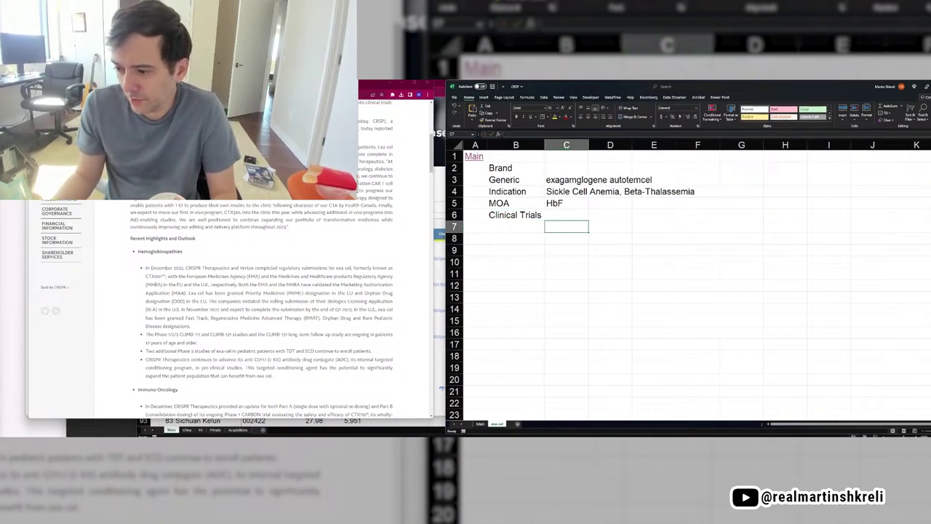
# List the trials CLIMB-111 in C7, CLIMB-121 in C9 and CLIMB-131 in C12, based on the press release
pyautogui.scroll(-2, 261, 306)
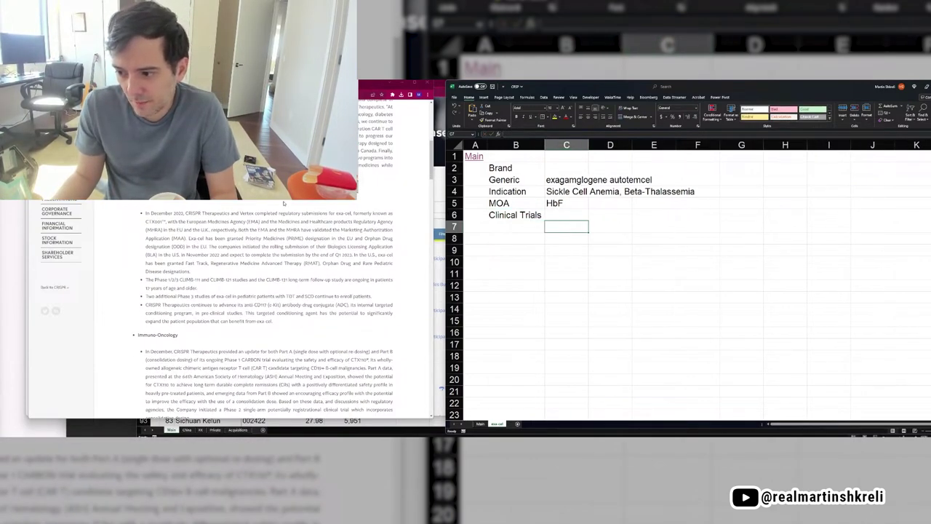
pyautogui.write('CLIMB-11')
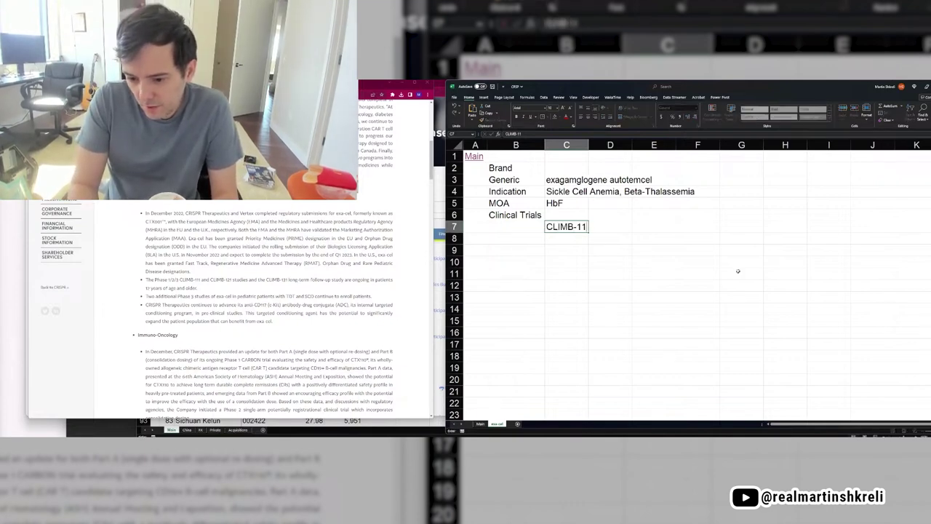
pyautogui.write('1')
pyautogui.press('Return')
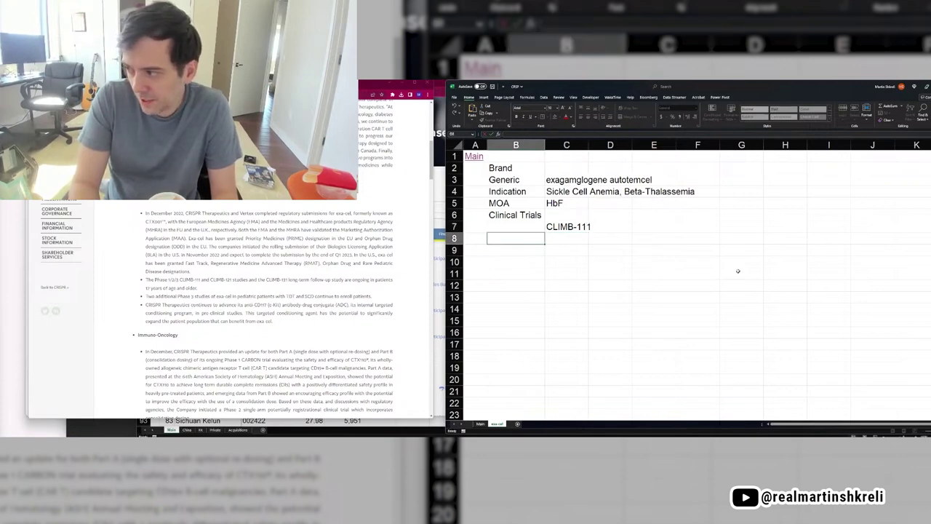
pyautogui.press('Return')
pyautogui.write('CLIMB')
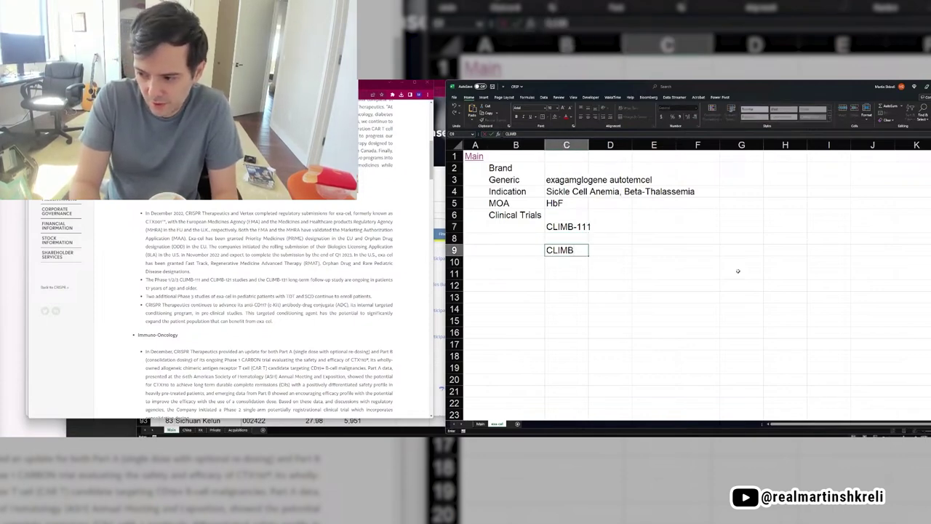
pyautogui.write('-121')
pyautogui.press('Return')
pyautogui.press('Return')
pyautogui.press('Return')
pyautogui.write('CLI')
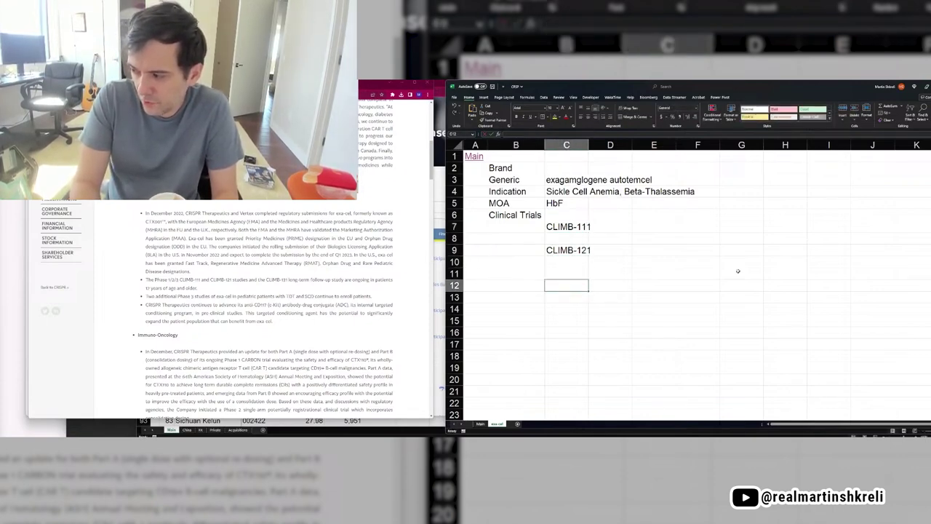
pyautogui.write('MB-131')
pyautogui.press('Return')
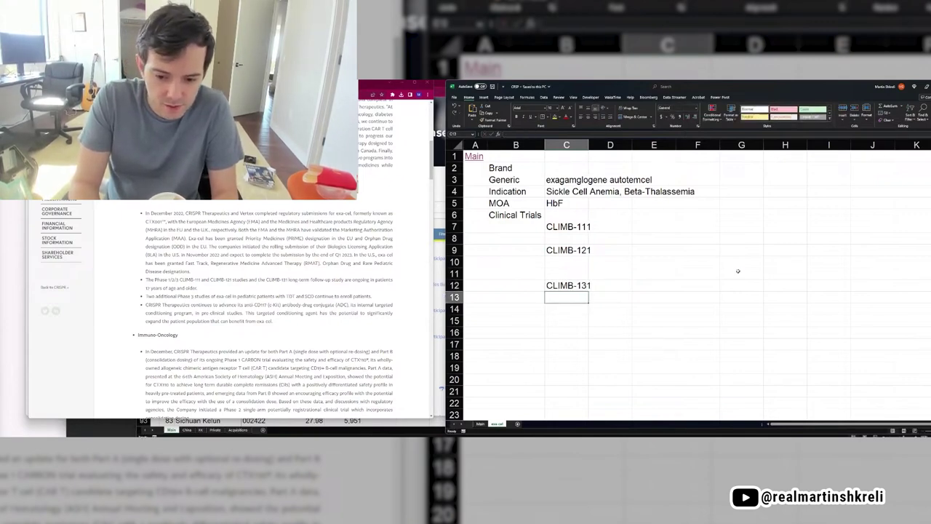
# Make the three trial names CLIMB-131, CLIMB-121 and CLIMB-111 bold and underlined
pyautogui.press('Return')
pyautogui.press('Return')
pyautogui.press('Up')
pyautogui.press('Up')
pyautogui.press('Up')
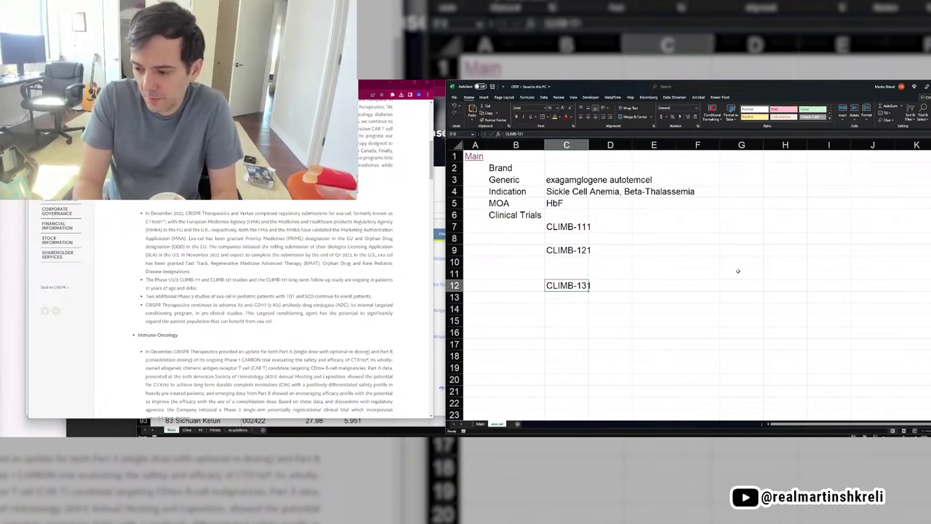
pyautogui.hotkey('ctrl', 'b')
pyautogui.hotkey('ctrl', 'u')
pyautogui.press('Up')
pyautogui.press('Up')
pyautogui.press('Up')
pyautogui.hotkey('ctrl', 'b')
pyautogui.hotkey('ctrl', 'u')
pyautogui.press('Up')
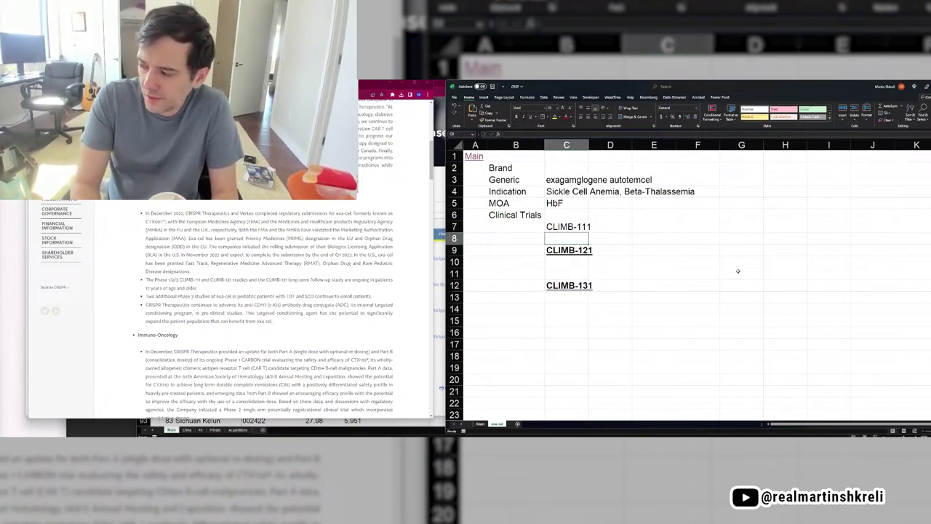
pyautogui.press('Up')
pyautogui.hotkey('ctrl', 'b')
pyautogui.hotkey('ctrl', 'u')
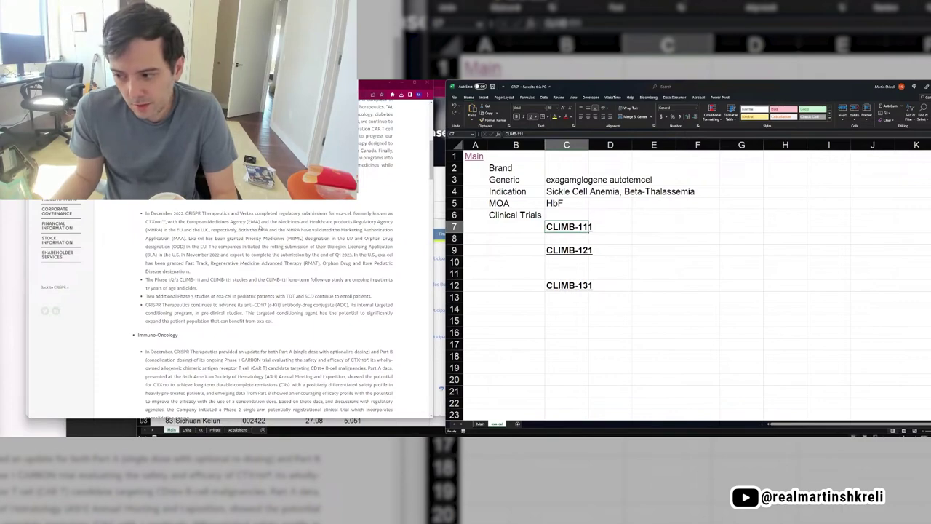
# Find the CLIMB trial descriptions in the press release and extend the CLIMB-131 entry in C12 with "open-label for 111, 121, 141, 151"
pyautogui.scroll(-10, 254, 228)
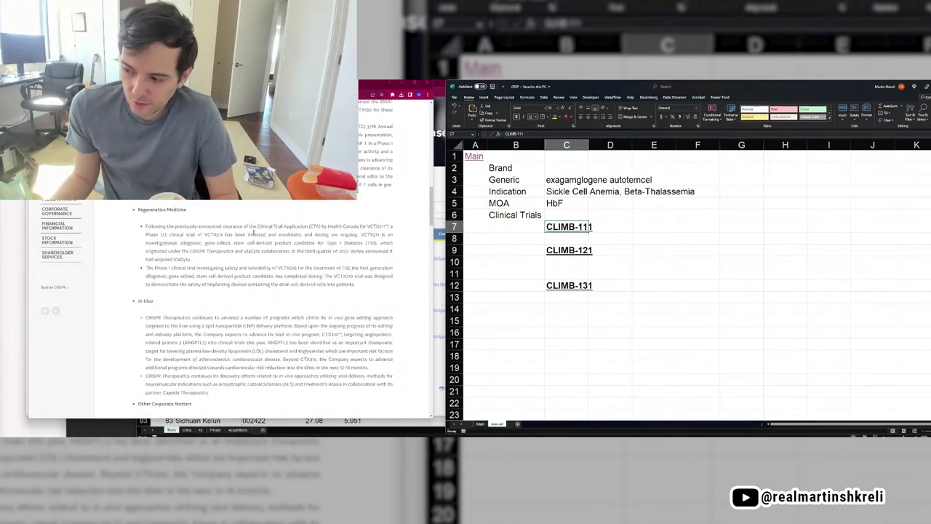
pyautogui.scroll(-3, 234, 248)
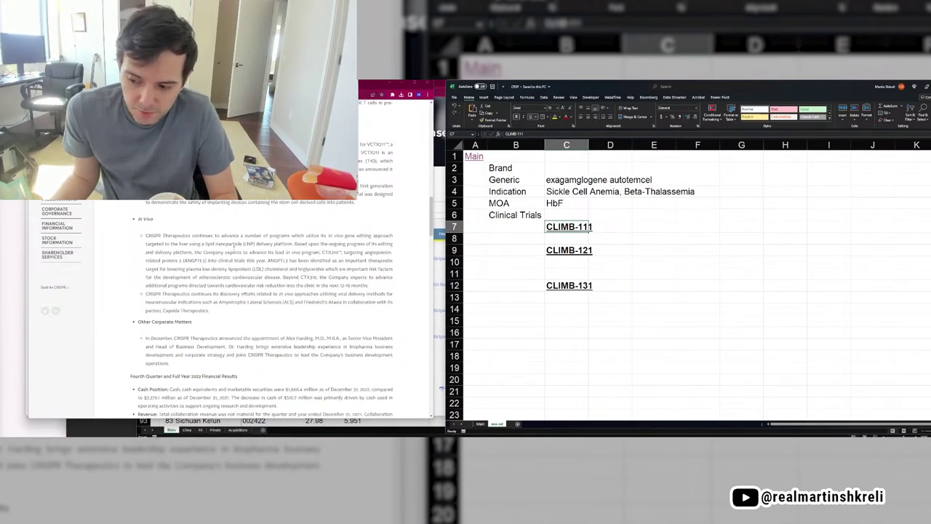
pyautogui.scroll(-6, 233, 245)
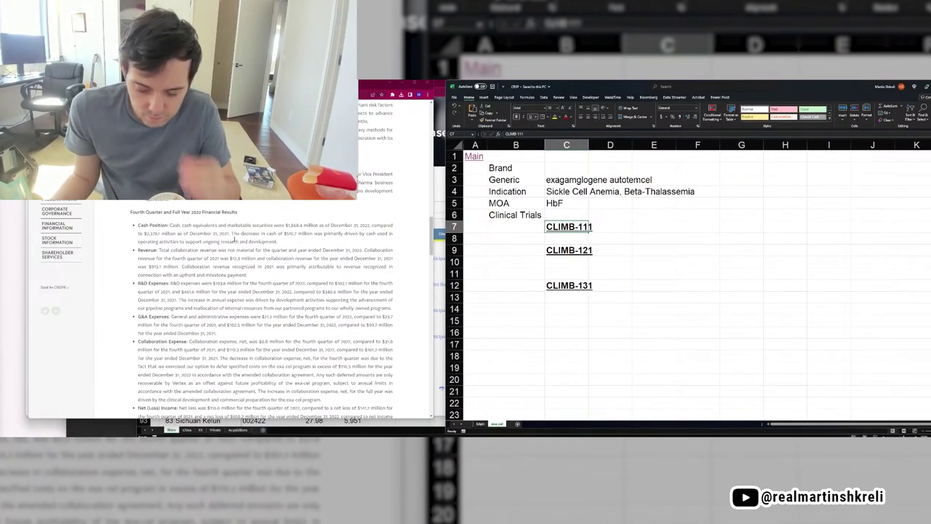
pyautogui.scroll(-8, 234, 240)
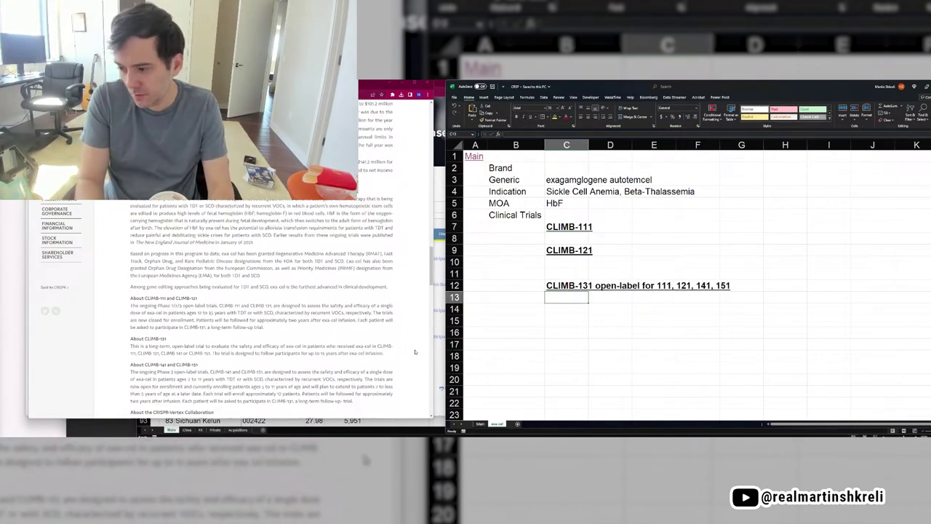
# Enter Phase III "CLIMB-141" in C14 and make it bold and underlined
pyautogui.press('Return')
pyautogui.write('CLIMB-141')
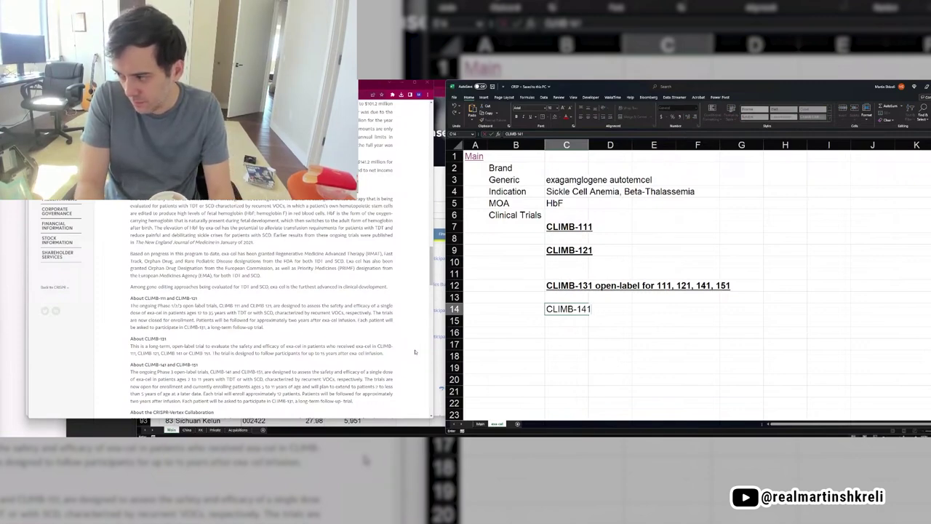
pyautogui.press('Home')
pyautogui.write('Phase ')
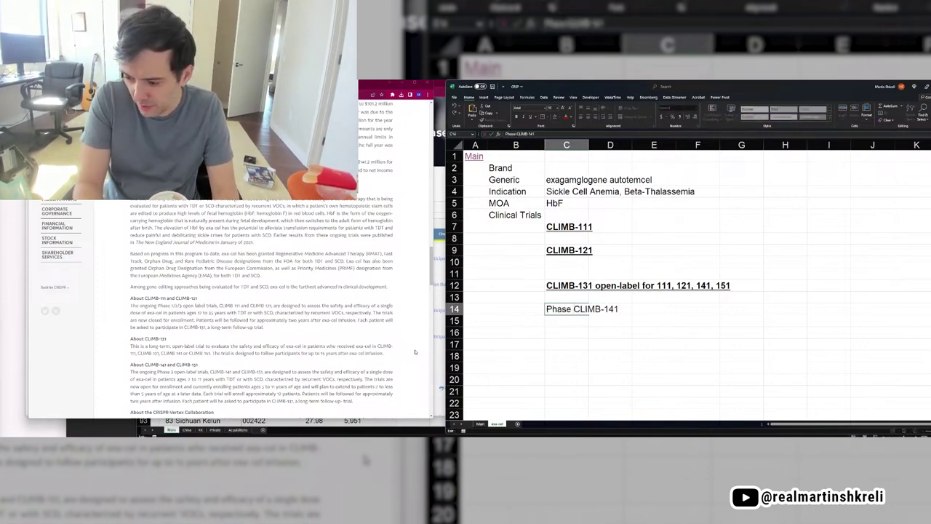
pyautogui.write('III "')
pyautogui.hotkey('ctrl', 'Return')
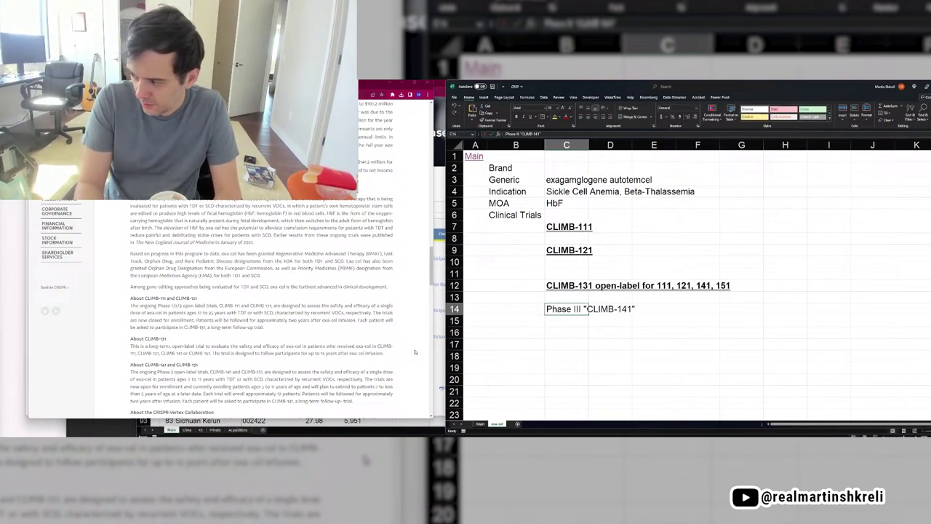
pyautogui.hotkey('ctrl', 'b')
pyautogui.hotkey('ctrl', 'u')
# Enter Phase III "CLIMB-151" in C16 and make it bold and underlined
pyautogui.press('Down')
pyautogui.press('Down')
pyautogui.write('Phase III "CLIMB-151"')
pyautogui.press('Return')
pyautogui.press('Up')
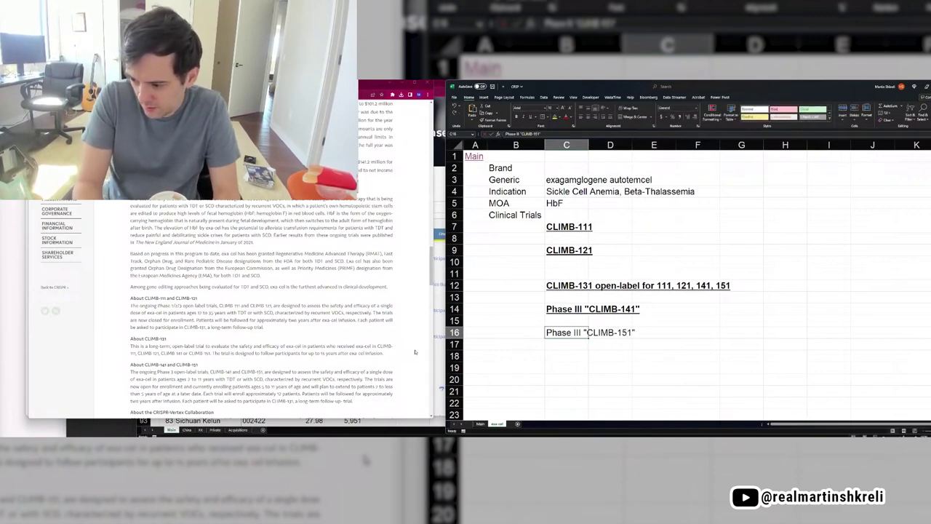
pyautogui.hotkey('ctrl', 'b')
pyautogui.hotkey('ctrl', 'u')
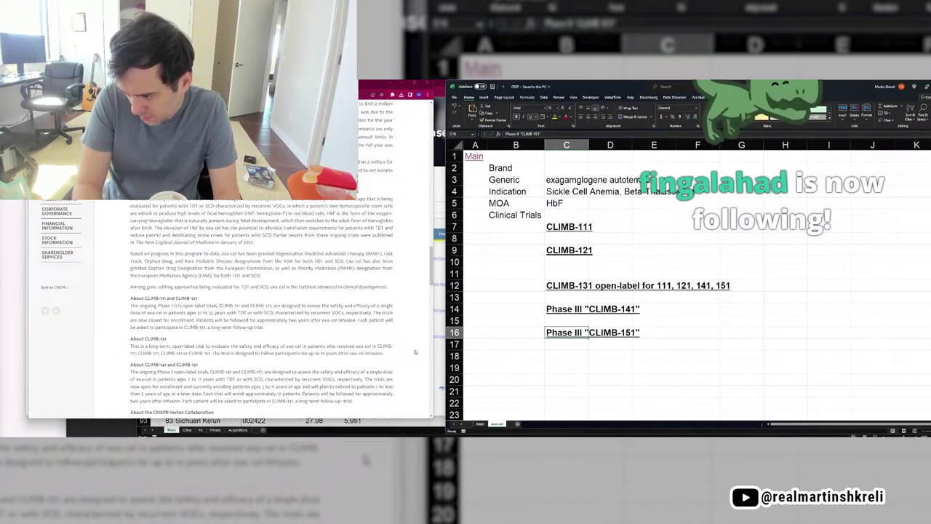
# Append the indication SCD to the CLIMB-151 entry in C16 and TDT to the CLIMB-141 entry in C14
pyautogui.press('F2')
pyautogui.write('SCD')
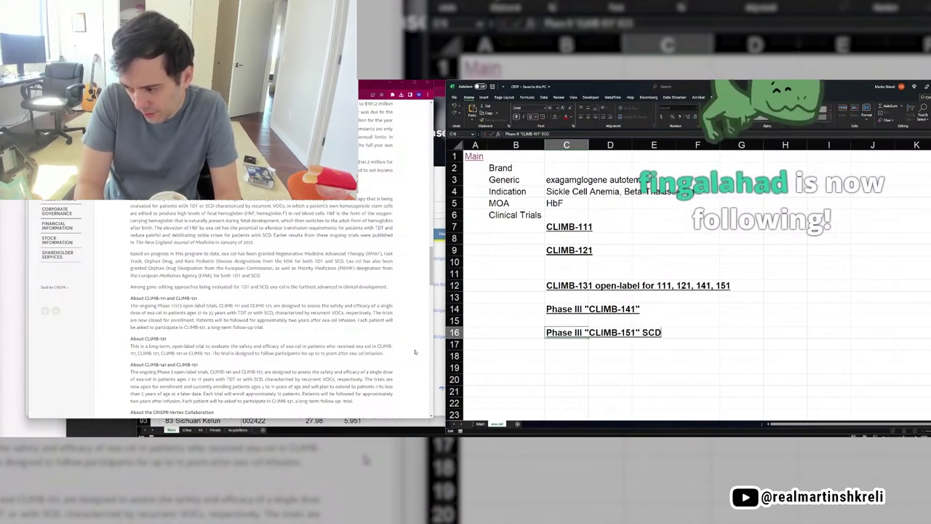
pyautogui.press('Return')
pyautogui.press('Up')
pyautogui.press('Up')
pyautogui.press('Up')
pyautogui.press('F2')
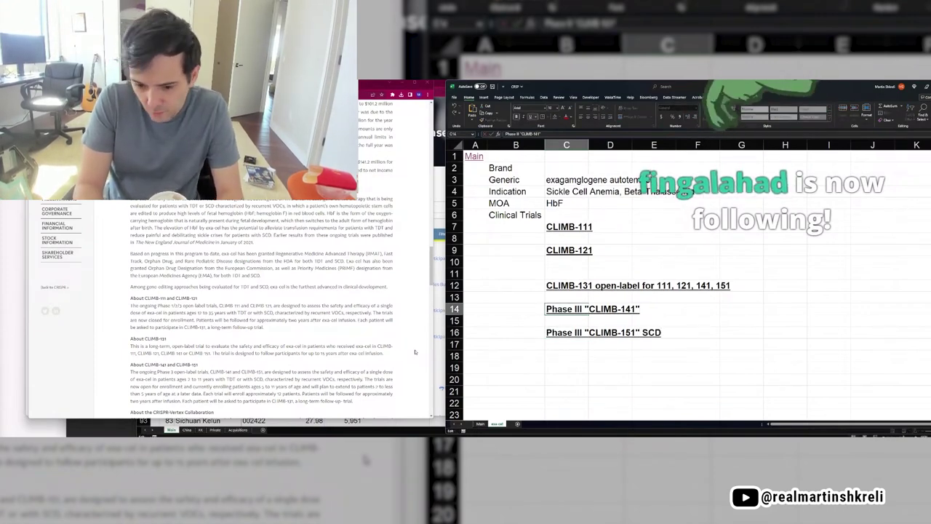
pyautogui.write('TDT')
pyautogui.press('Return')
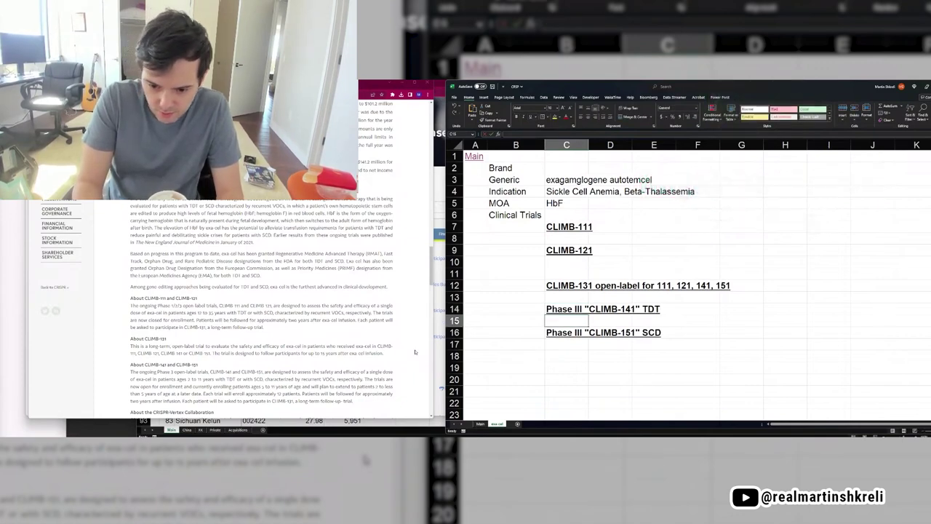
pyautogui.scroll(-1, 415, 352)
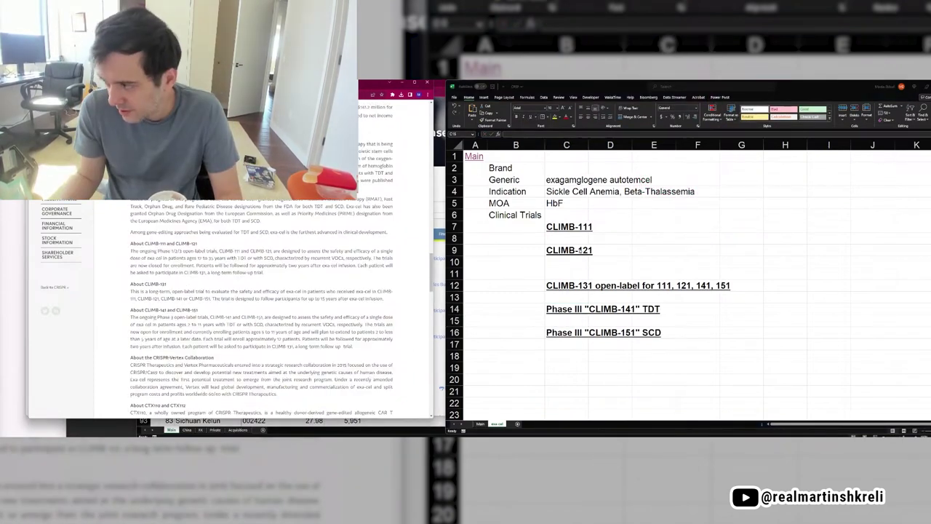
pyautogui.click(561, 203)
pyautogui.moveTo(566, 209); pyautogui.dragTo(567, 216)
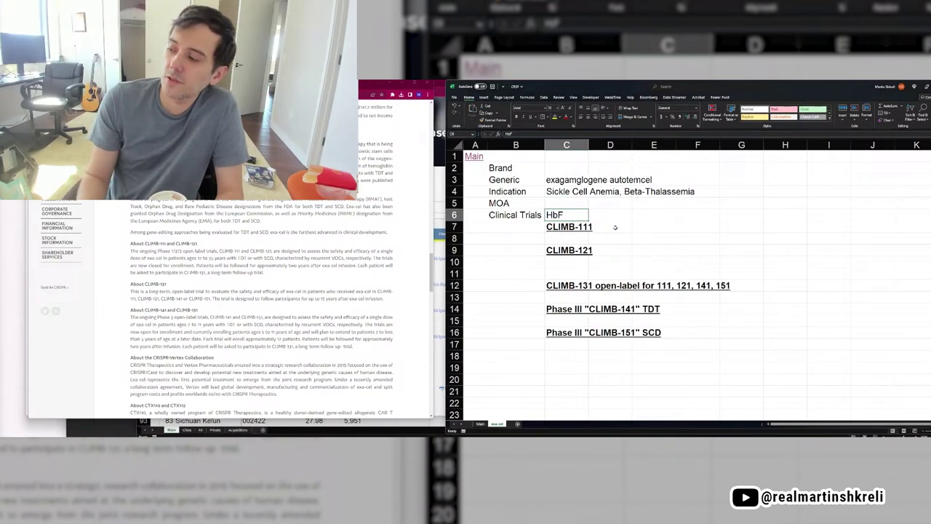
pyautogui.hotkey('ctrl', 'z')
# Insert a row above Clinical Trials and fill it with the label Economics in B6 and 60/40 VRTX in C6
pyautogui.press('Down')
pyautogui.hotkey('shift', 'space')
pyautogui.hotkey('ctrl', 'shift', '+')
pyautogui.press('Up')
pyautogui.press('Down')
pyautogui.press('Left')
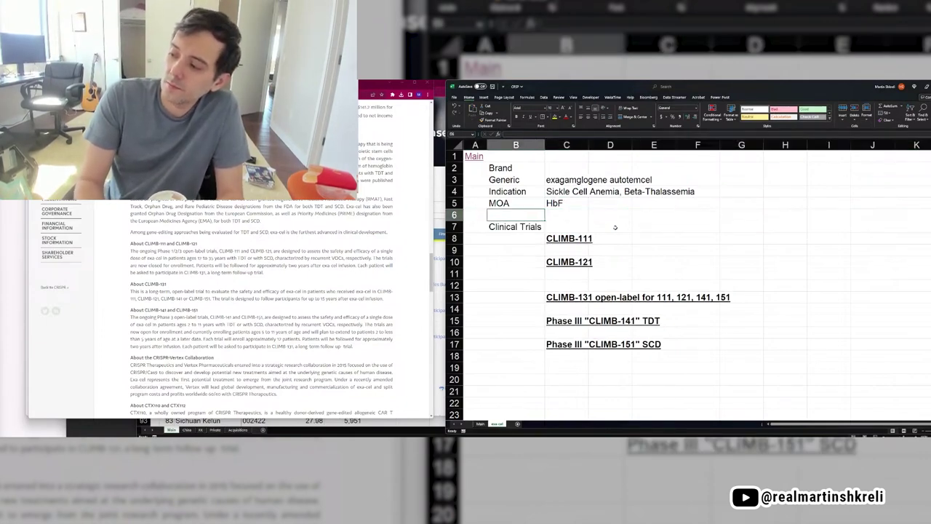
pyautogui.write('Economics')
pyautogui.press('Tab')
pyautogui.write('60/40 VRTX')
pyautogui.press('Return')
# Read the exa-cel description in the press release and enter fka CTX001 beside Brand on the exa-cel sheet
pyautogui.hotkey('ctrl', 'pageup')
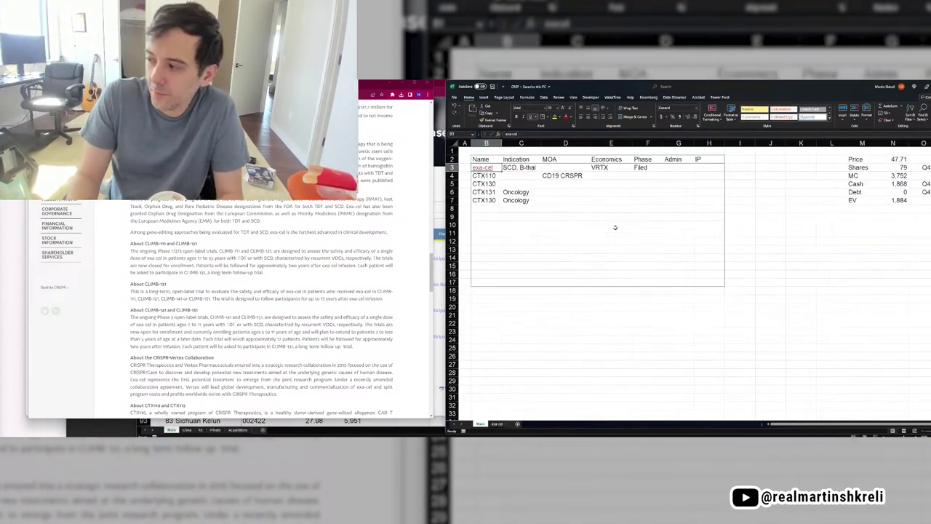
pyautogui.hotkey('ctrl', 'Home')
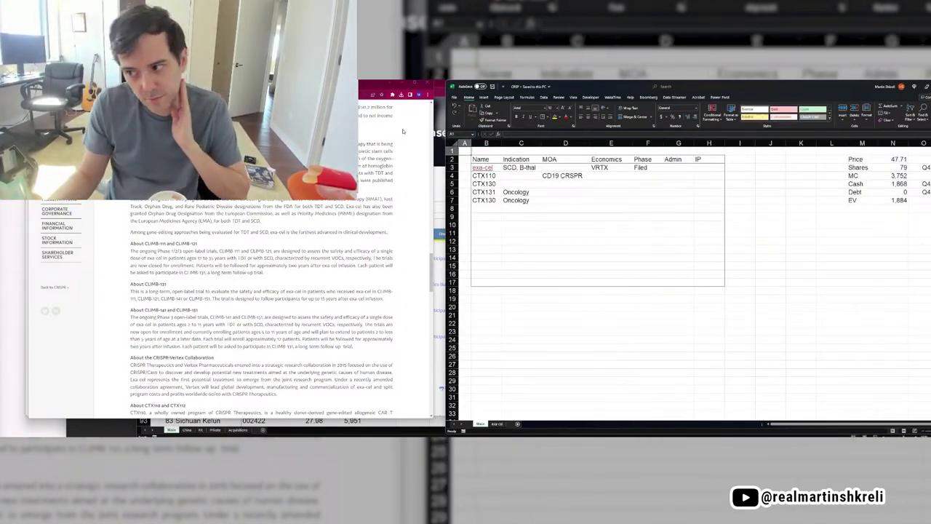
pyautogui.scroll(3, 262, 312)
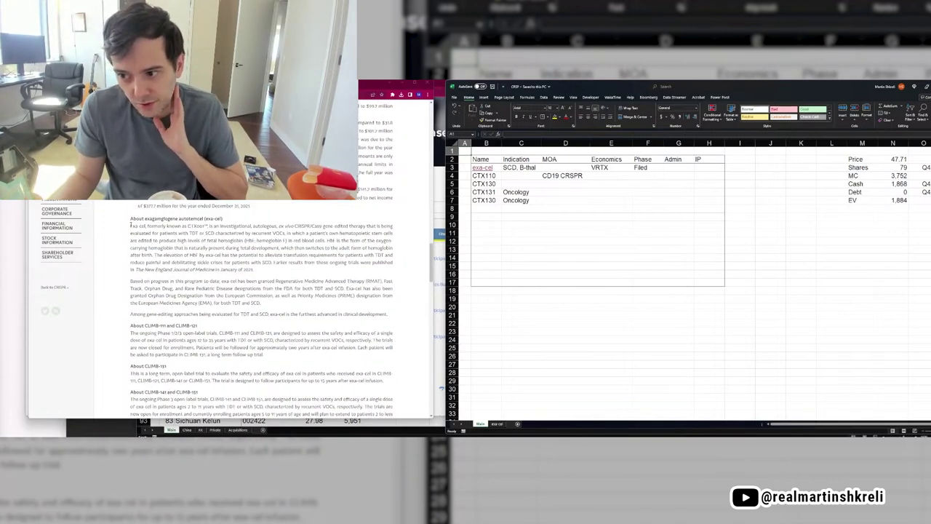
pyautogui.moveTo(131, 226); pyautogui.dragTo(306, 269)
pyautogui.click(306, 269)
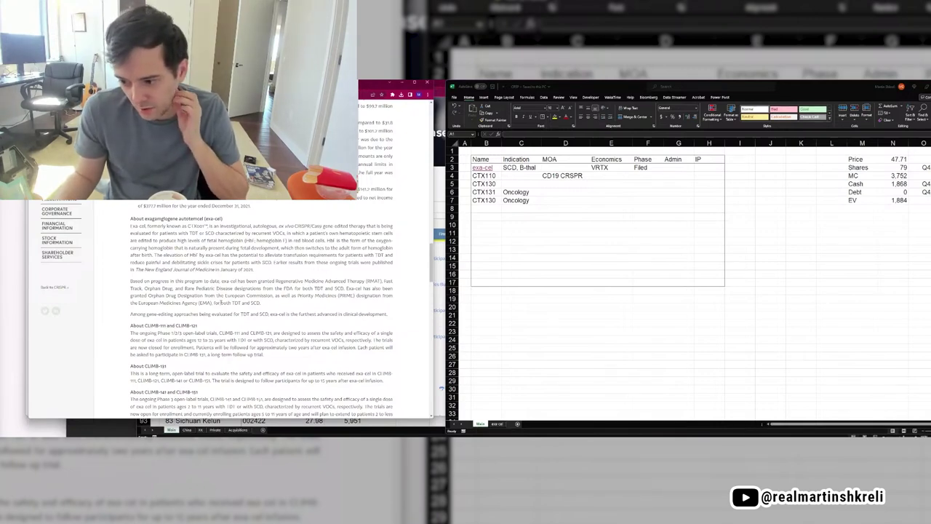
pyautogui.scroll(-5, 223, 303)
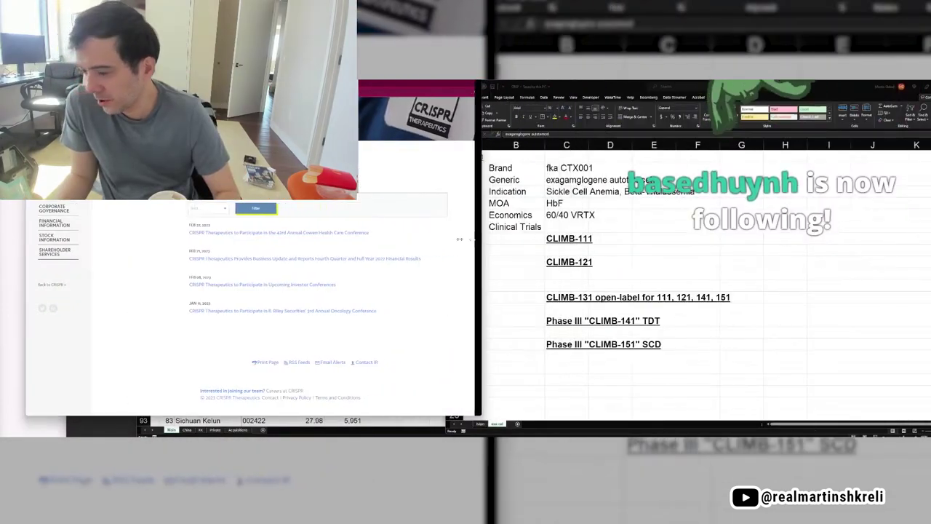
# Filter the company's press release list to the year 2022
pyautogui.click(176, 208)
pyautogui.click(167, 230)
pyautogui.click(212, 208)
pyautogui.scroll(-2, 220, 221)
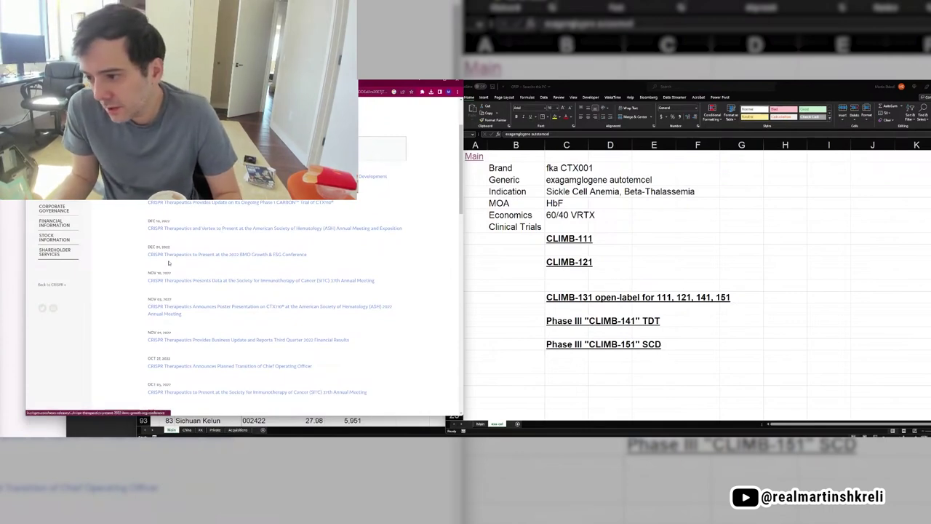
# Open the June 2022 release on new exa-cel data at the EHA Congress in a new tab and read its CLIMB results
pyautogui.scroll(-3, 210, 248)
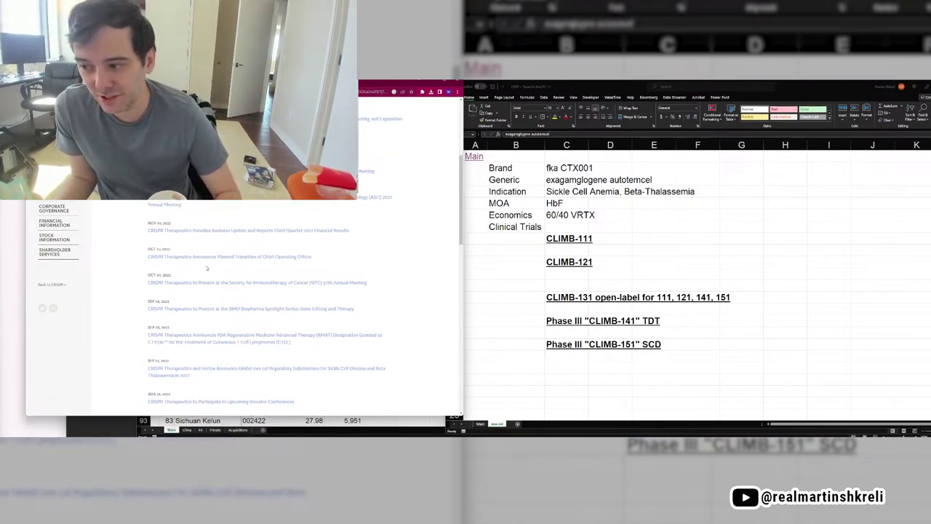
pyautogui.scroll(-2, 210, 265)
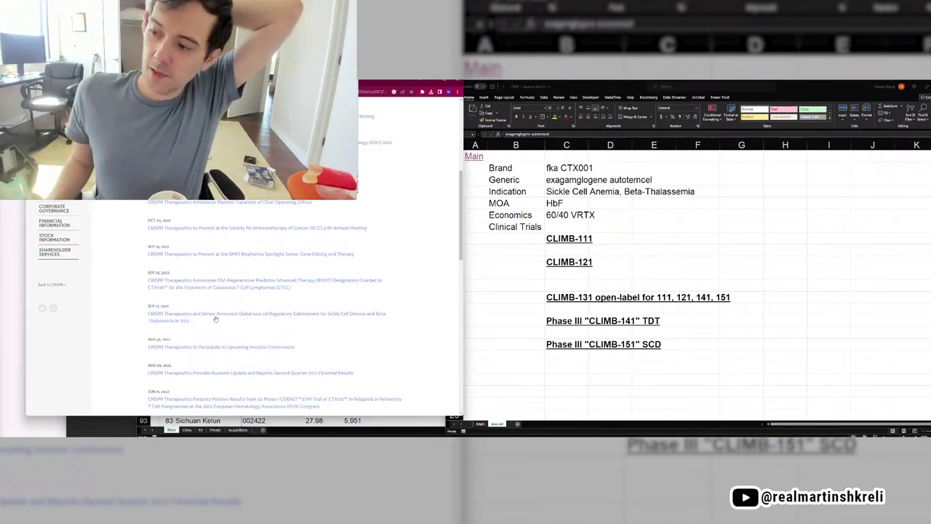
pyautogui.scroll(-3, 214, 228)
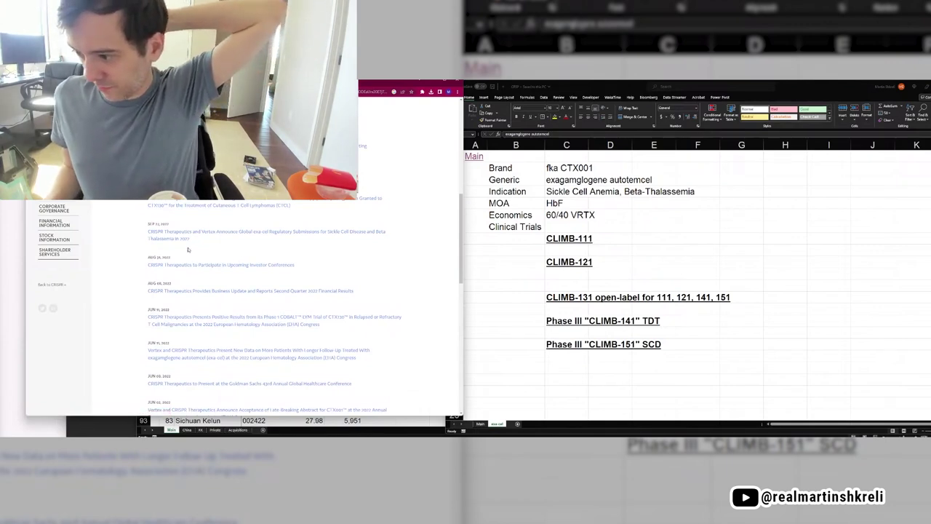
pyautogui.scroll(-2, 192, 247)
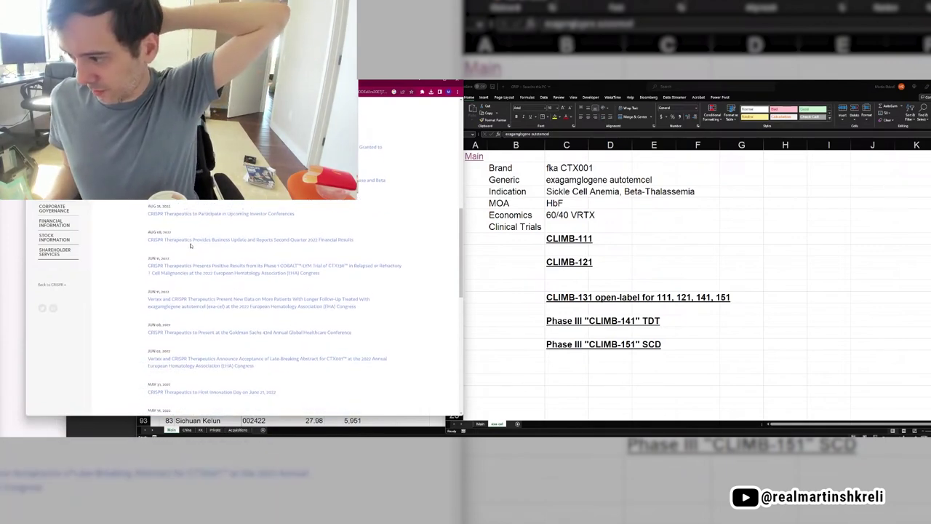
pyautogui.rightClick(212, 304)
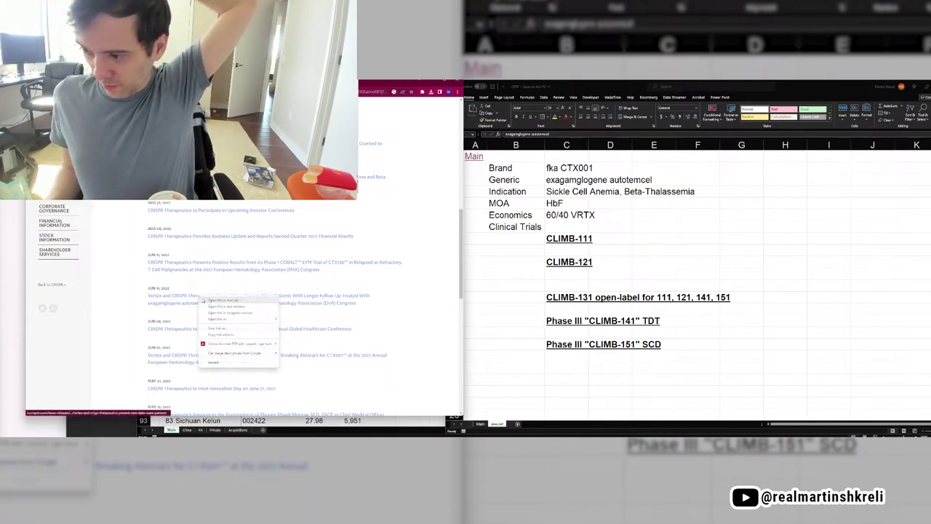
pyautogui.click(217, 304)
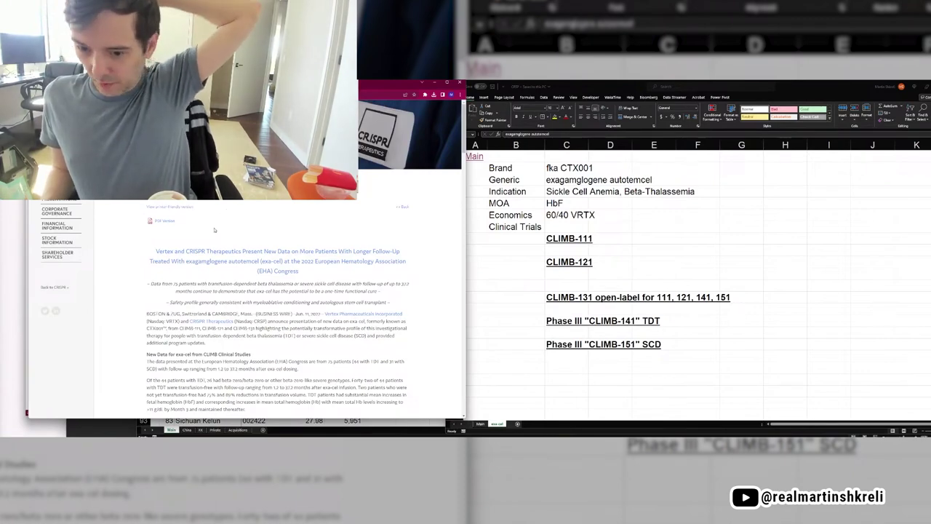
pyautogui.scroll(-3, 214, 230)
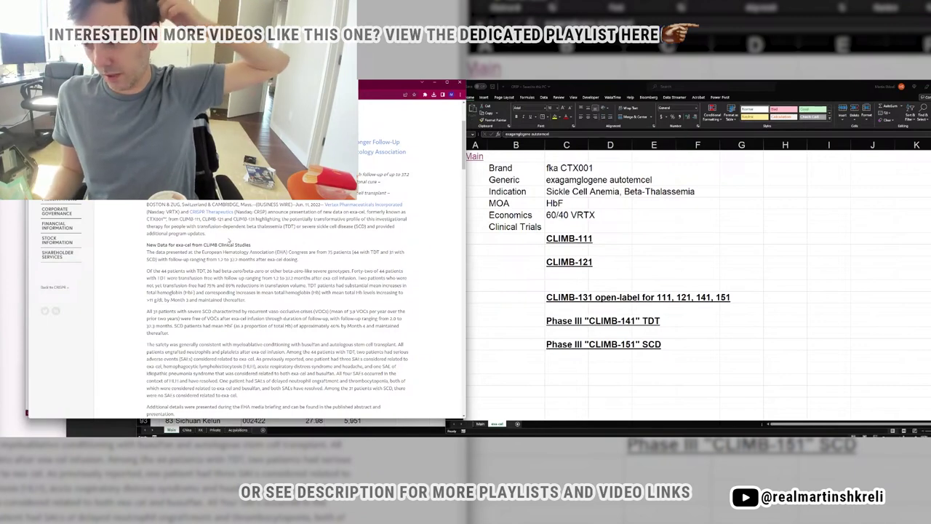
# Enter the result "42/44 with TDT were transfusion-free, 2 had 75% and 89% reduction in transfusions" in C11 under CLIMB-121
pyautogui.click(654, 288)
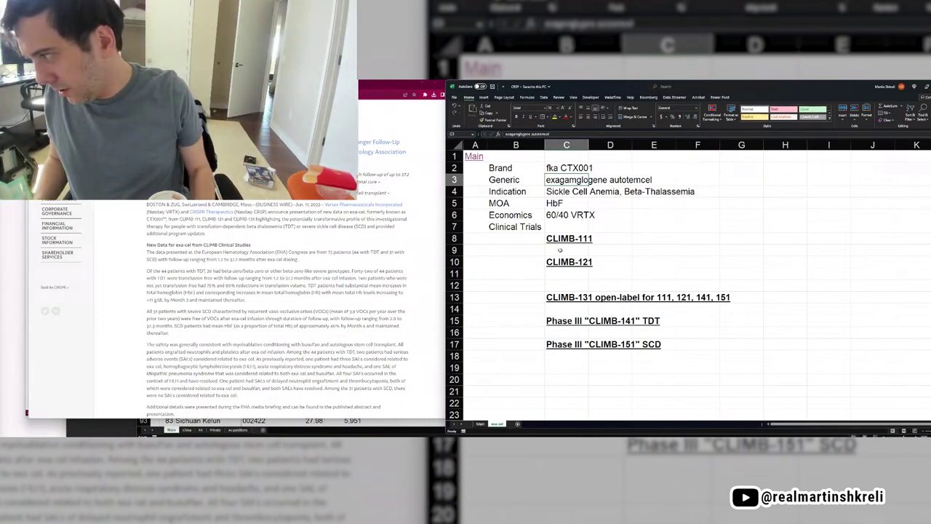
pyautogui.click(574, 308)
pyautogui.press('Up')
pyautogui.press('Up')
pyautogui.press('Up')
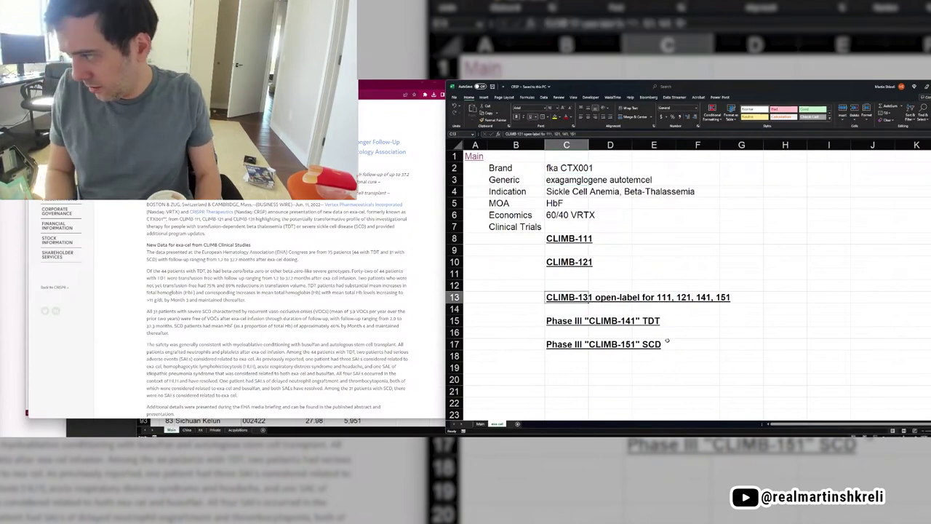
pyautogui.write('42/44')
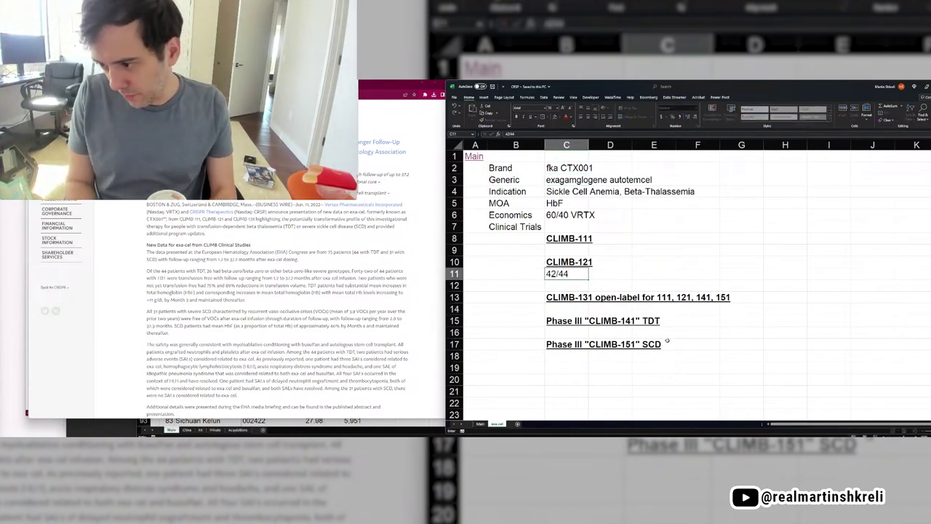
pyautogui.write(' with TDT were')
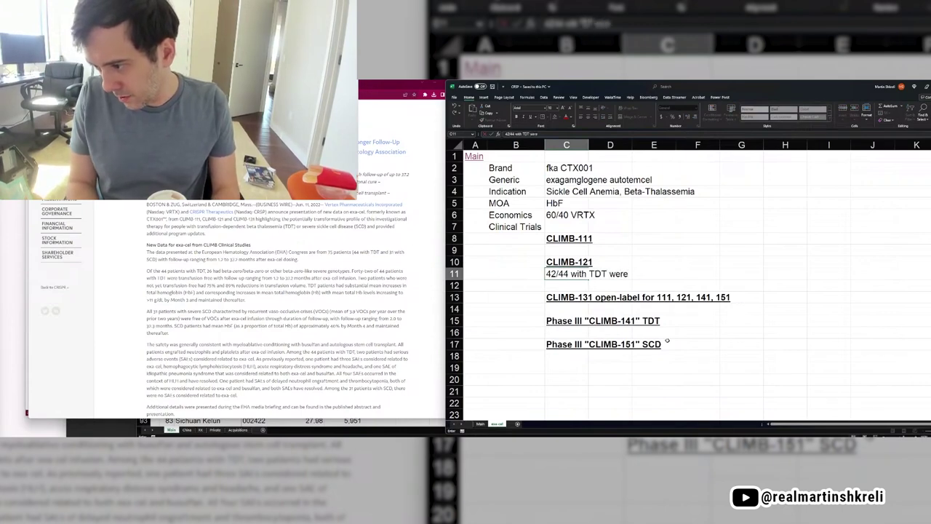
pyautogui.write(' transfusion-free')
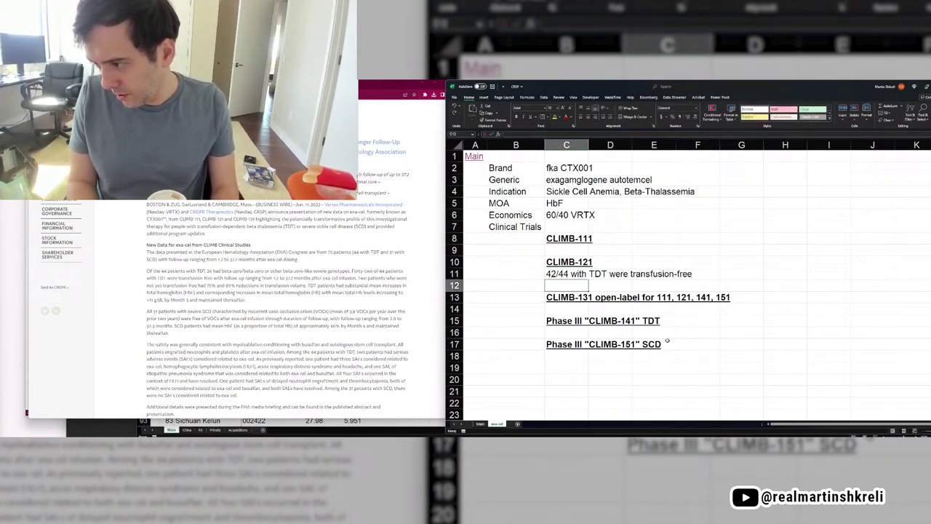
pyautogui.write(', 2 had 75% and 89% reduction in transfusions')
pyautogui.press('Return')
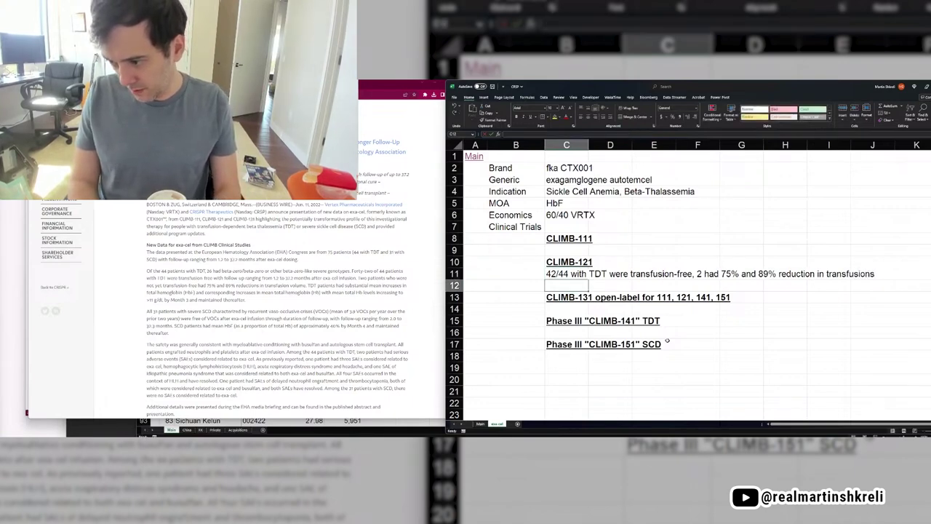
# Insert a row at row 12 and enter the CLIMB-121 result "31/31 free of VOCs" in C12
pyautogui.hotkey('shift', 'space')
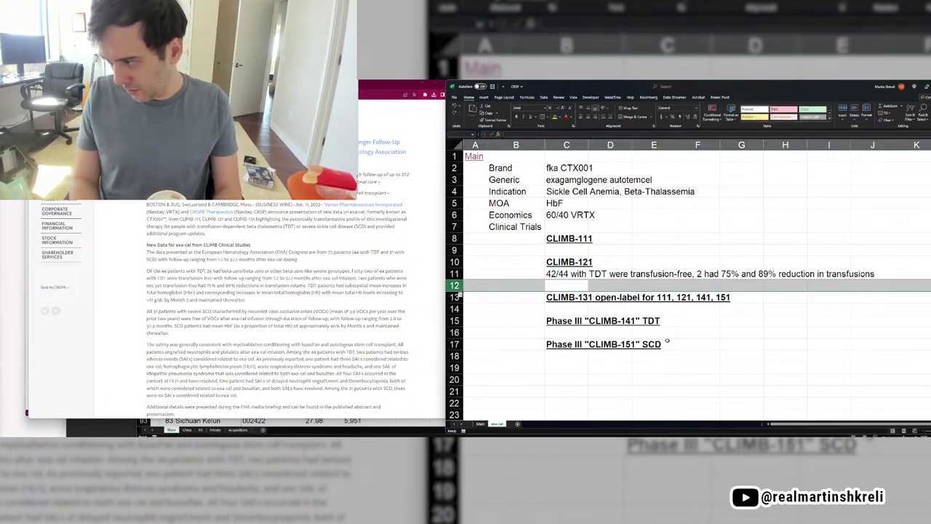
pyautogui.hotkey('ctrl', 'shift', '+')
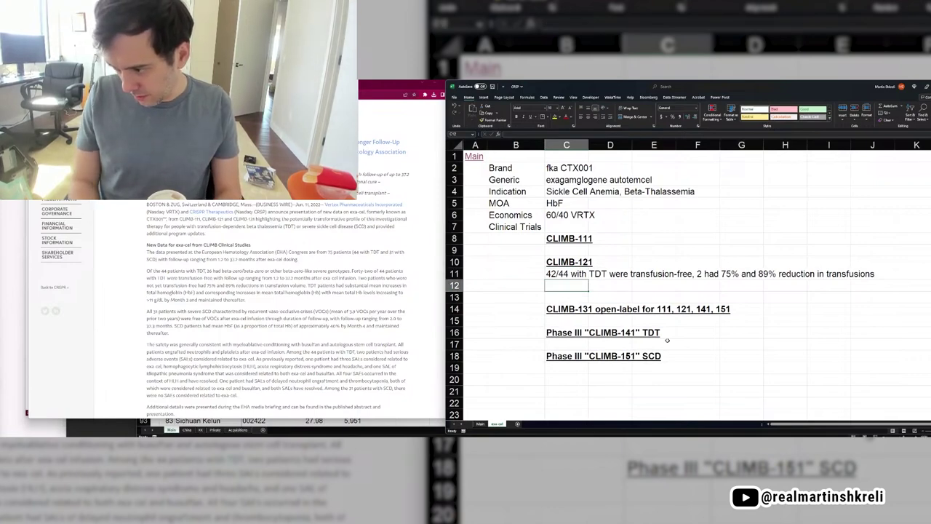
pyautogui.write('31')
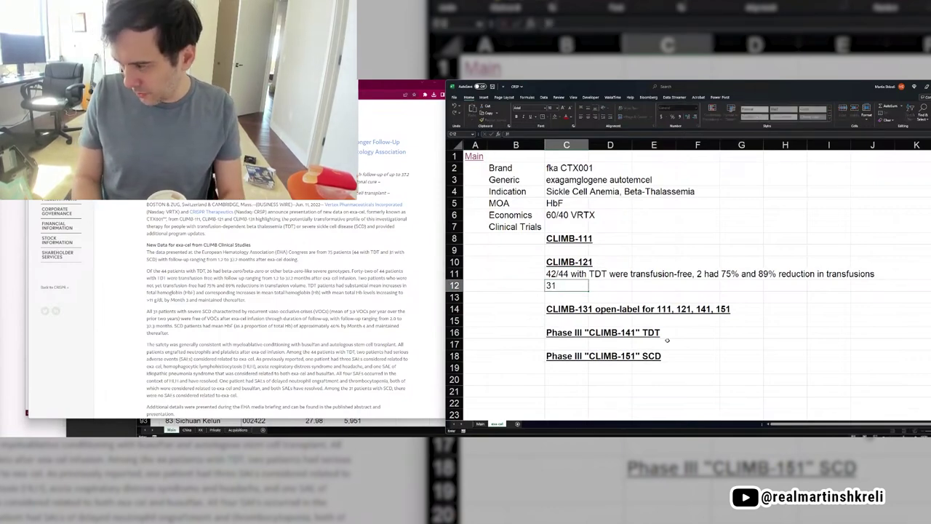
pyautogui.write('/31 free of VOC')
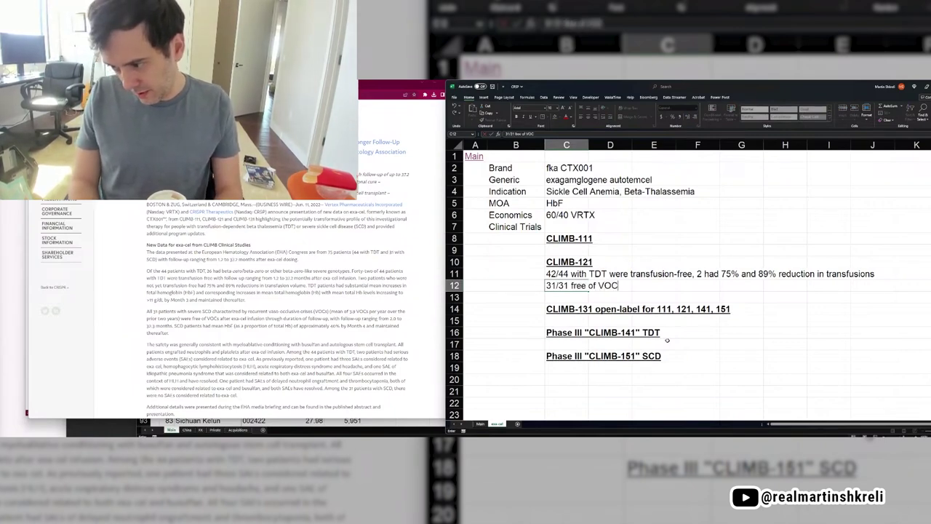
pyautogui.write('s')
pyautogui.press('Return')
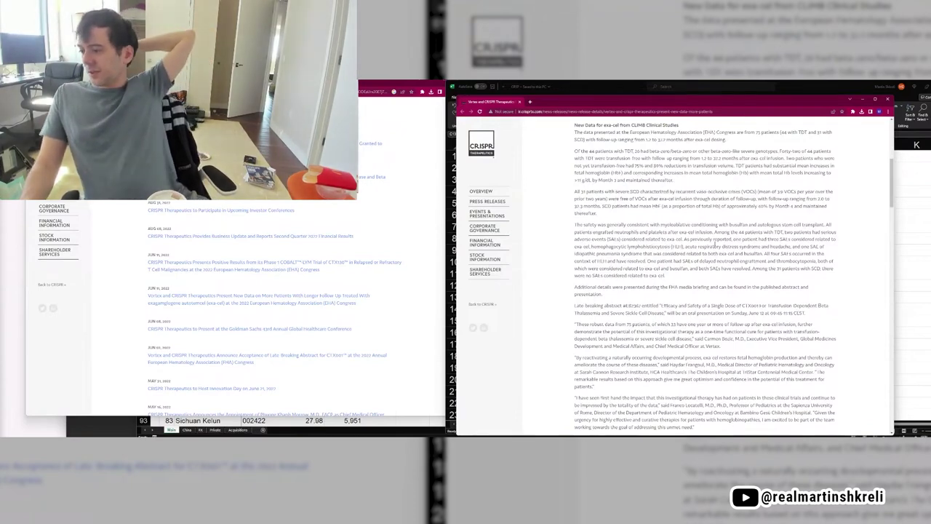
# Read the release's exa-cel study updates and add a Model sheet with quarterly and annual columns and a Revenue row to the CRSP workbook
pyautogui.scroll(-5, 669, 276)
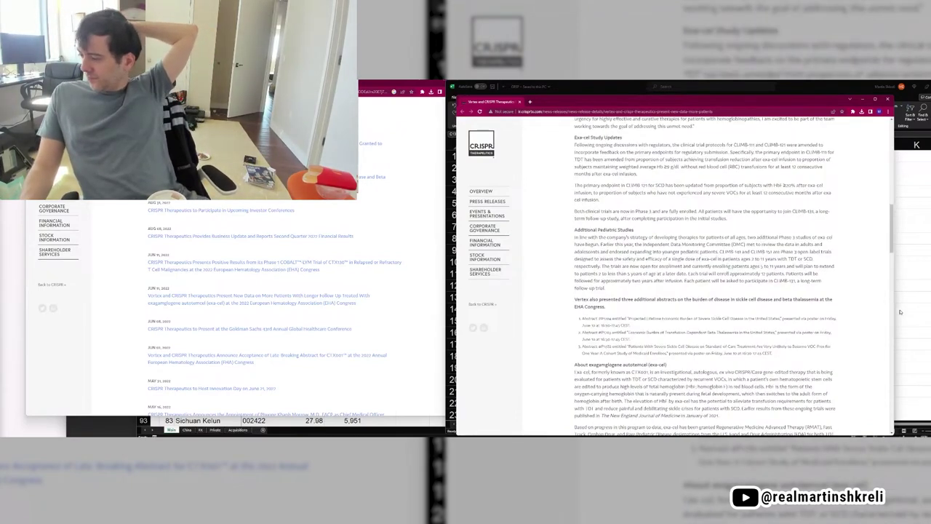
pyautogui.hotkey('alt', 'Tab')
pyautogui.click(518, 424)
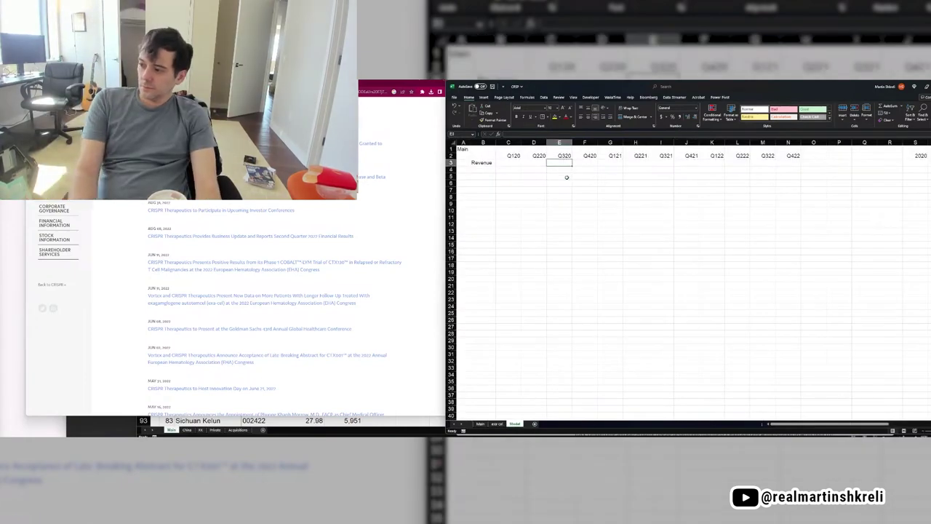
# Insert two blank rows above Revenue on the Model sheet
pyautogui.hotkey('shift', 'space')
pyautogui.hotkey('ctrl', 'shift', '+')
pyautogui.hotkey('ctrl', 'shift', '+')
pyautogui.press('Down')
pyautogui.press('Down')
pyautogui.press('Down')
pyautogui.press('Left')
pyautogui.press('Left')
pyautogui.press('Up')
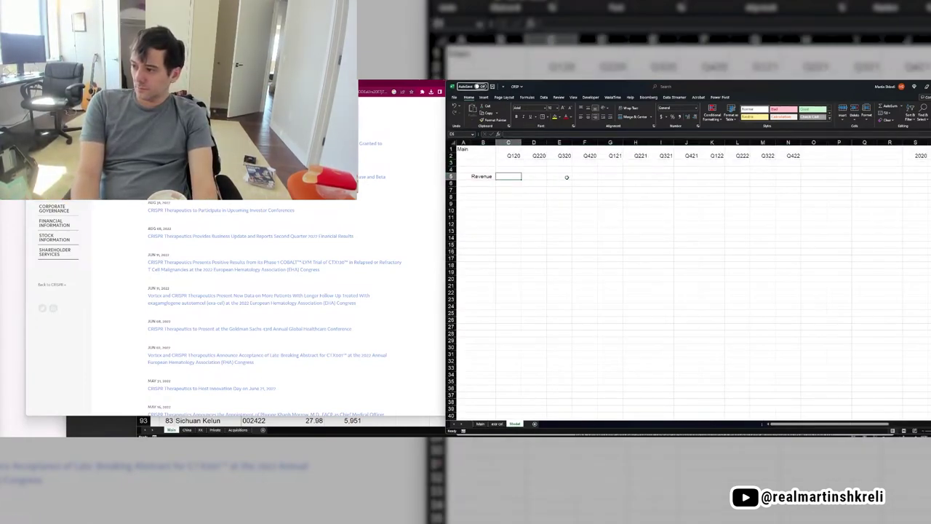
# Freeze the panes beside the label columns and label B3 exacel
pyautogui.press('Up')
pyautogui.press('Up')
pyautogui.press('Left')
pyautogui.hotkey('alt', 'w')
pyautogui.write('exacel')
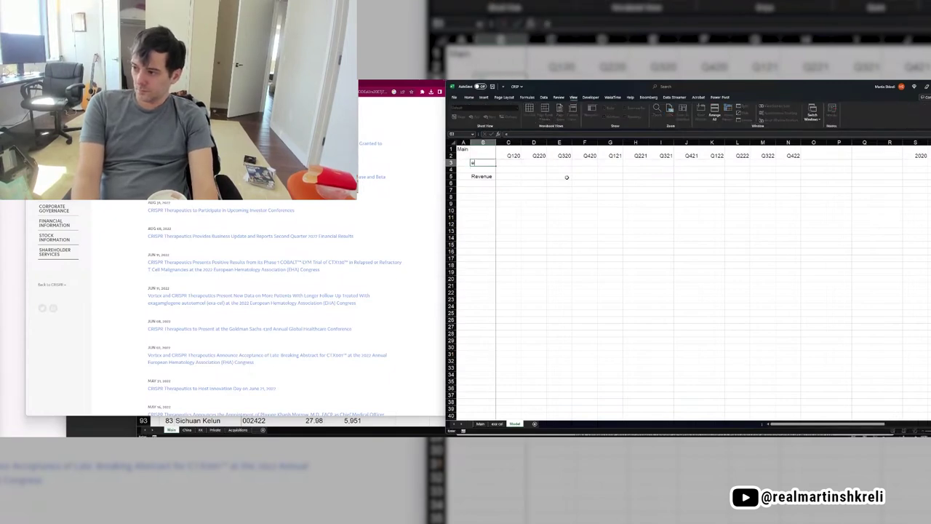
# Enter exacel sales of 100 for 2023 and 200 for 2024, with the 2025 formula =W3*1.1
pyautogui.press('Right')
pyautogui.press('Right')
pyautogui.press('Right')
pyautogui.press('Right')
pyautogui.press('Right')
pyautogui.press('Right')
pyautogui.press('Right')
pyautogui.press('Right')
pyautogui.press('Right')
pyautogui.press('Right')
pyautogui.press('Right')
pyautogui.press('Right')
pyautogui.press('Right')
pyautogui.press('Right')
pyautogui.press('Right')
pyautogui.press('Right')
pyautogui.press('Right')
pyautogui.press('Right')
pyautogui.press('Right')
pyautogui.press('Right')
pyautogui.press('Right')
pyautogui.press('Right')
pyautogui.press('Right')
pyautogui.press('Right')
pyautogui.press('Right')
pyautogui.press('Right')
pyautogui.press('Right')
pyautogui.press('Right')
pyautogui.press('Right')
pyautogui.press('Right')
pyautogui.press('Left')
pyautogui.press('Left')
pyautogui.press('Left')
pyautogui.press('Left')
pyautogui.press('Left')
pyautogui.press('Left')
pyautogui.press('Left')
pyautogui.press('Left')
pyautogui.press('Left')
pyautogui.press('Left')
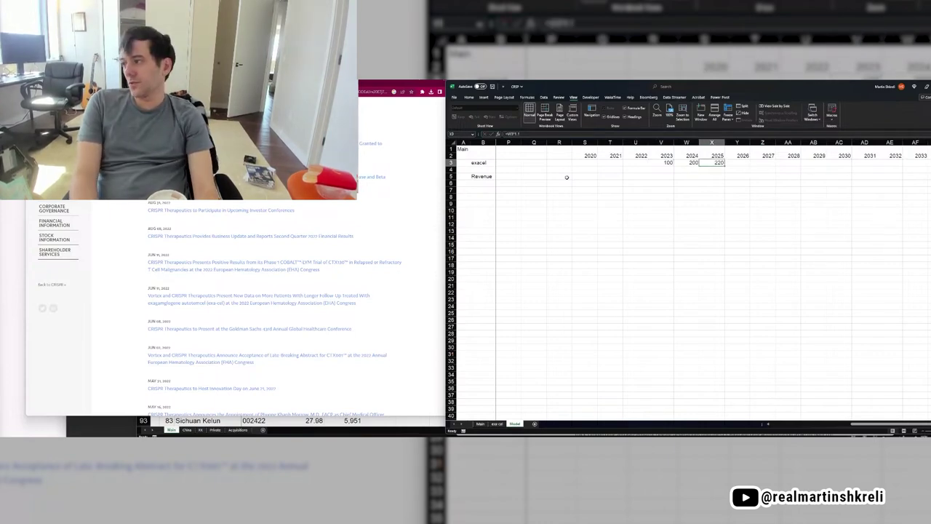
# Copy the 2025 exacel growth formula across row 3 through column AH
pyautogui.hotkey('ctrl', 'c')
pyautogui.hotkey('shift', 'Right')
pyautogui.hotkey('shift', 'Right')
pyautogui.hotkey('shift', 'Right')
pyautogui.hotkey('shift', 'Right')
pyautogui.hotkey('shift', 'Right')
pyautogui.hotkey('shift', 'Right')
pyautogui.hotkey('shift', 'Right')
pyautogui.hotkey('shift', 'Right')
pyautogui.hotkey('shift', 'Right')
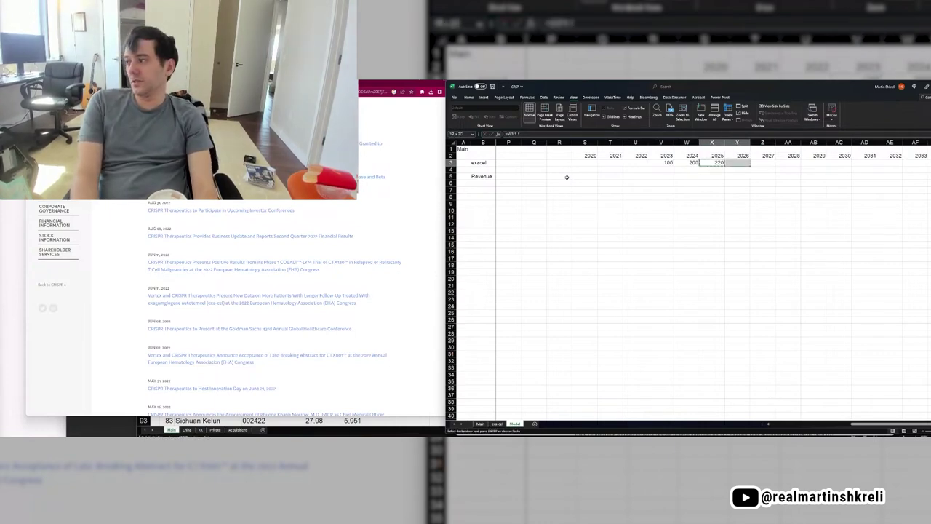
pyautogui.hotkey('shift', 'Right')
pyautogui.hotkey('shift', 'Right')
pyautogui.hotkey('shift', 'Right')
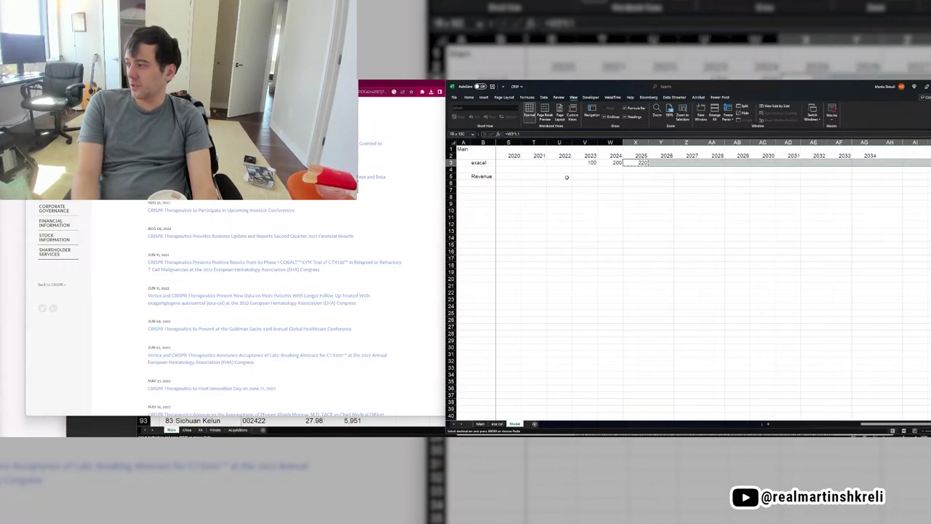
pyautogui.hotkey('shift', 'Left')
pyautogui.hotkey('shift', 'Left')
pyautogui.hotkey('shift', 'Left')
pyautogui.hotkey('shift', 'Right')
pyautogui.hotkey('ctrl', 'v')
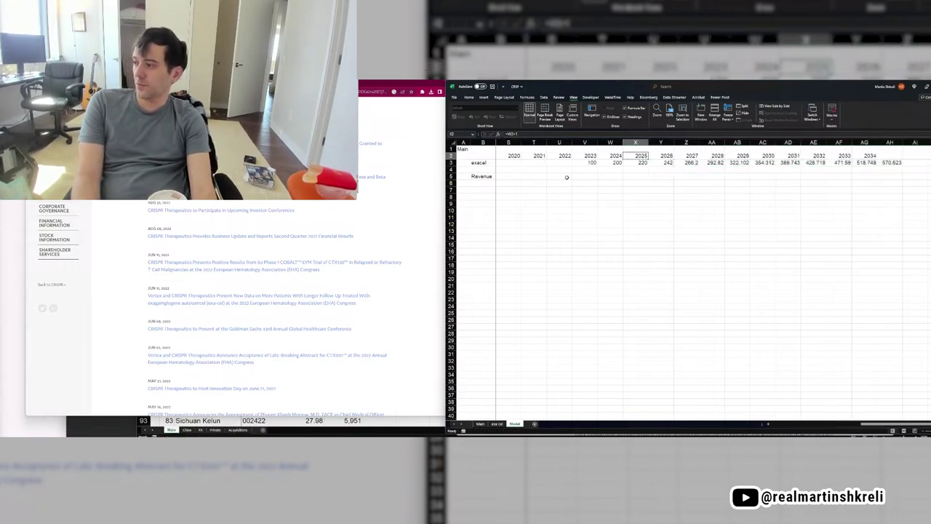
# Extend the annual header row by one year to 2035
pyautogui.press('Up')
pyautogui.hotkey('ctrl', 'Right')
pyautogui.hotkey('shift', 'Right')
pyautogui.hotkey('ctrl', 'v')
pyautogui.press('Down')
pyautogui.press('Escape')
# Change exacel growth in 2027 to 3% (=Y3*1.03) and fill the formula across to 2035
pyautogui.press('Left')
pyautogui.hotkey('ctrl', 'Left')
pyautogui.hotkey('ctrl', 'Left')
pyautogui.press('Right')
pyautogui.hotkey('ctrl', 'Right')
pyautogui.hotkey('ctrl', 'Right')
pyautogui.press('Left')
pyautogui.press('Left')
pyautogui.press('Left')
pyautogui.press('Left')
pyautogui.press('Left')
pyautogui.press('Left')
pyautogui.press('Left')
pyautogui.press('Left')
pyautogui.press('F2')
pyautogui.write('3')
pyautogui.hotkey('ctrl', 'Return')
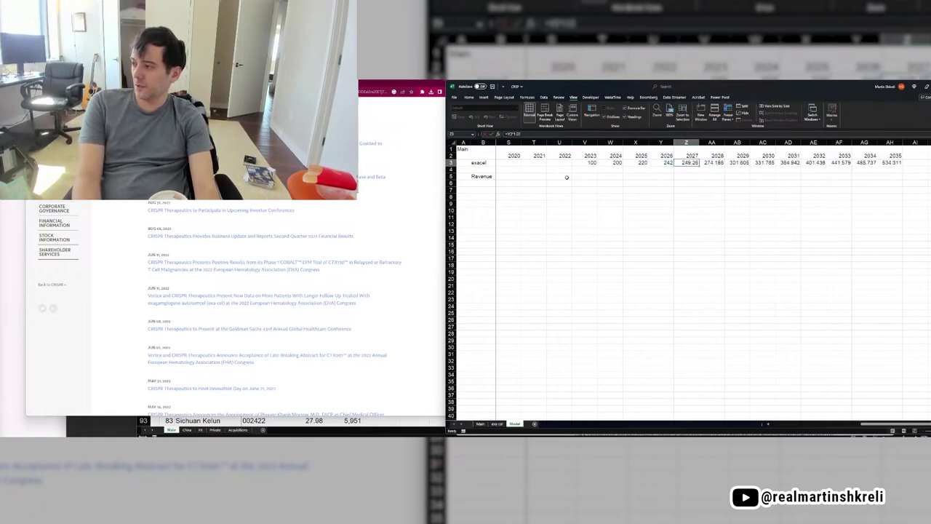
pyautogui.hotkey('ctrl', 'shift', 'Right')
pyautogui.hotkey('ctrl', 'r')
# Format the exacel forecast values with no decimal places and save the workbook
pyautogui.hotkey('ctrl', '1')
pyautogui.press('Tab')
pyautogui.write('0')
pyautogui.press('Return')
pyautogui.press('Up')
pyautogui.press('Down')
pyautogui.press('Down')
pyautogui.hotkey('ctrl', 's')
# Insert two rows below exacel and add Margin at 50% of sales and Split at 40% of margin for 2023 to 2035
pyautogui.hotkey('ctrl', 'Left')
pyautogui.press('Right')
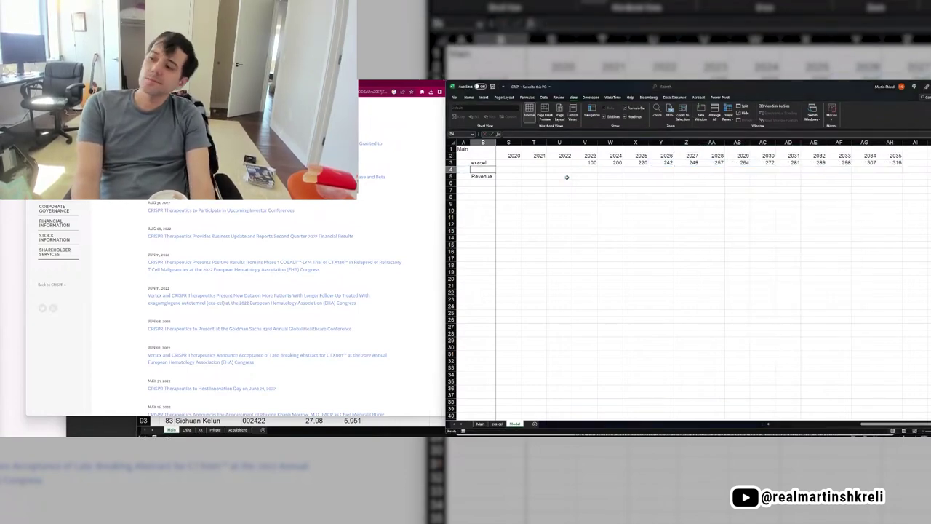
pyautogui.hotkey('shift', 'Down')
pyautogui.hotkey('shift', 'space')
pyautogui.hotkey('ctrl', 'shift', '+')
pyautogui.write('Margin')
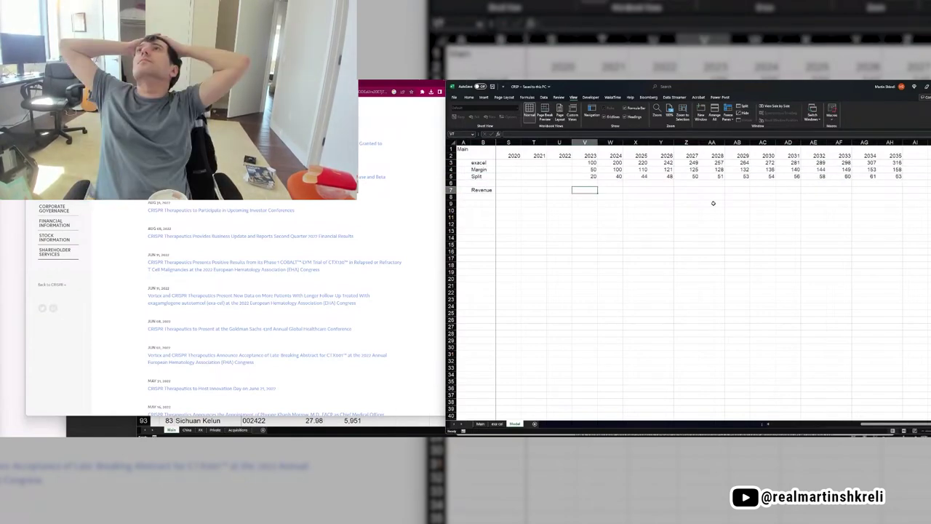
# Review the pipeline table and the company valuation figures on the Main sheet, and return to the Model sheet
pyautogui.click(713, 203)
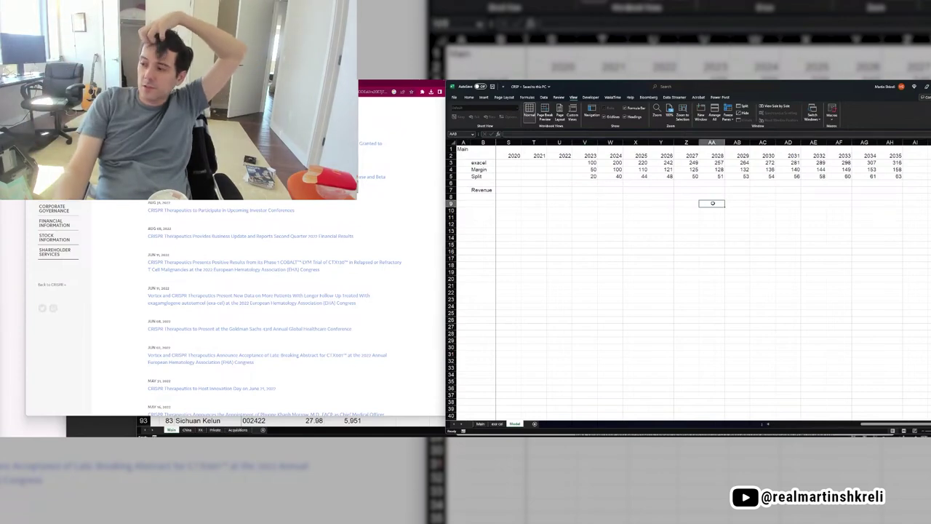
pyautogui.hotkey('ctrl', 'pageup')
pyautogui.hotkey('ctrl', 'pageup')
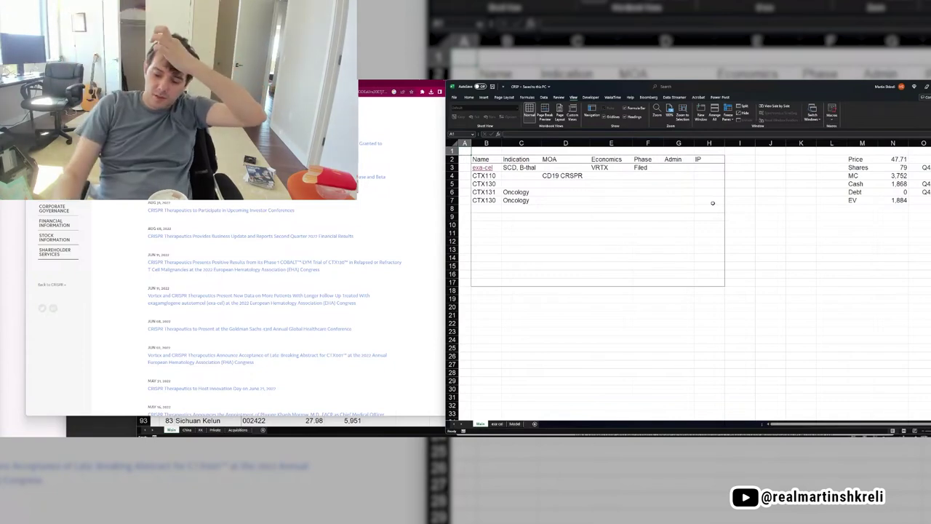
pyautogui.hotkey('ctrl', 'pagedown')
pyautogui.hotkey('ctrl', 'pagedown')
# Set exacel sales to 300 for 2024, 400 for 2025 and 500 for 2026
pyautogui.press('Left')
pyautogui.press('Up')
pyautogui.press('Up')
pyautogui.press('Up')
pyautogui.press('Up')
pyautogui.press('Up')
pyautogui.press('Left')
pyautogui.press('Left')
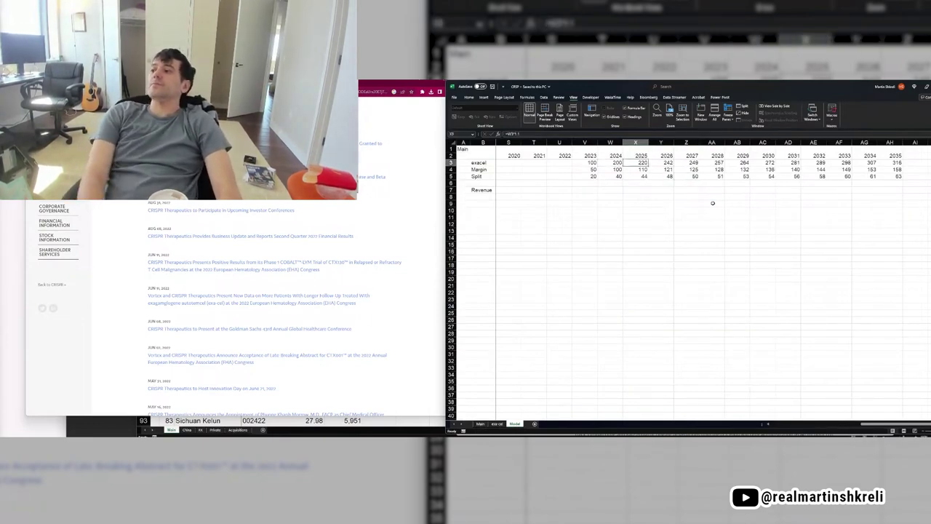
pyautogui.press('Left')
pyautogui.write('300')
pyautogui.press('Right')
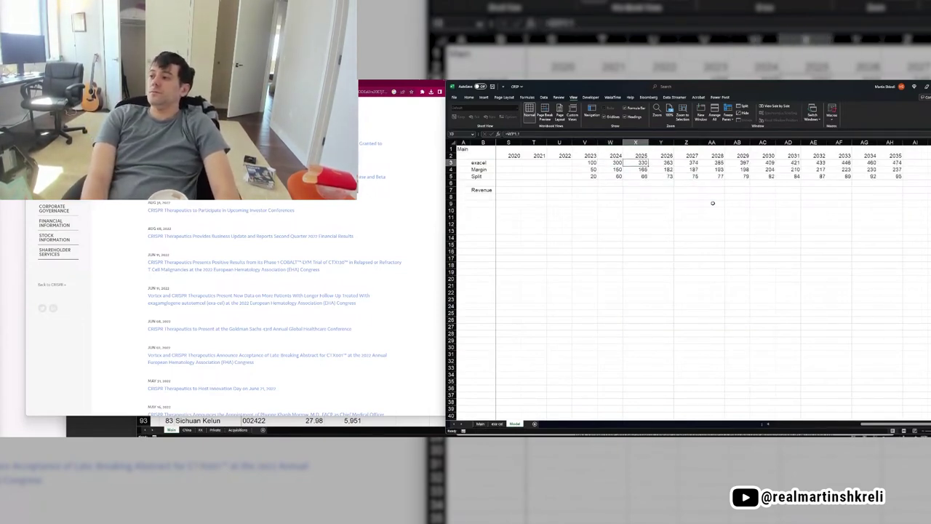
pyautogui.write('400')
pyautogui.press('Right')
pyautogui.write('500')
pyautogui.press('Right')
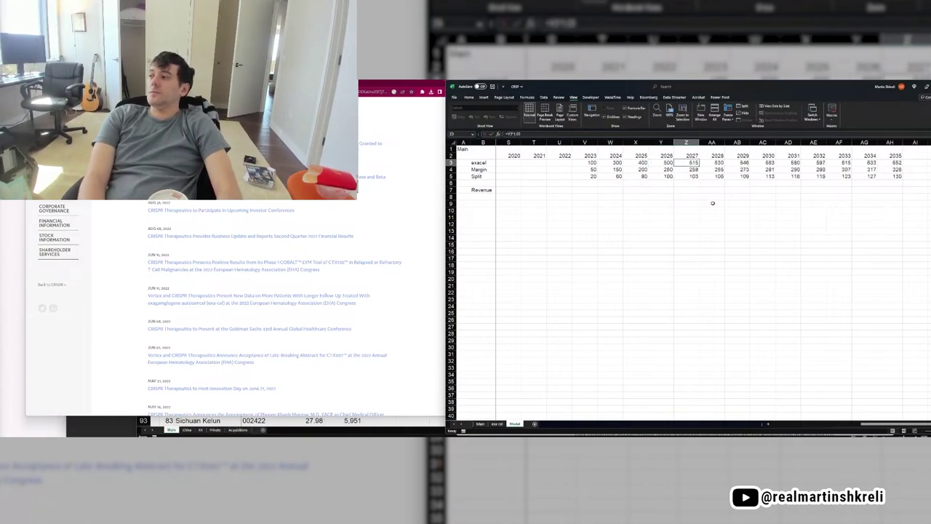
# Change the Margin formula to 0.7 of exacel sales for 2023 to 2035
pyautogui.press('Down')
pyautogui.press('Left')
pyautogui.press('Left')
pyautogui.press('Left')
pyautogui.press('Left')
pyautogui.press('F2')
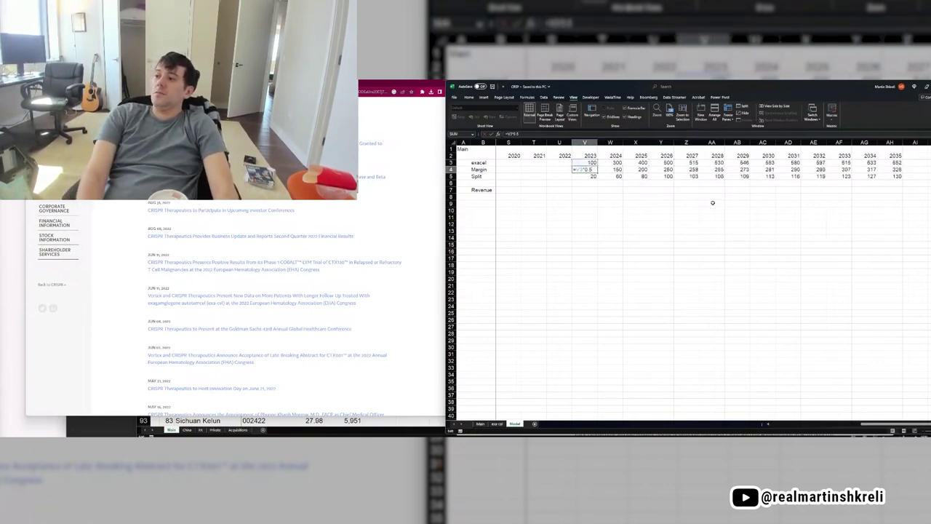
pyautogui.press('BackSpace')
pyautogui.write('7')
pyautogui.press('Return')
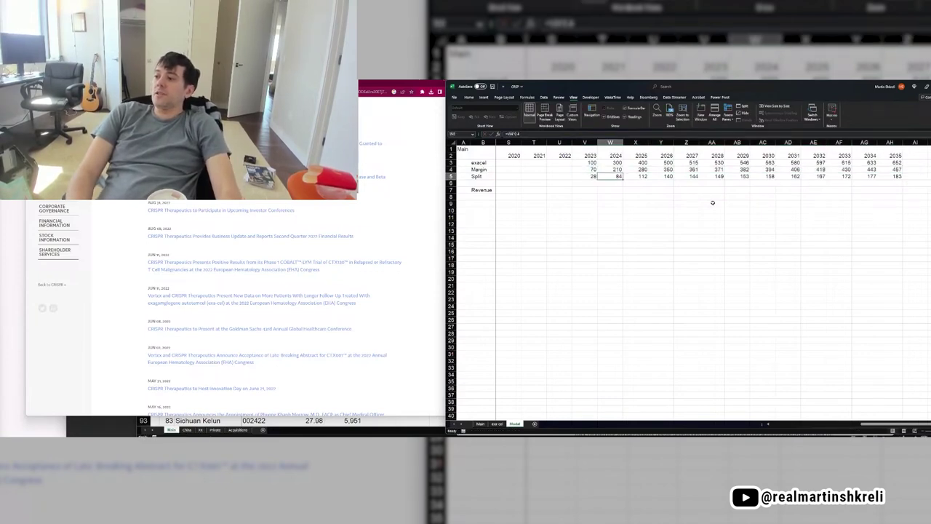
pyautogui.hotkey('ctrl', 'Right')
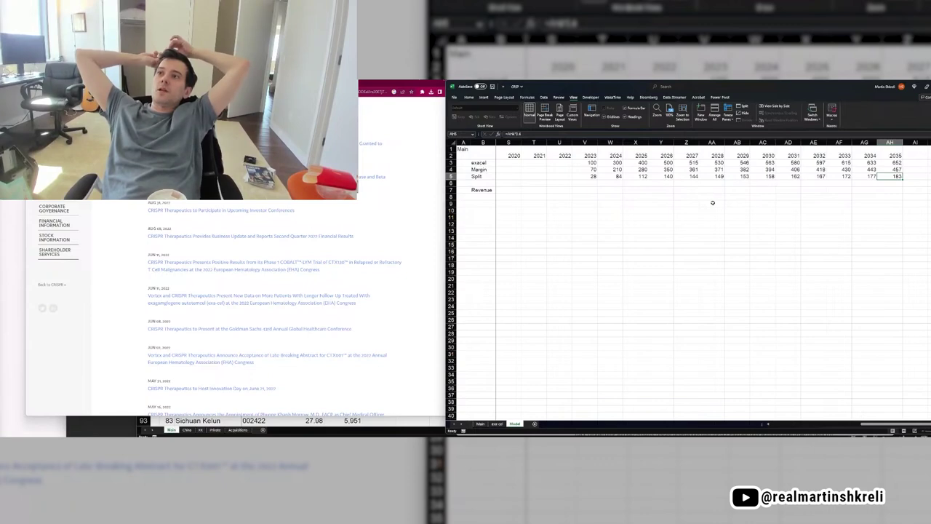
# Open the hyperlink settings for the Main label in A1, close them and save the workbook
pyautogui.hotkey('ctrl', 'Home')
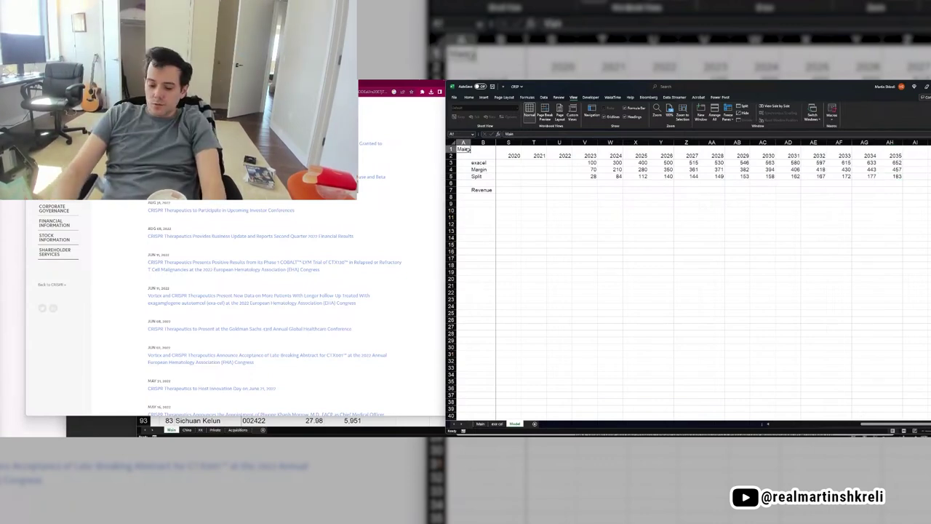
pyautogui.hotkey('ctrl', 'k')
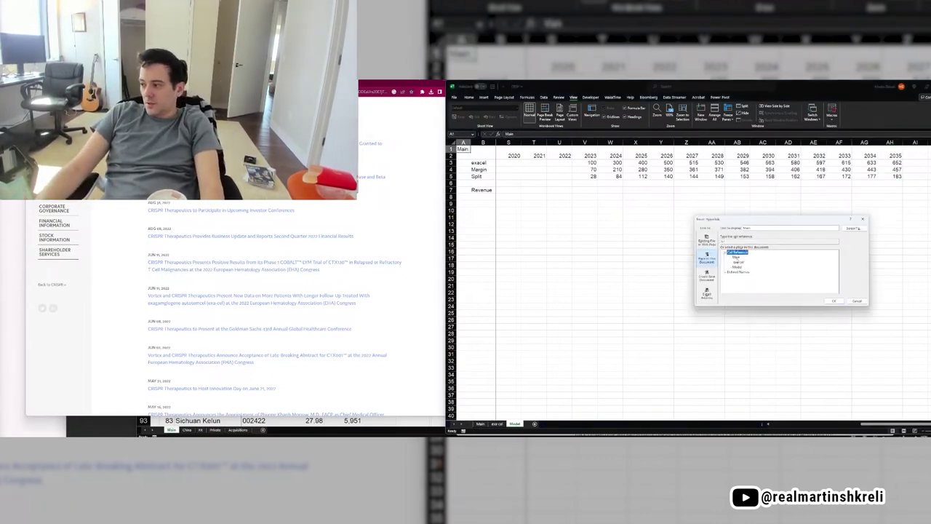
pyautogui.press('Escape')
pyautogui.click(626, 168)
pyautogui.hotkey('ctrl', 's')
# Switch to the pharma company comparison workbook and scan its list of enterprise values and NPV estimates
pyautogui.moveTo(796, 90); pyautogui.dragTo(759, 86)
pyautogui.click(926, 86)
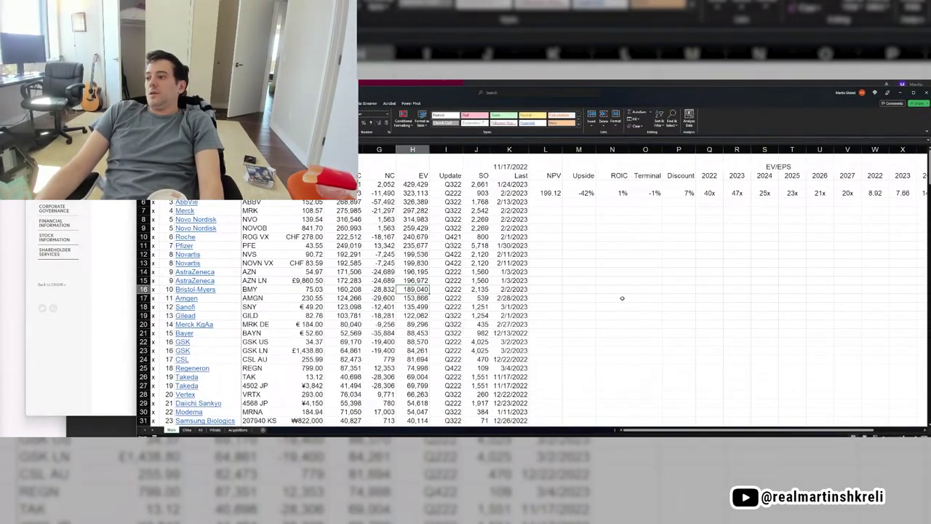
pyautogui.scroll(-16, 621, 299)
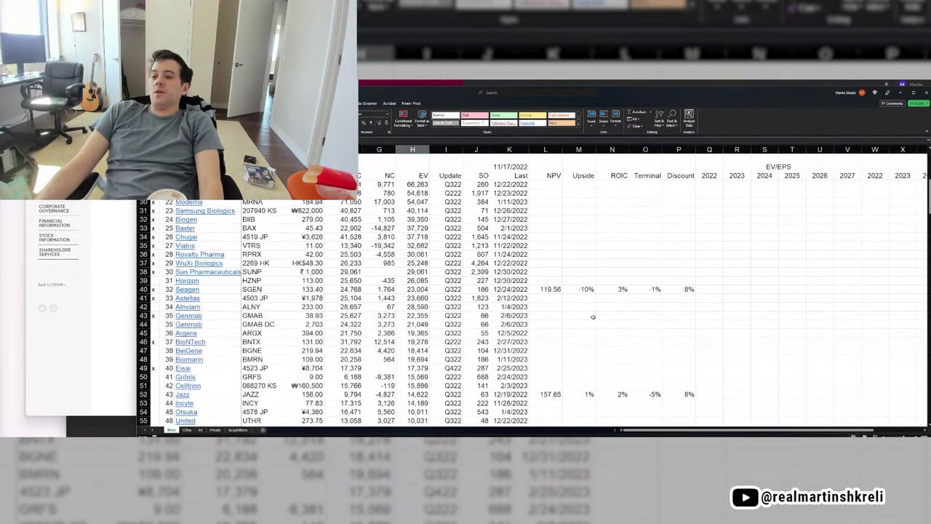
pyautogui.scroll(17, 511, 316)
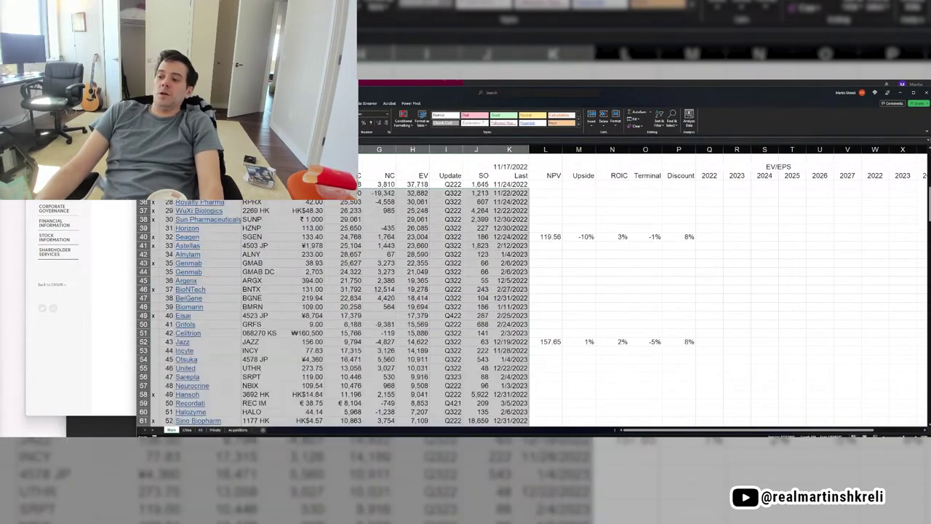
# Examine the smaller companies further down the pharma comparison list and close that workbook
pyautogui.scroll(-11, 446, 314)
pyautogui.scroll(-20, 446, 313)
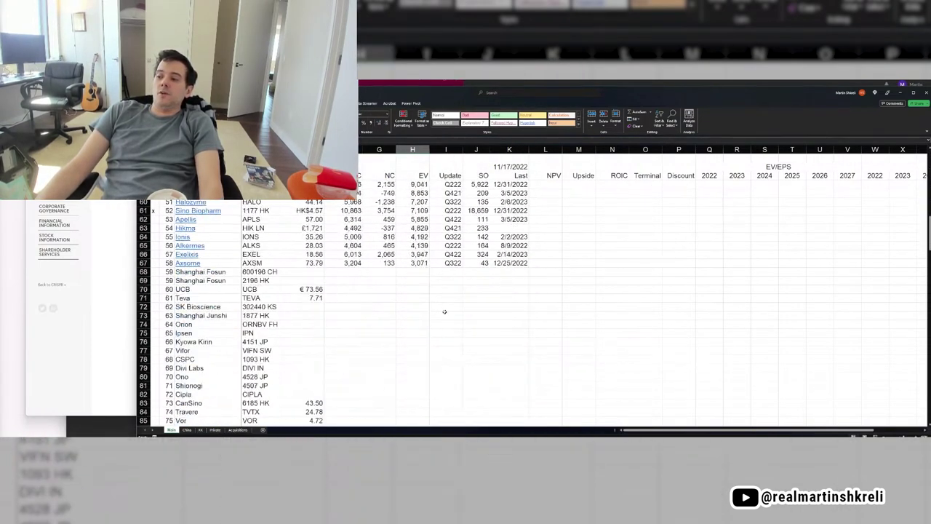
pyautogui.scroll(-1, 443, 304)
pyautogui.click(503, 279)
pyautogui.hotkey('ctrl', 'w')
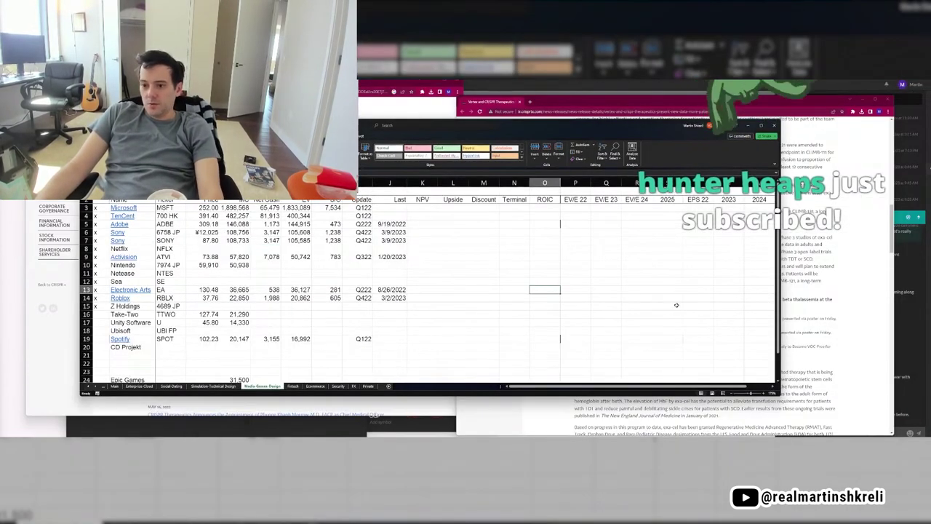